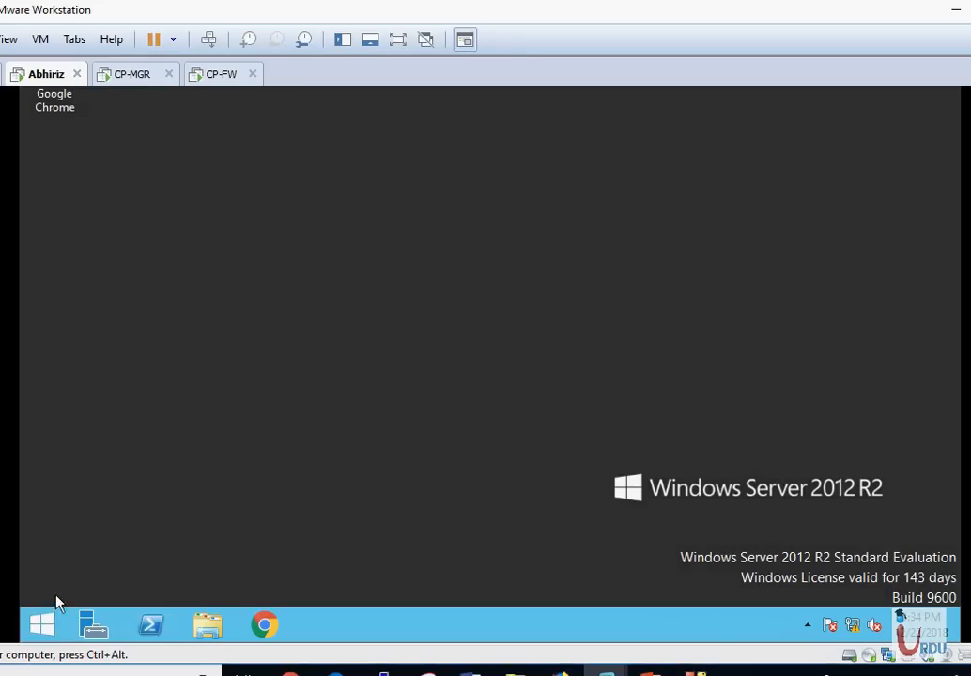
Launch SmartDashboard R77.30 from the server's list of installed apps.
{"action": "left_click", "coordinate": [47, 625]}
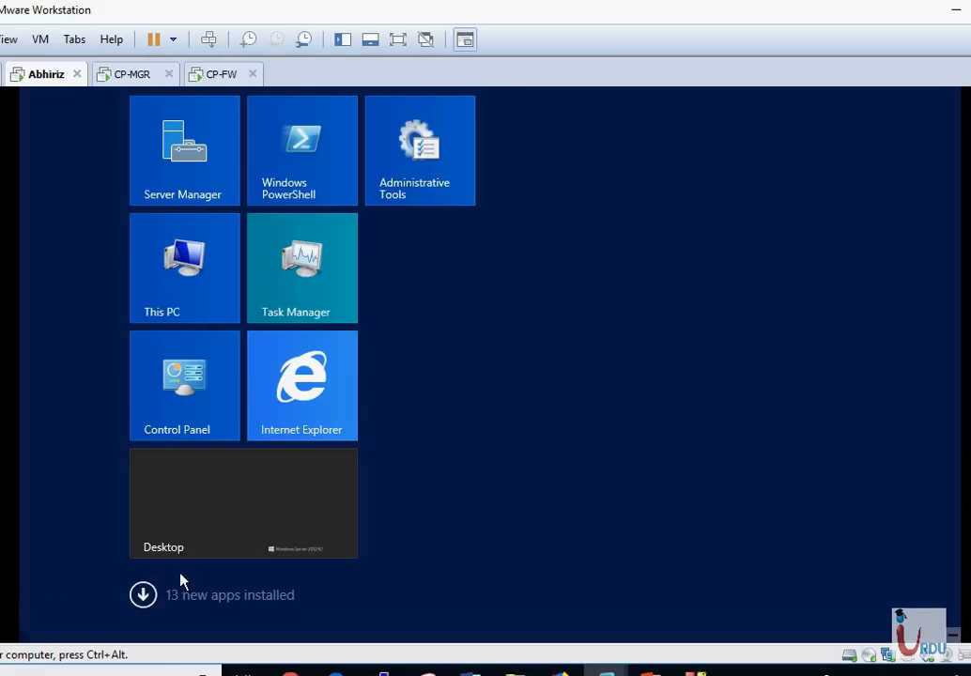
{"action": "left_click", "coordinate": [217, 603]}
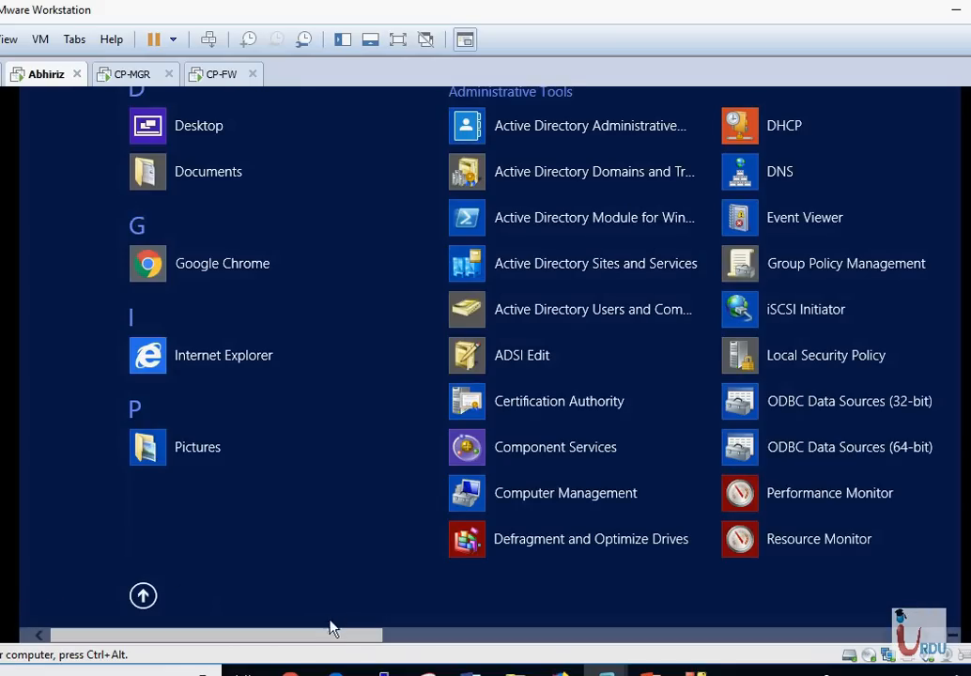
{"action": "scroll", "coordinate": [329, 633], "scroll_direction": "down", "scroll_amount": 2}
{"action": "scroll", "coordinate": [619, 643], "scroll_direction": "down", "scroll_amount": 2}
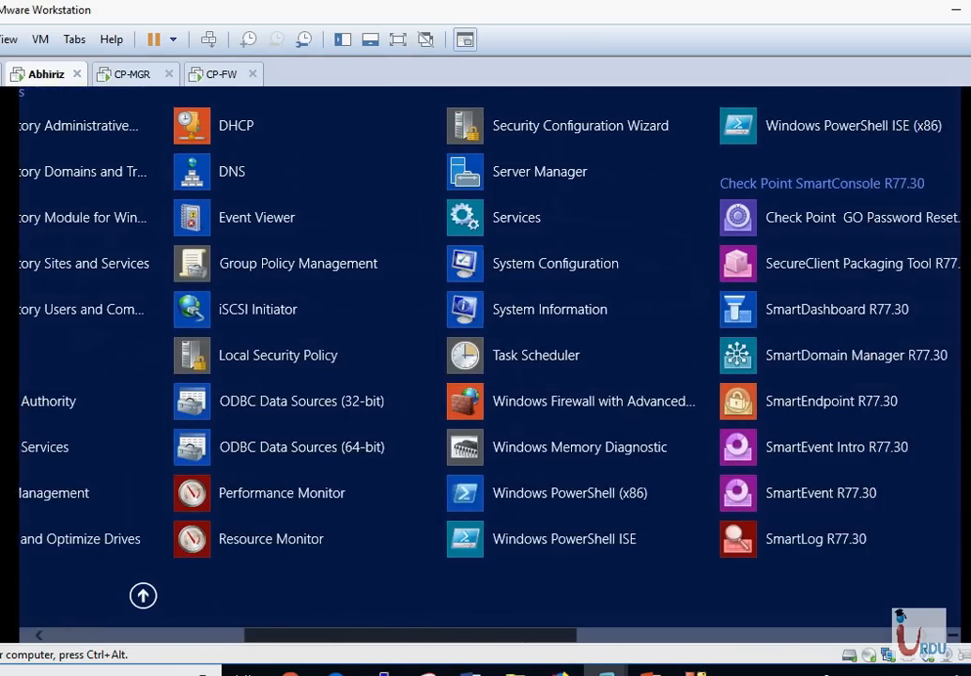
{"action": "scroll", "coordinate": [620, 644], "scroll_direction": "down", "scroll_amount": 2}
{"action": "left_click_drag", "start_coordinate": [621, 642], "coordinate": [641, 642]}
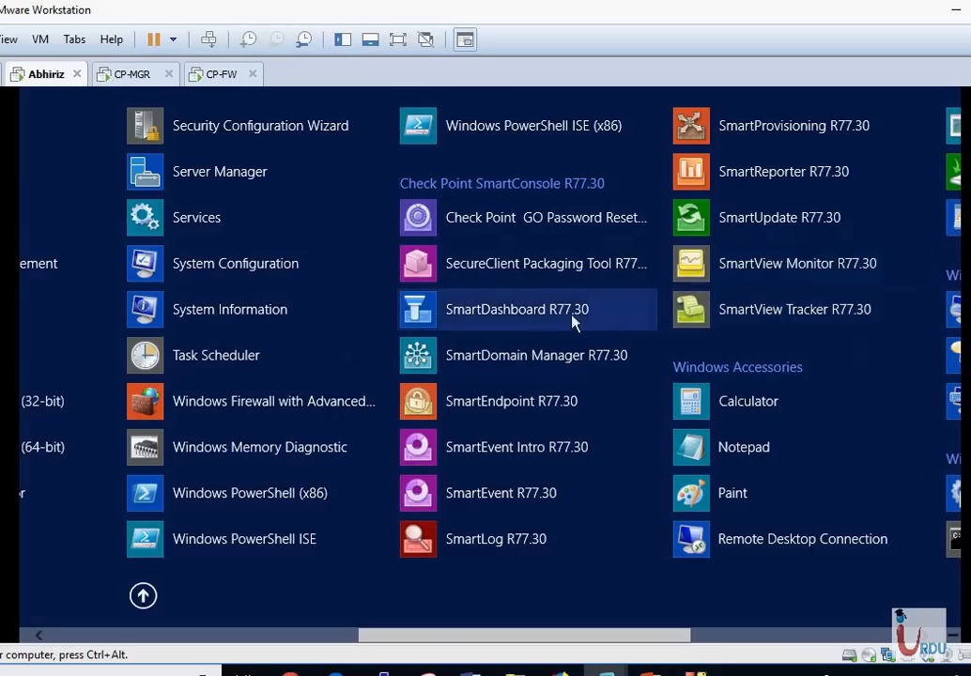
{"action": "left_click", "coordinate": [523, 322]}
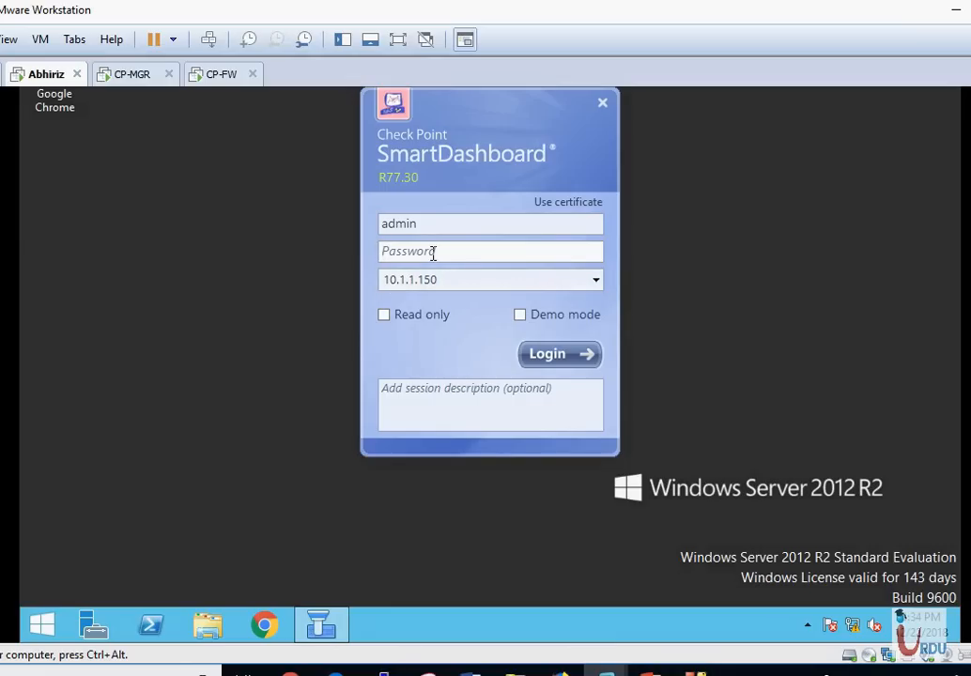
Enter the admin account password, log in to the management server at 10.1.1.150, and dismiss the trial period notice.
{"action": "type", "text": "********"}
{"action": "left_click", "coordinate": [569, 357]}
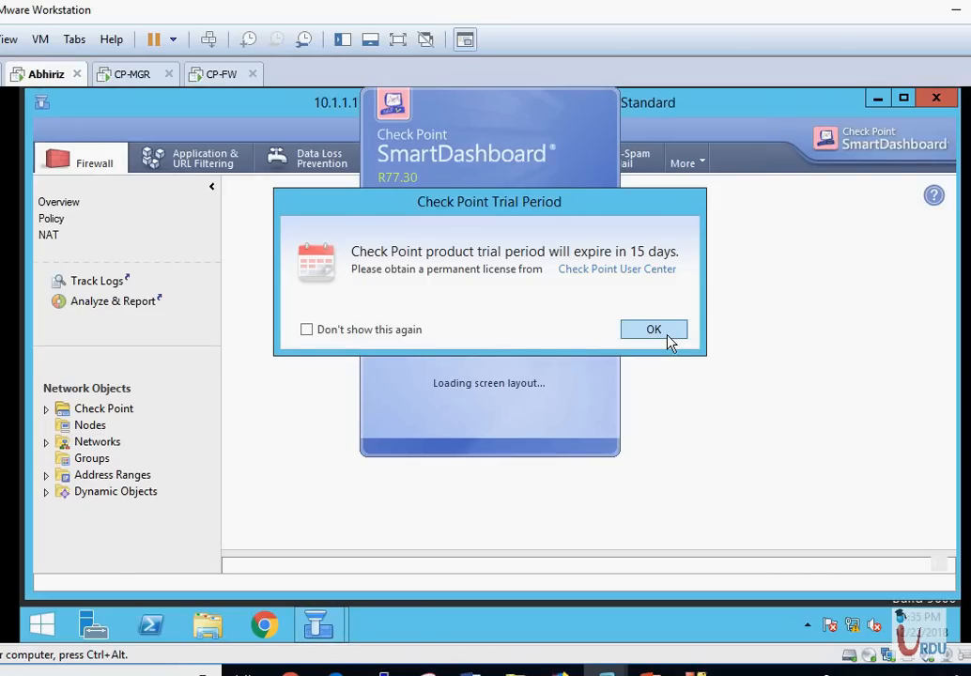
{"action": "left_click", "coordinate": [670, 338]}
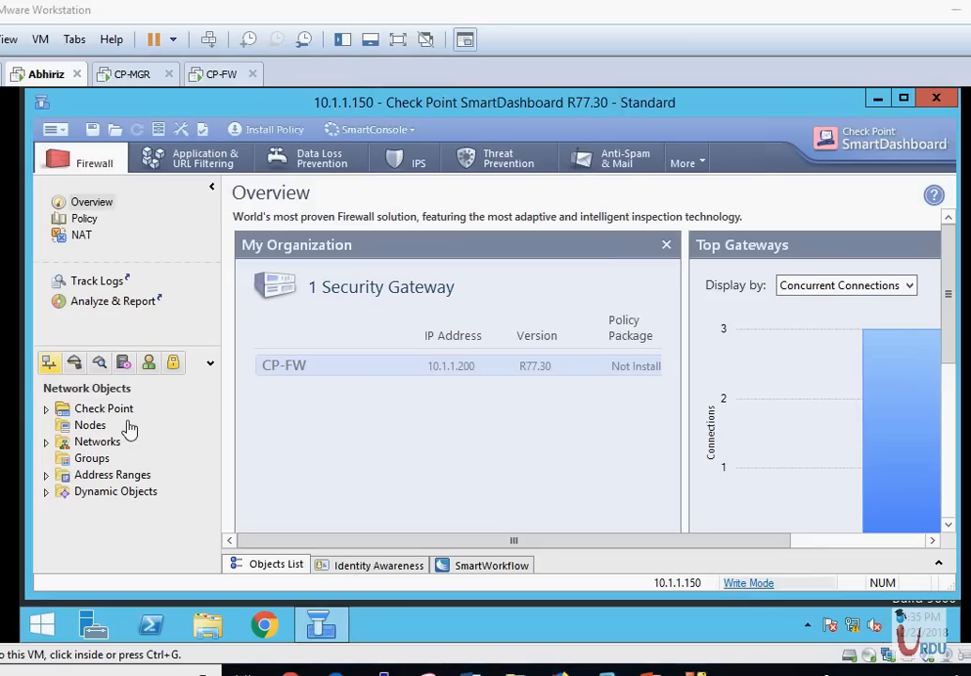
Add a new host under Nodes with the name Mgmt-Station and IPv4 address 10.1.1.100.
{"action": "left_click", "coordinate": [52, 418]}
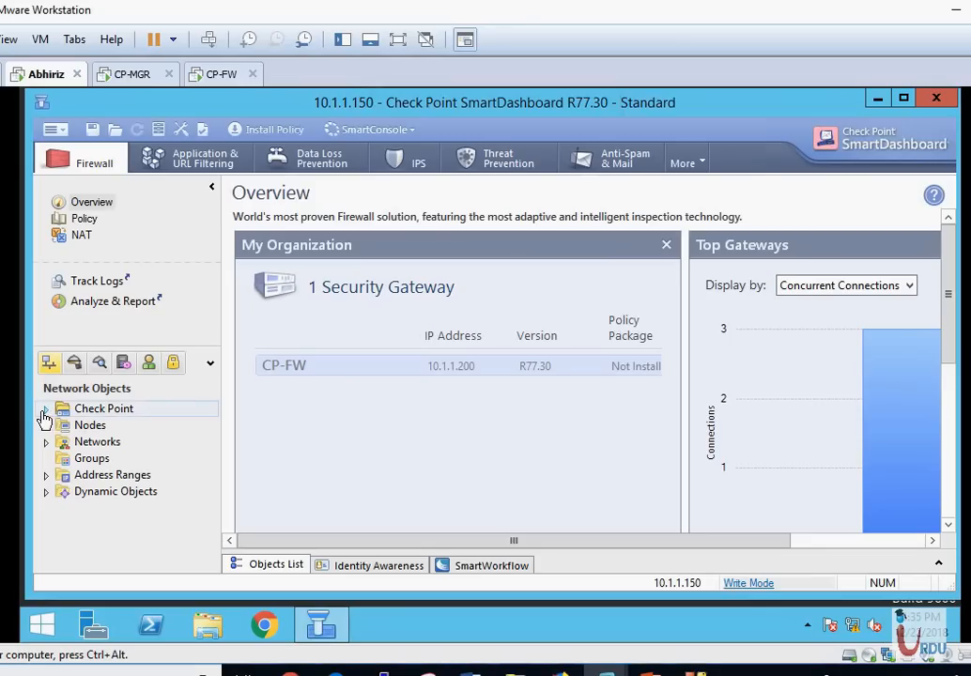
{"action": "left_click", "coordinate": [44, 411]}
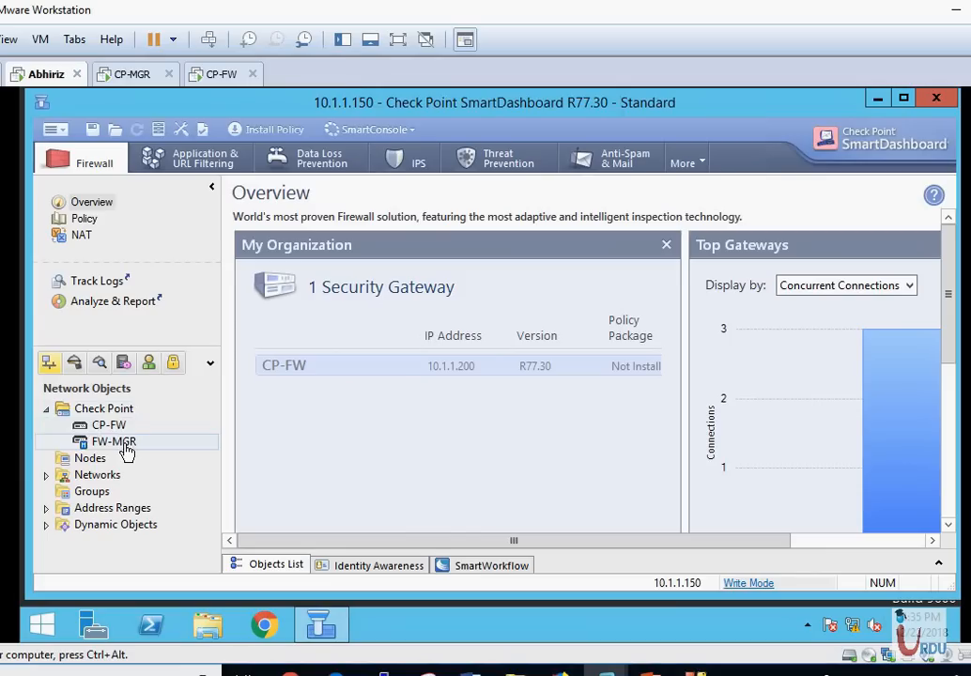
{"action": "left_click", "coordinate": [75, 462]}
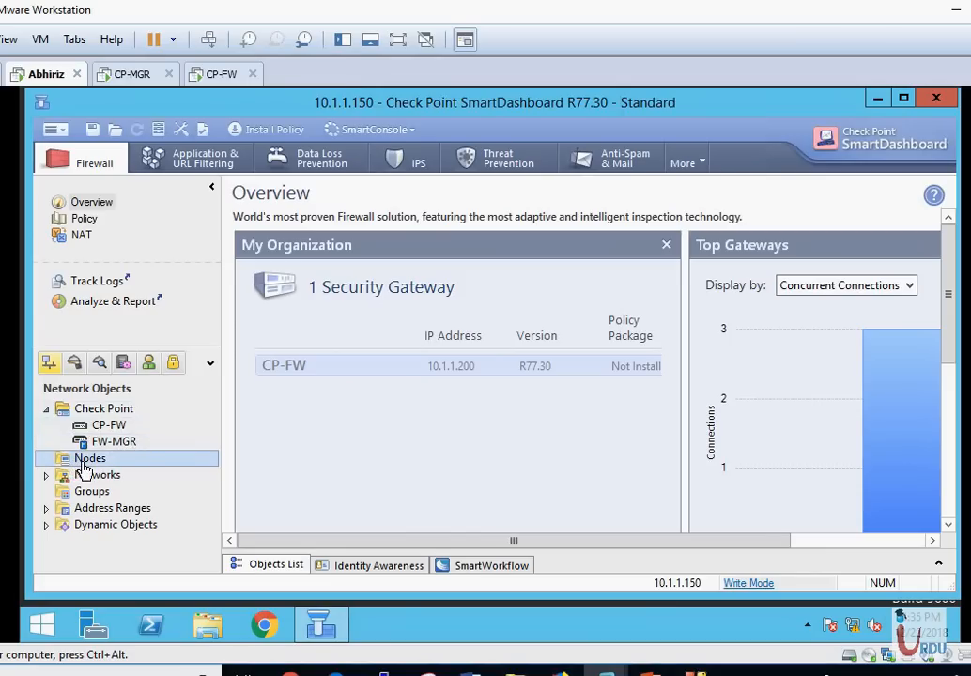
{"action": "right_click", "coordinate": [85, 465]}
{"action": "mouse_move", "coordinate": [191, 482]}
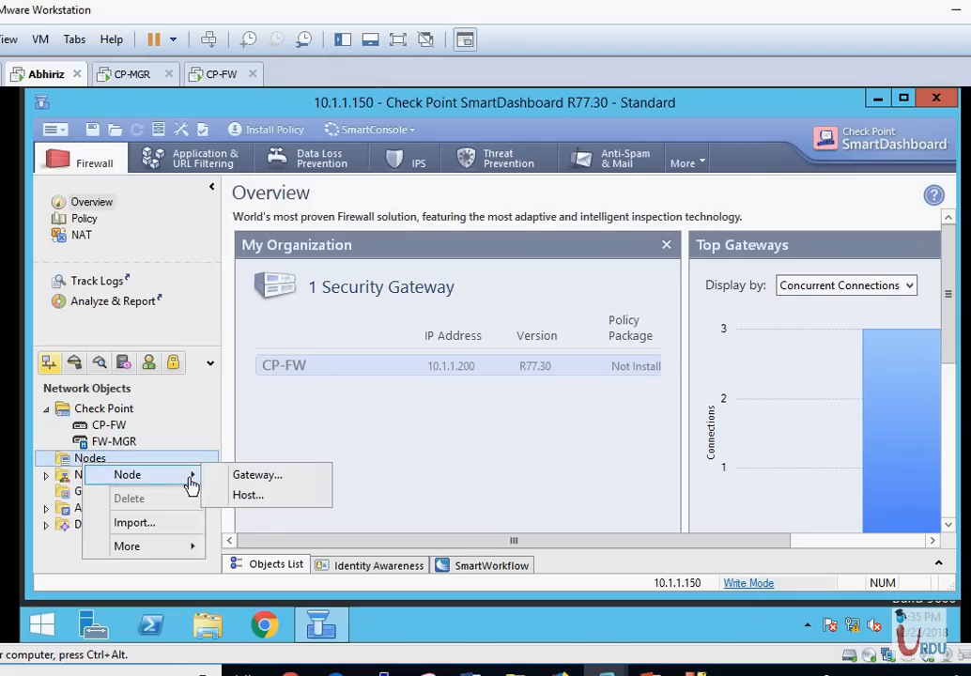
{"action": "left_click", "coordinate": [249, 496]}
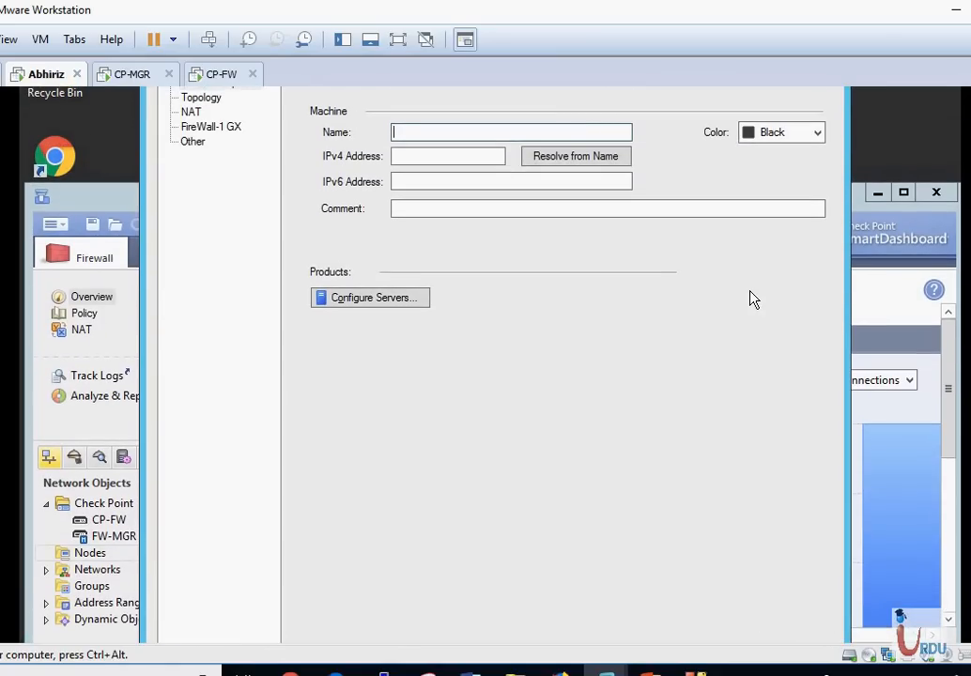
{"action": "type", "text": "N"}
{"action": "key", "text": "BackSpace"}
{"action": "type", "text": "Mgmt-Station"}
{"action": "left_click", "coordinate": [462, 156]}
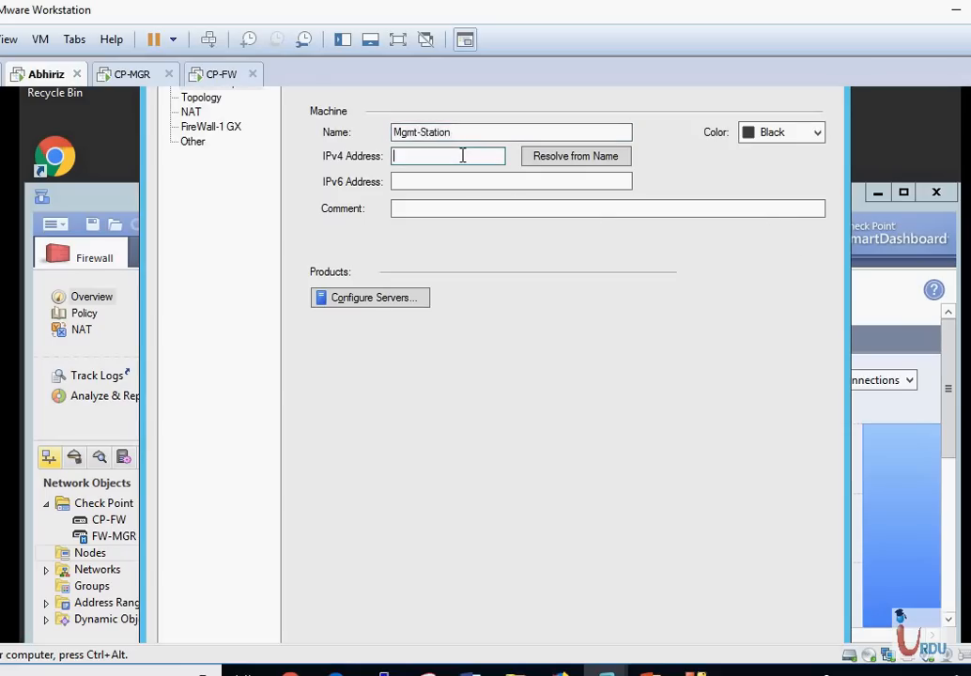
{"action": "type", "text": "10.1.1.100"}
Set the Mgmt-Station host's color to Blue and save the host.
{"action": "left_click", "coordinate": [796, 137]}
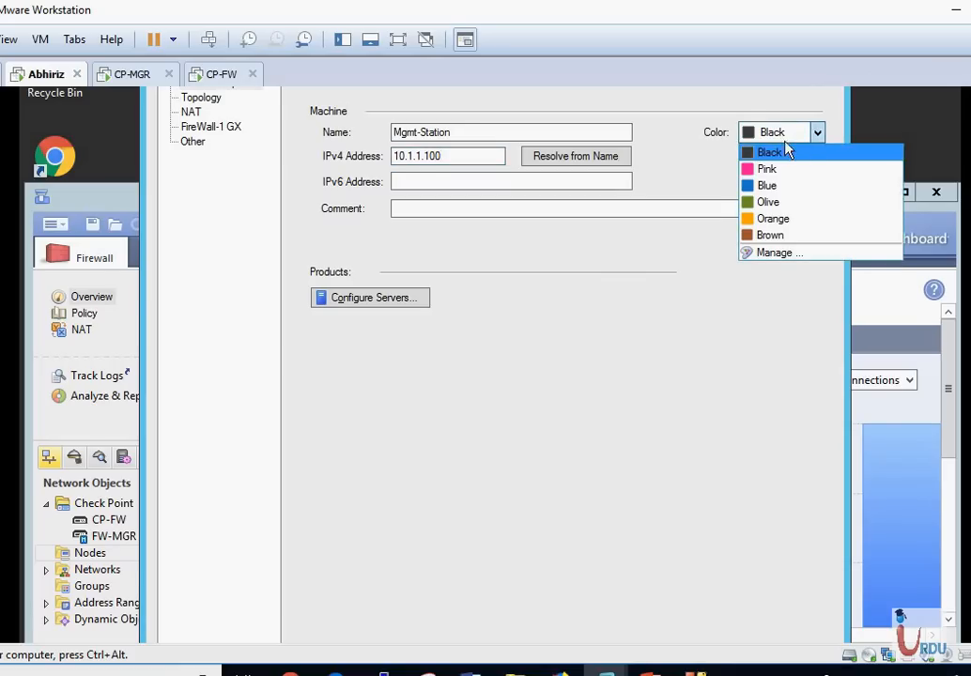
{"action": "left_click", "coordinate": [770, 187]}
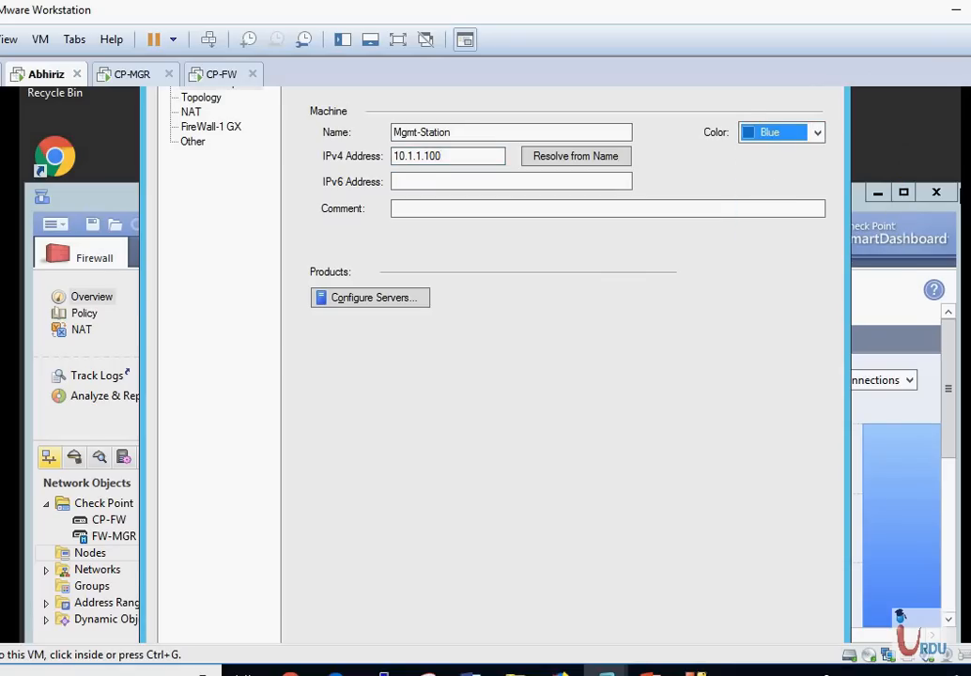
{"action": "scroll", "coordinate": [488, 366], "scroll_direction": "down", "scroll_amount": 2}
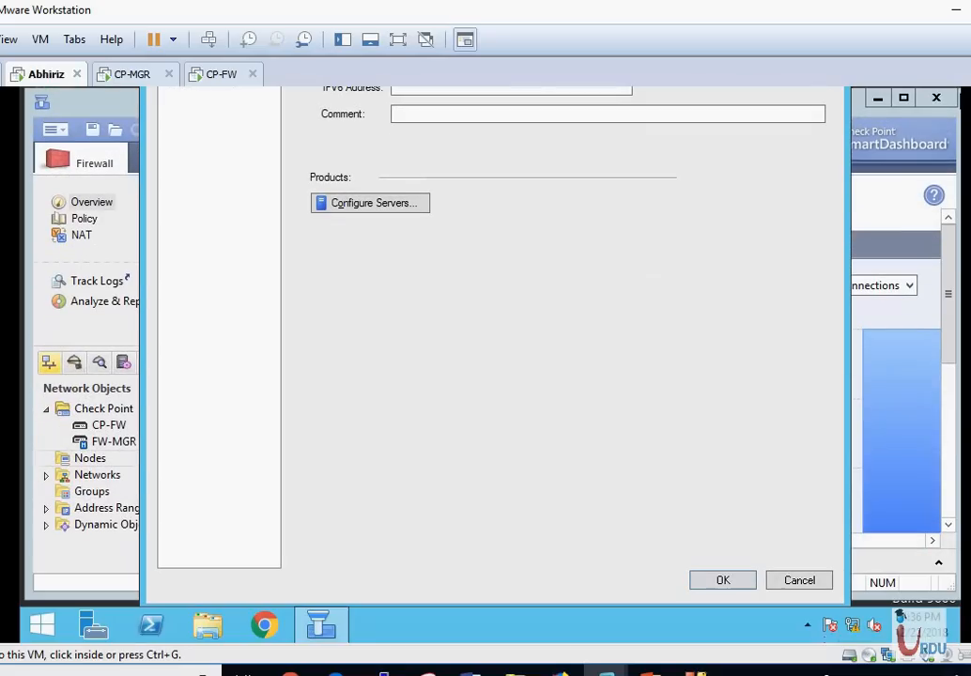
{"action": "left_click", "coordinate": [723, 580]}
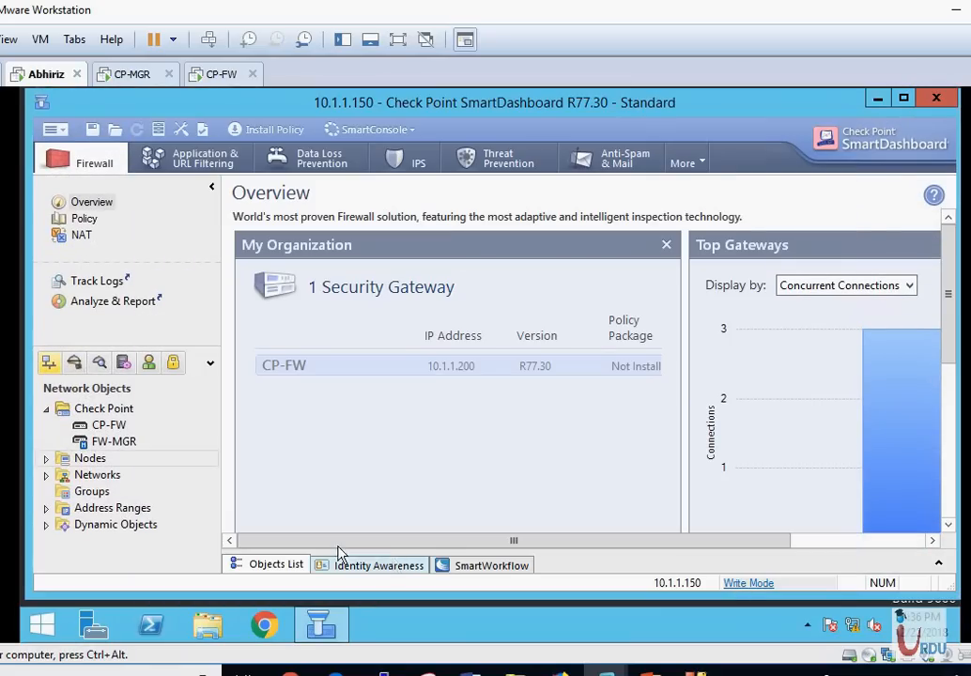
Add a second host under Nodes with IPv4 address 192.168.0.18.
{"action": "left_click", "coordinate": [47, 459]}
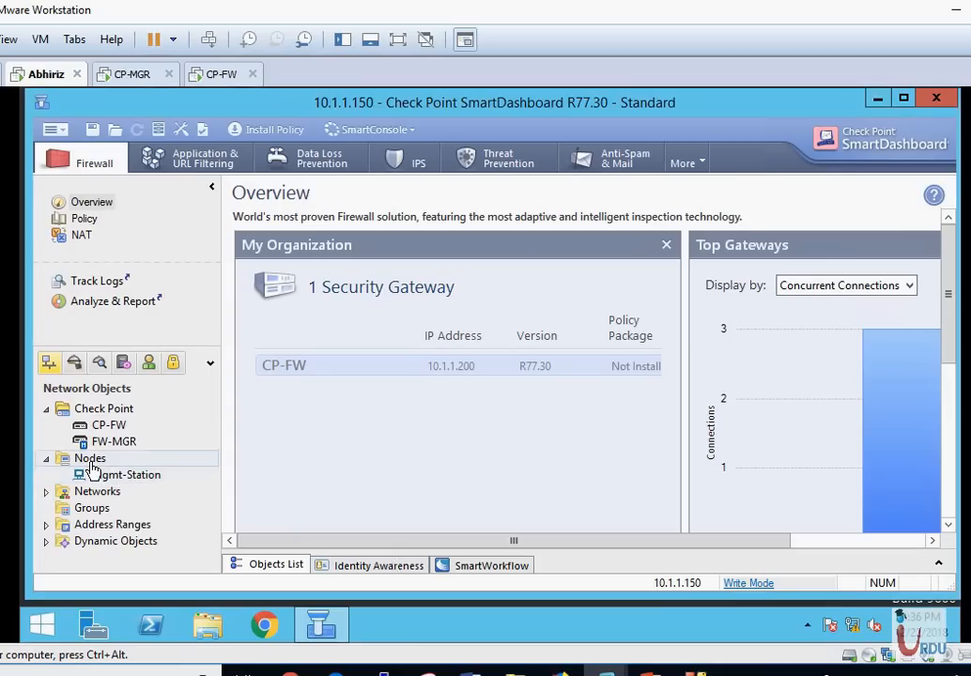
{"action": "right_click", "coordinate": [92, 463]}
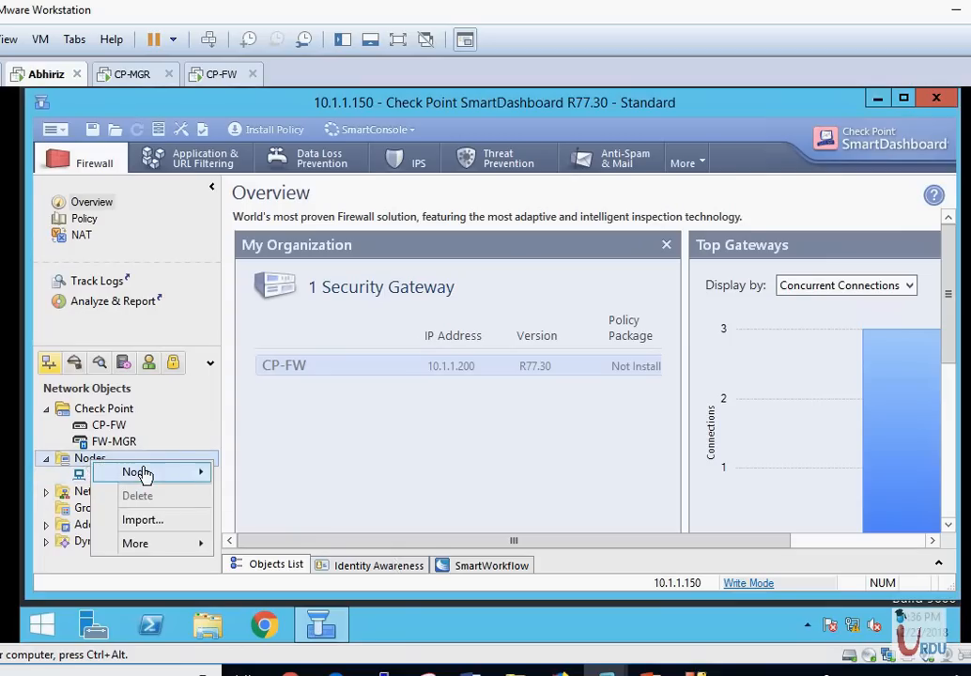
{"action": "mouse_move", "coordinate": [208, 476]}
{"action": "left_click", "coordinate": [256, 494]}
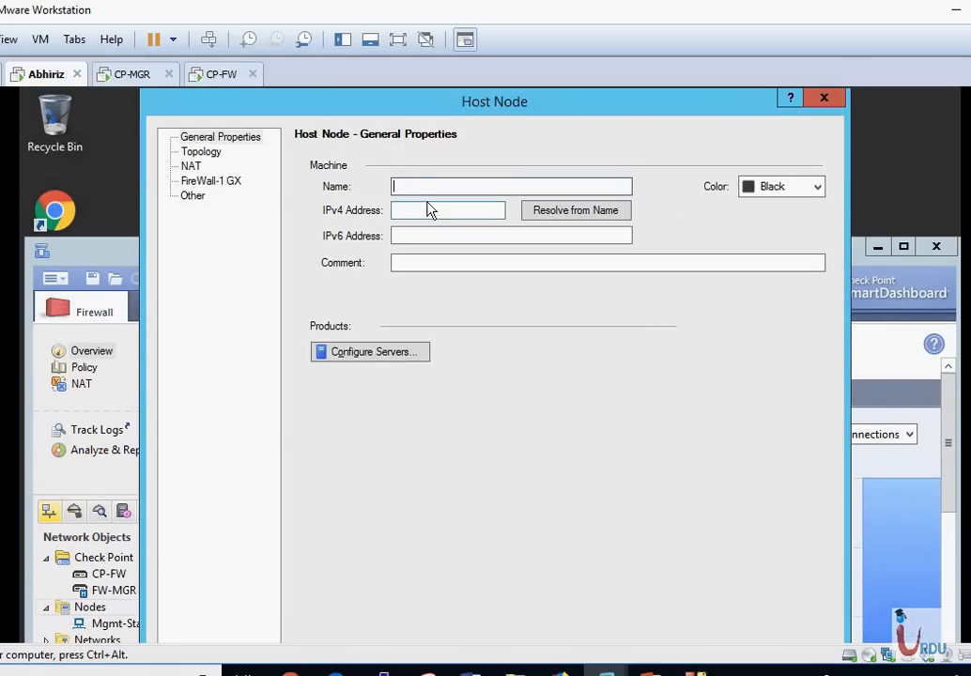
{"action": "type", "text": "192.168.0.18"}
{"action": "left_click_drag", "start_coordinate": [470, 187], "coordinate": [367, 190]}
{"action": "key", "text": "ctrl+x"}
{"action": "left_click", "coordinate": [404, 209]}
{"action": "key", "text": "ctrl+v"}
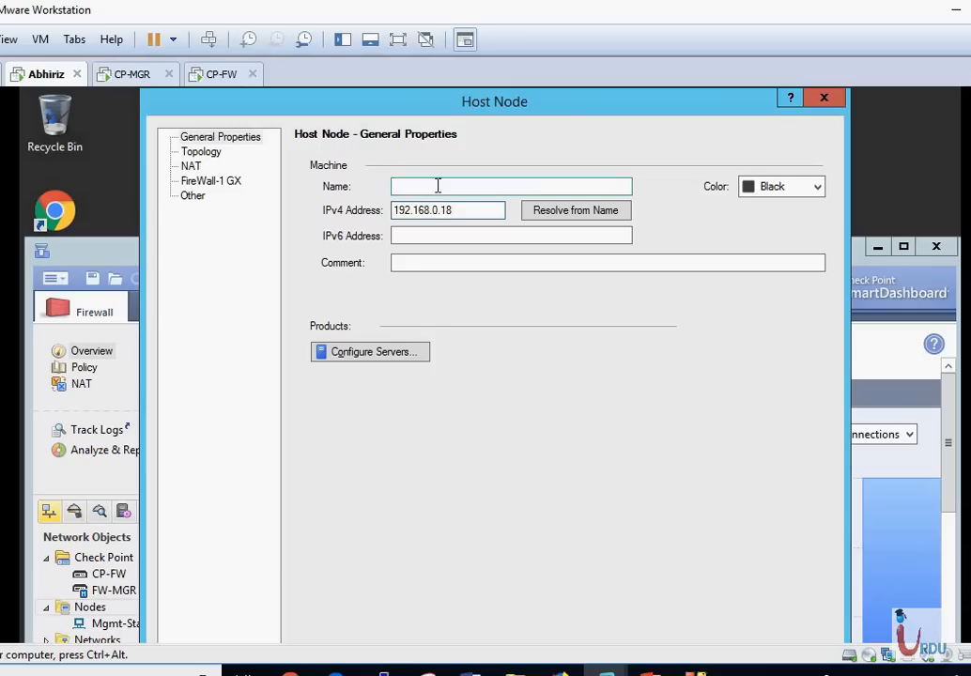
Name the 192.168.0.18 host Main-Laptop, set its color to Olive, and save it.
{"action": "left_click", "coordinate": [438, 186]}
{"action": "type", "text": "M"}
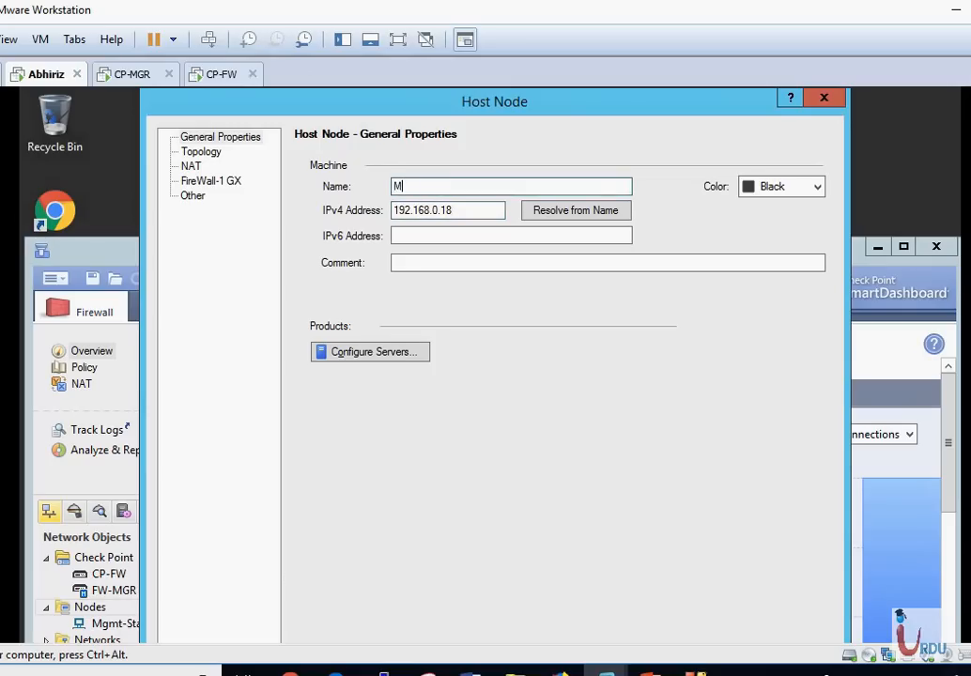
{"action": "type", "text": "ain-Laptop"}
{"action": "left_click", "coordinate": [794, 189]}
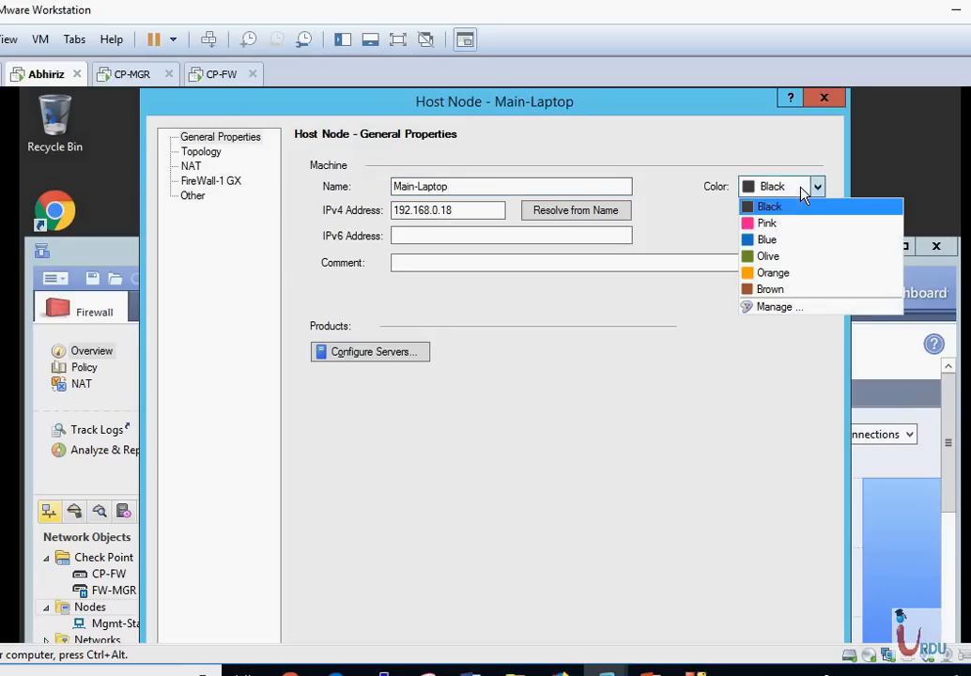
{"action": "left_click", "coordinate": [771, 257]}
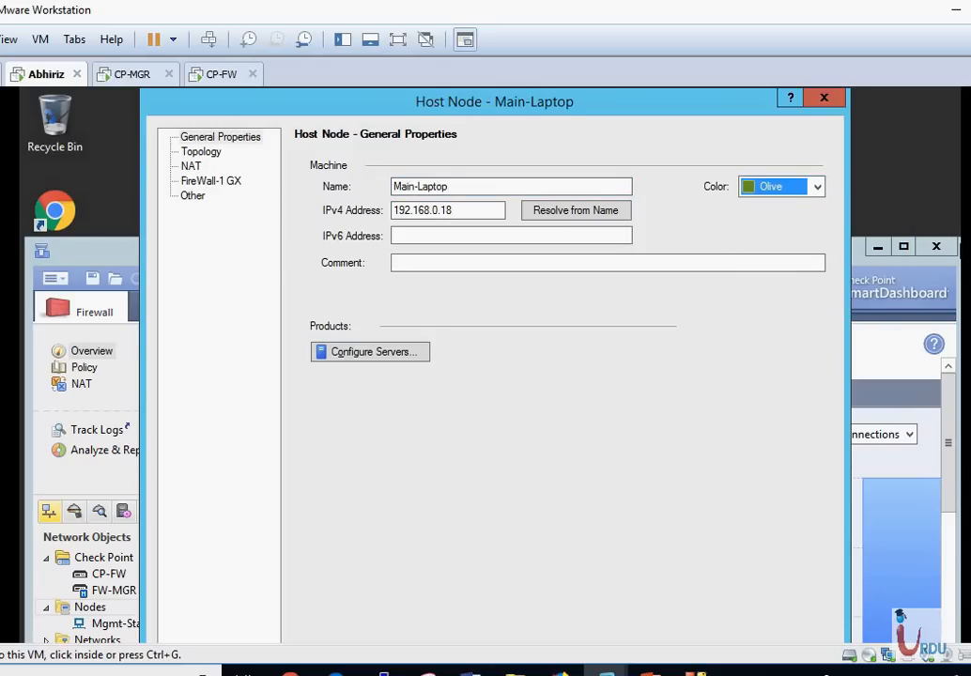
{"action": "scroll", "coordinate": [495, 367], "scroll_direction": "down", "scroll_amount": 3}
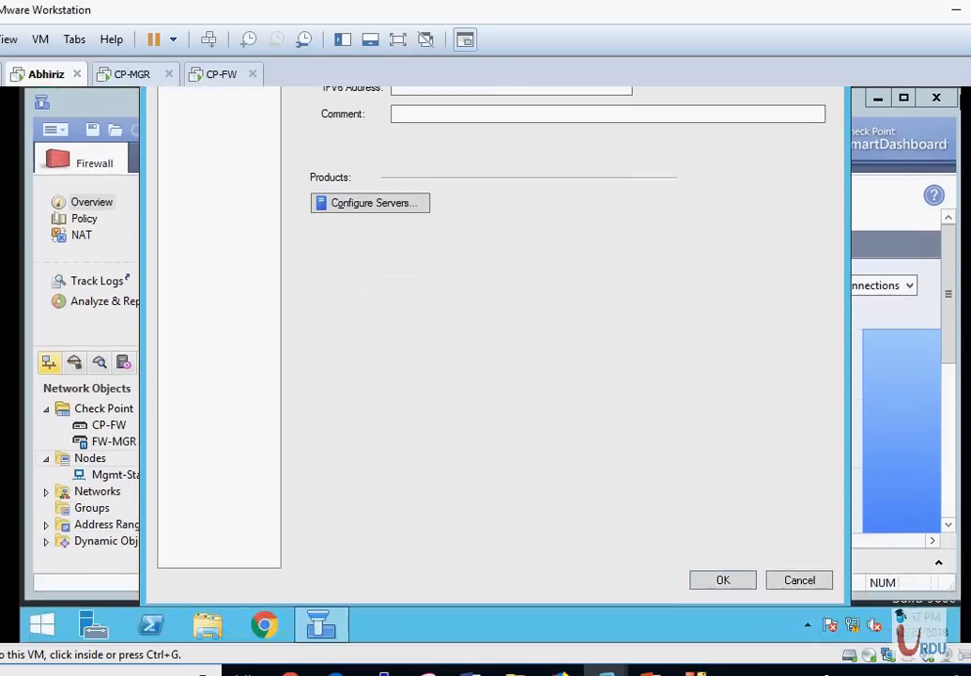
{"action": "left_click", "coordinate": [746, 581]}
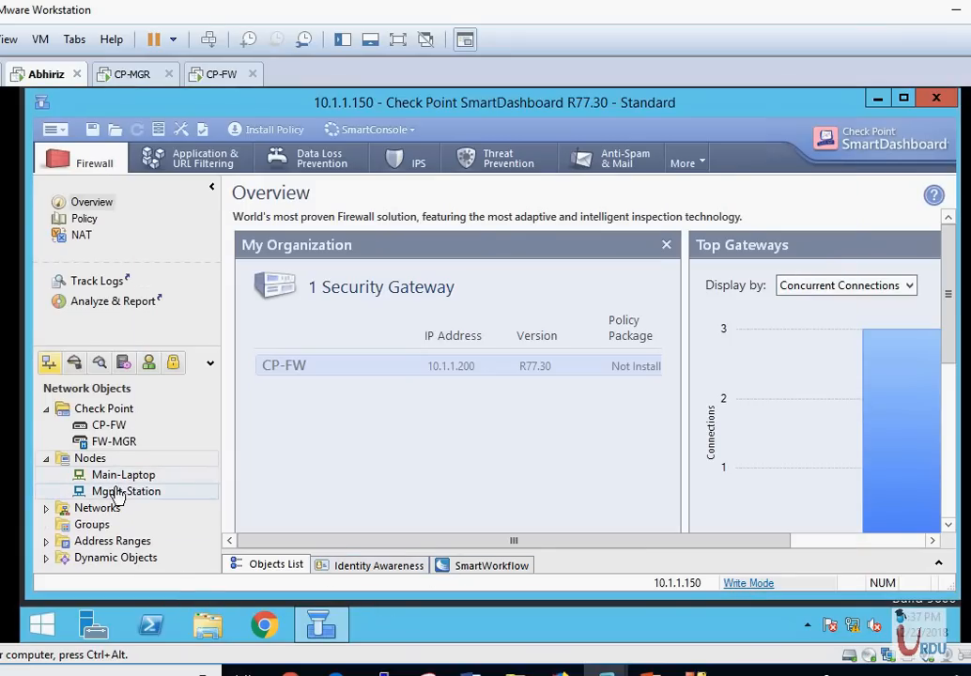
Add a new network object named Internal-LAN with IPv4 network address 10.1.1.0.
{"action": "left_click", "coordinate": [48, 510]}
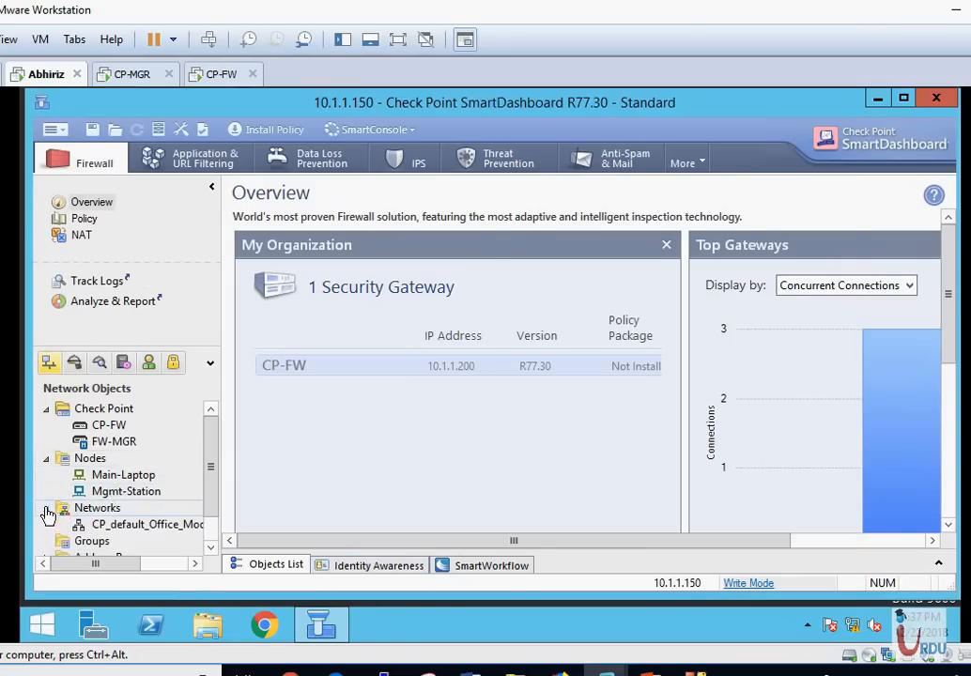
{"action": "right_click", "coordinate": [97, 508]}
{"action": "left_click", "coordinate": [135, 522]}
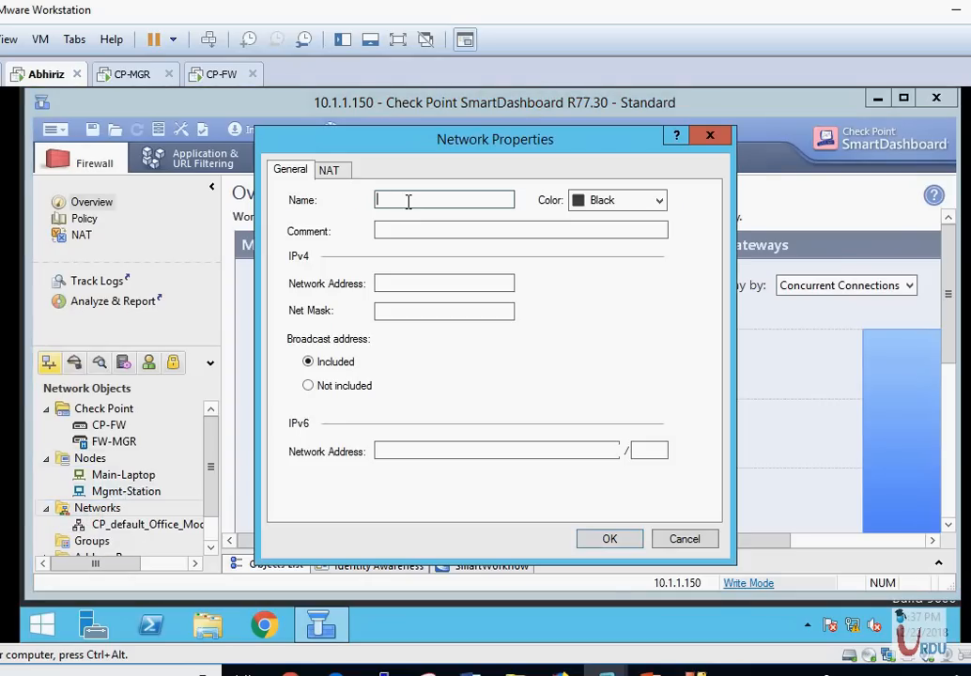
{"action": "type", "text": "Internal-LAN"}
{"action": "left_click", "coordinate": [385, 285]}
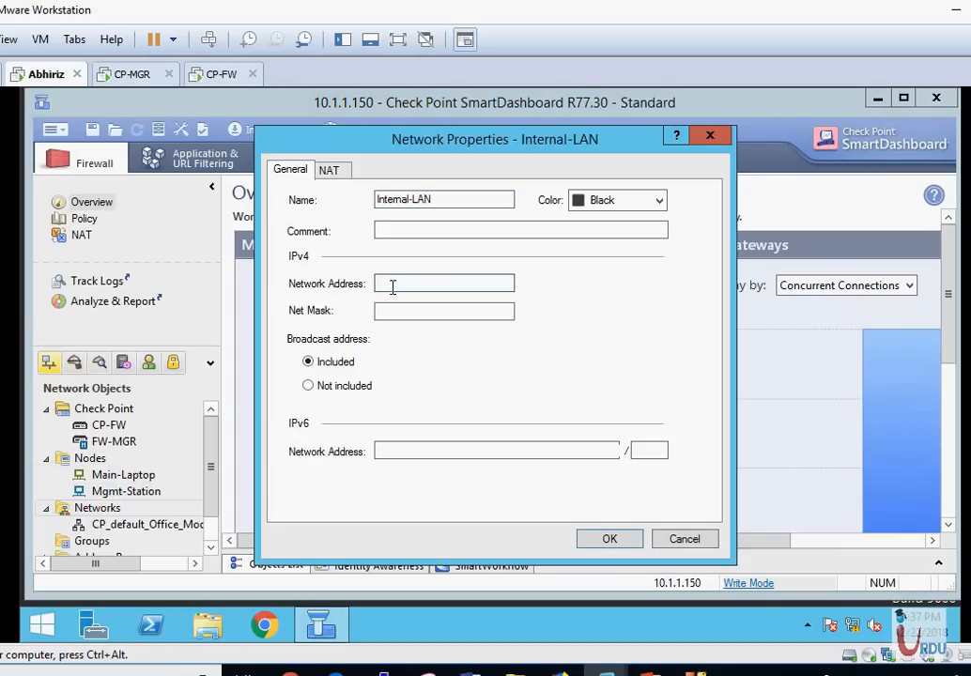
{"action": "type", "text": "10.1.1.0"}
Set the Internal-LAN net mask to 255.255.255.0 and save the network.
{"action": "key", "text": "Tab"}
{"action": "type", "text": "255.255.25."}
{"action": "key", "text": "Return"}
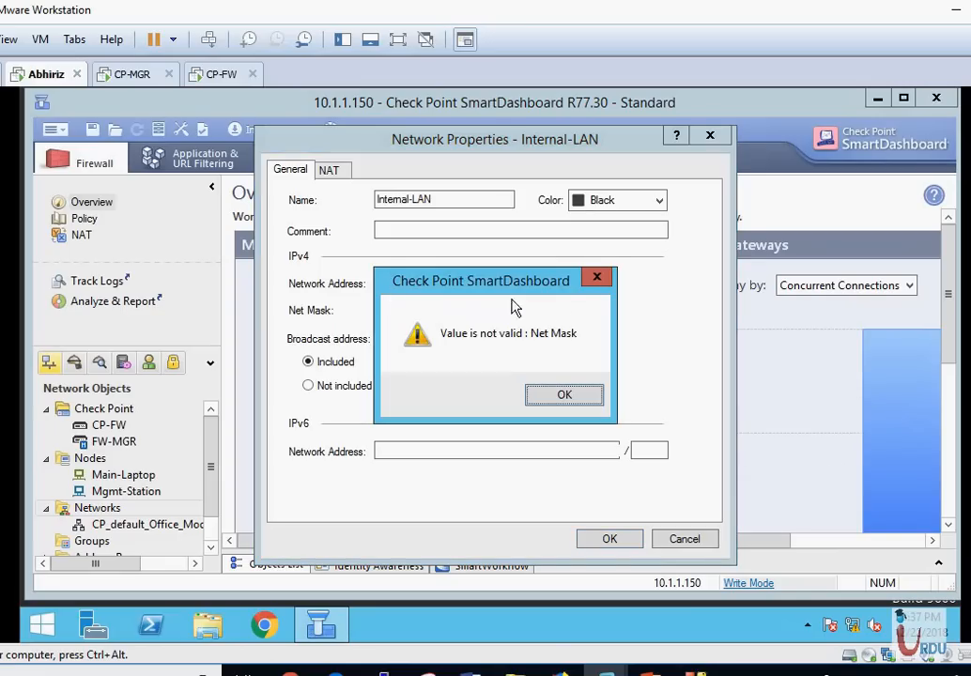
{"action": "left_click", "coordinate": [596, 277]}
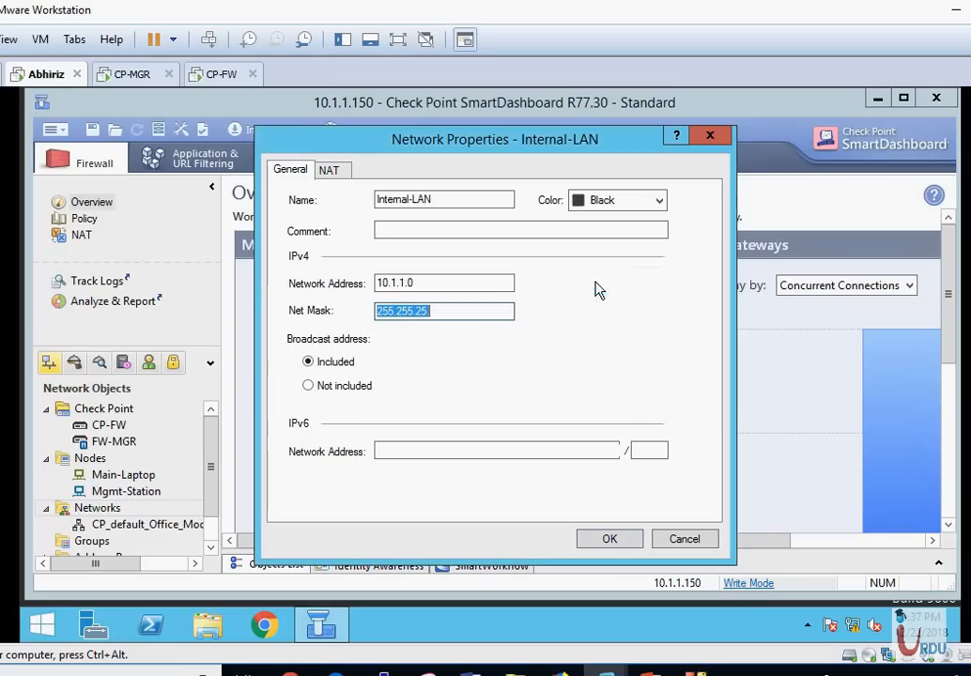
{"action": "left_click", "coordinate": [481, 310]}
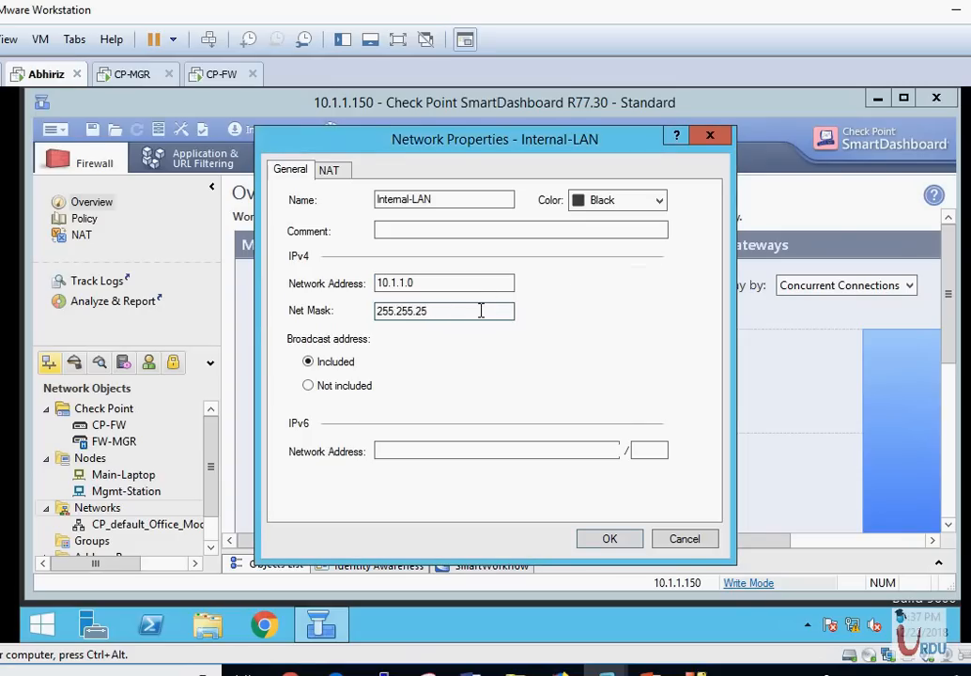
{"action": "type", "text": "5.0"}
{"action": "left_click", "coordinate": [609, 539]}
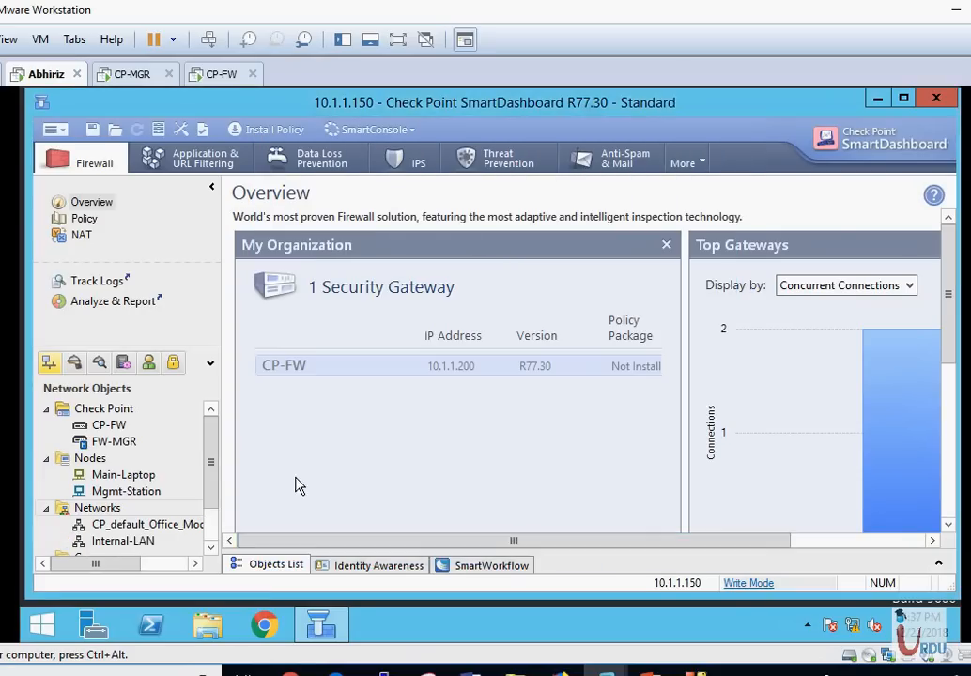
Create a network object named Outside-Net with IPv4 network address 192.168.0.0 and net mask 255.255.255.0.
{"action": "right_click", "coordinate": [103, 509]}
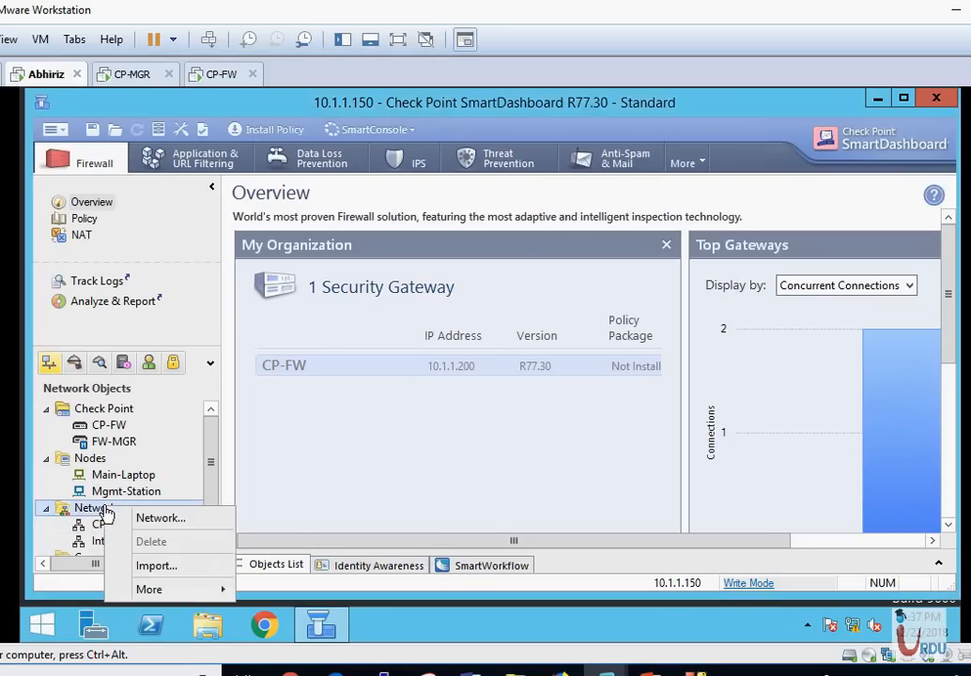
{"action": "left_click", "coordinate": [141, 519]}
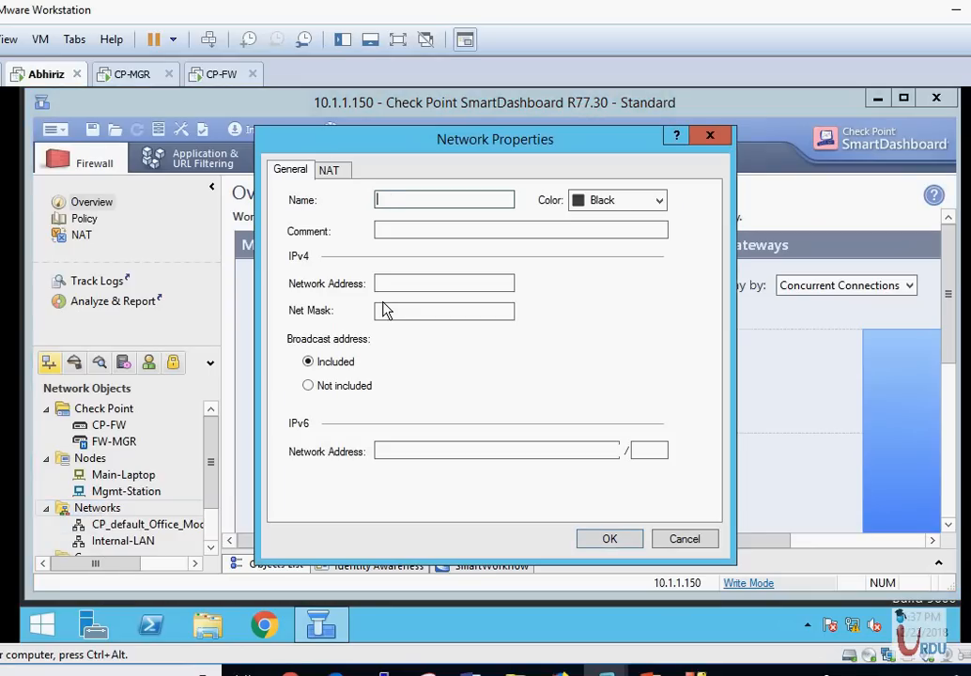
{"action": "type", "text": "Outside-Net"}
{"action": "left_click", "coordinate": [432, 280]}
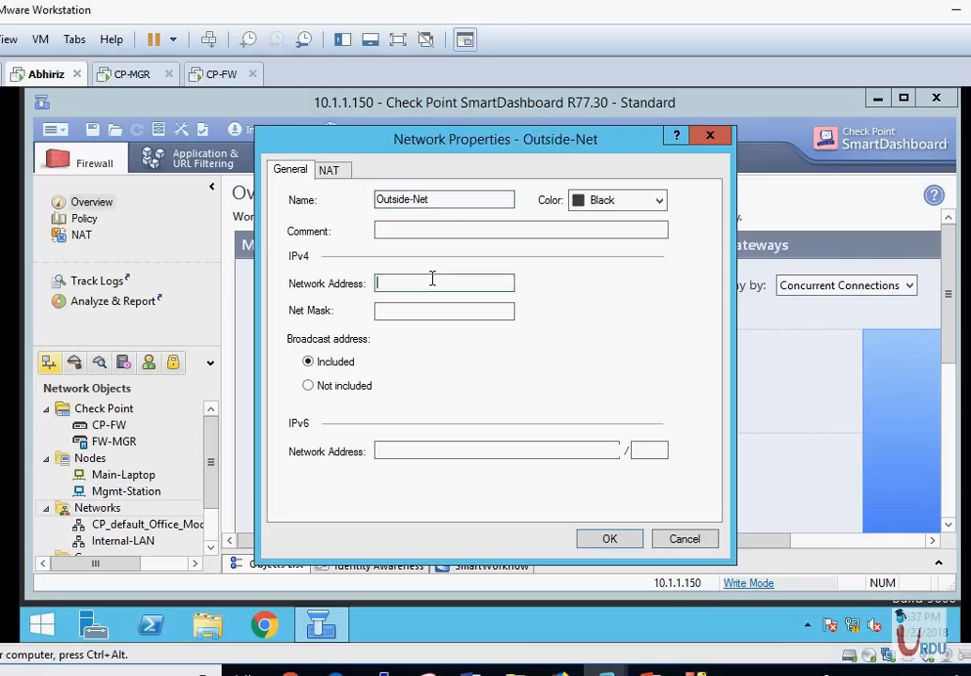
{"action": "type", "text": "192.168.0.0"}
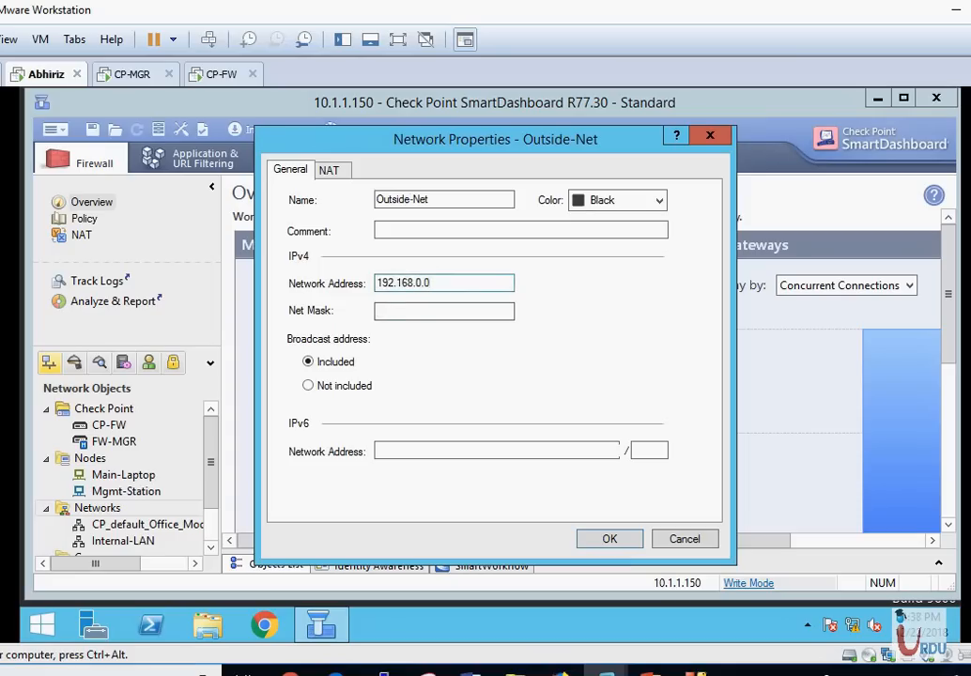
{"action": "key", "text": "Tab"}
{"action": "type", "text": "255.255.255.0"}
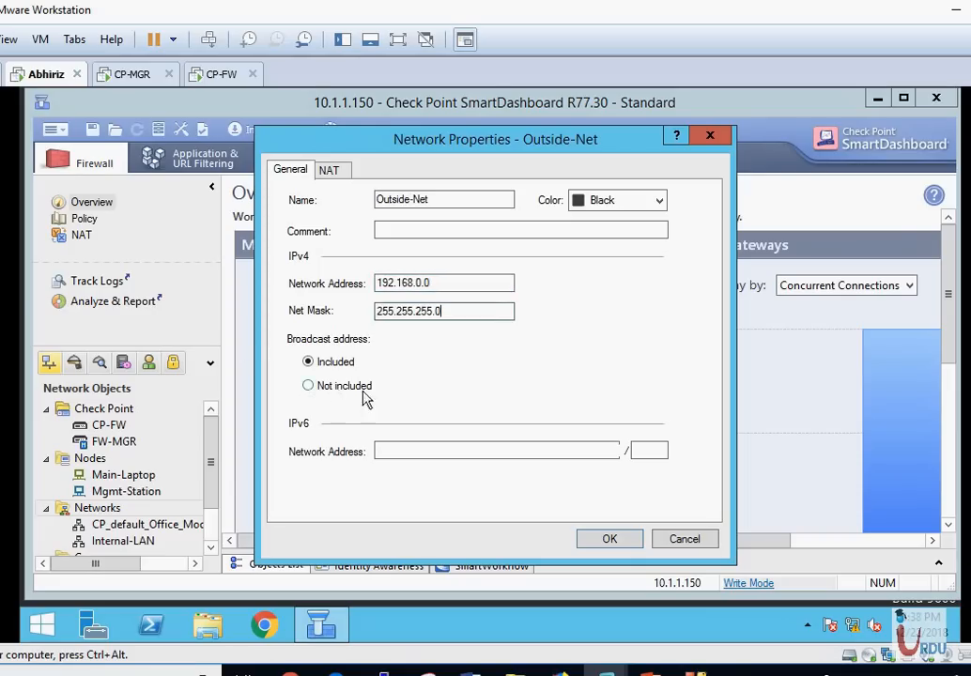
{"action": "left_click", "coordinate": [610, 541]}
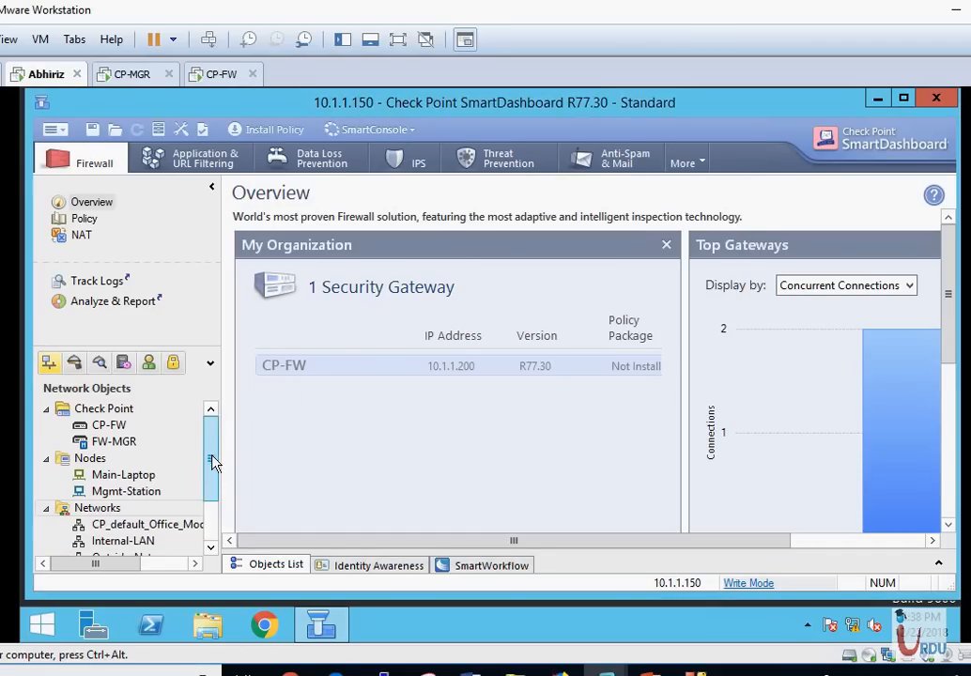
Add another network object named DMZ with IPv4 network address 172.16.0.0.
{"action": "left_click_drag", "start_coordinate": [213, 457], "coordinate": [216, 500]}
{"action": "right_click", "coordinate": [98, 447]}
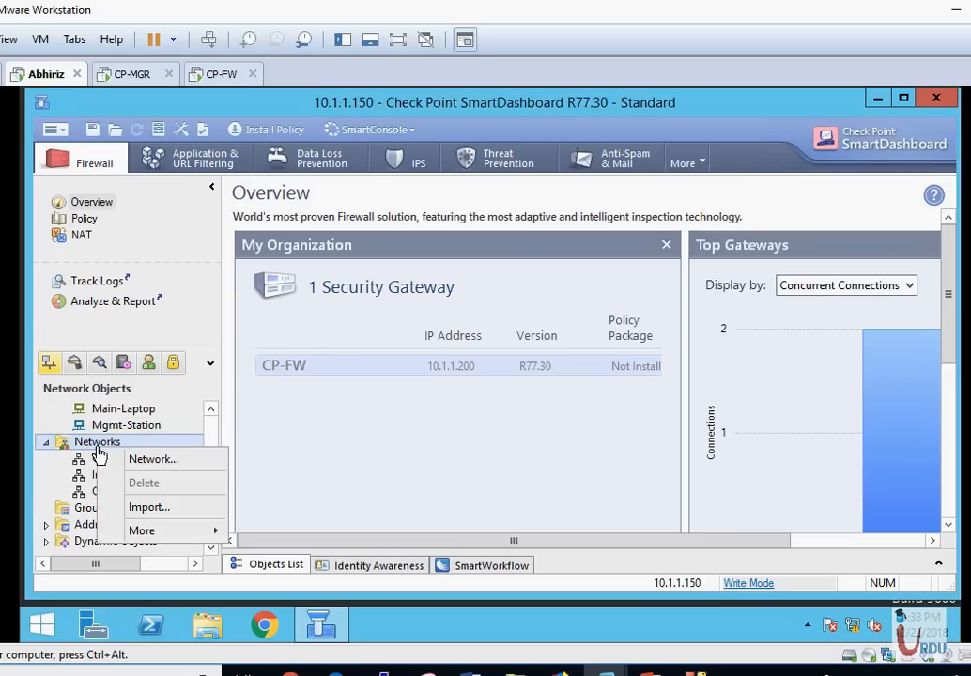
{"action": "left_click", "coordinate": [139, 459]}
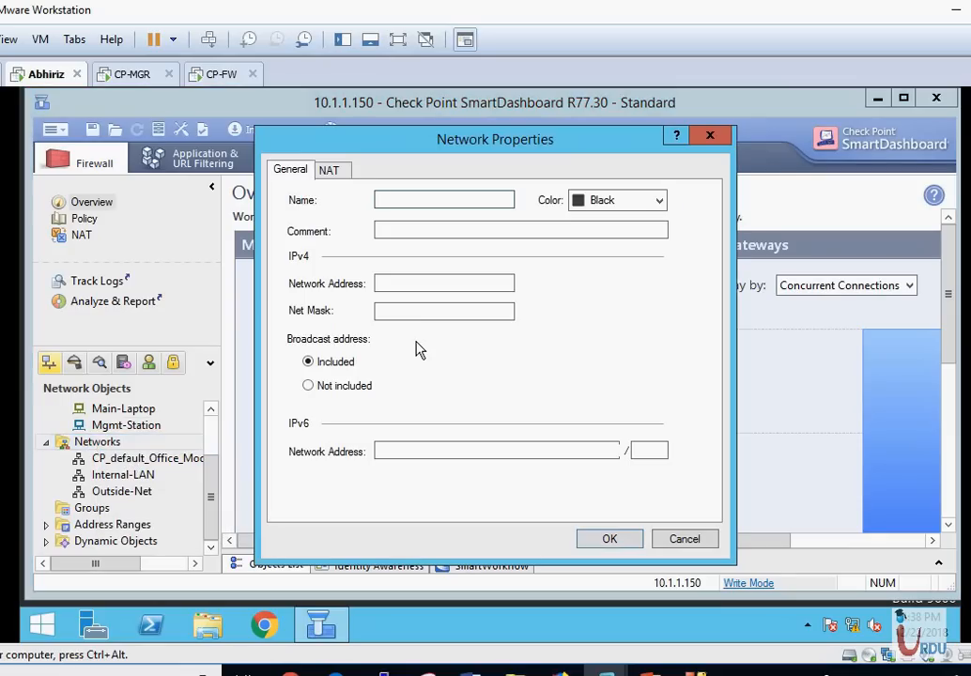
{"action": "type", "text": "DMZ"}
{"action": "key", "text": "Tab"}
{"action": "key", "text": "Tab"}
{"action": "key", "text": "Tab"}
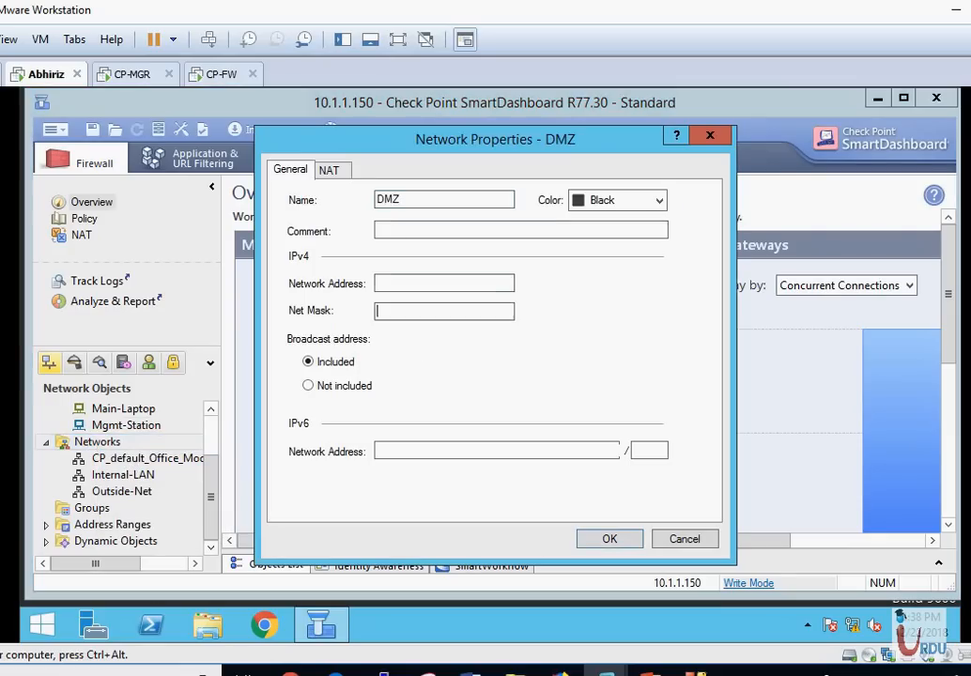
{"action": "left_click", "coordinate": [419, 286]}
{"action": "type", "text": "172.16.0.0"}
Set the DMZ net mask to 255.255.255.0 and save the network.
{"action": "key", "text": "Tab"}
{"action": "type", "text": "255.255"}
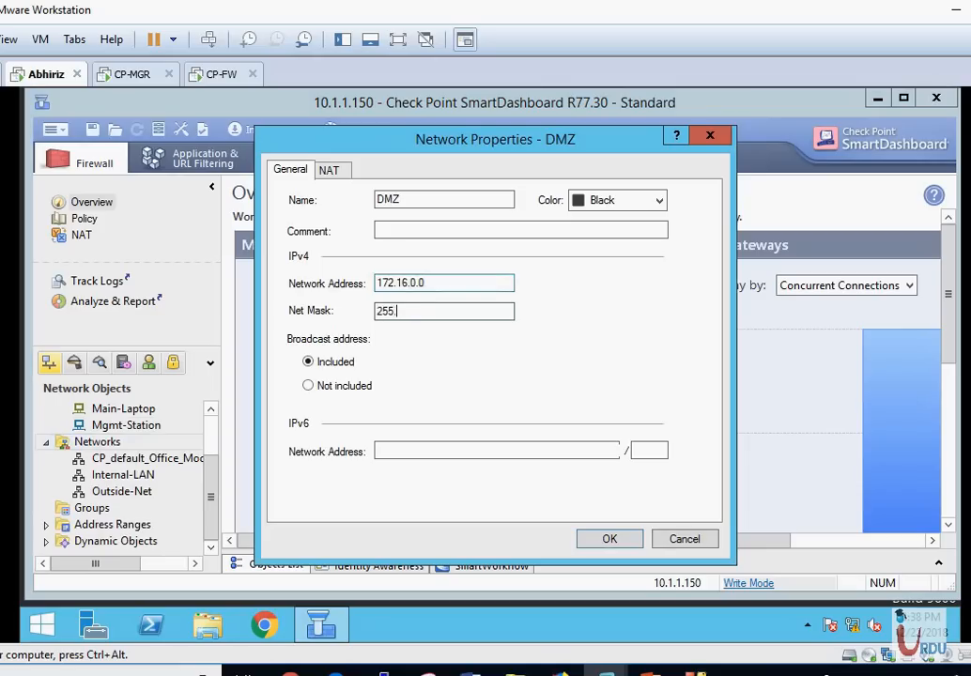
{"action": "type", "text": ".255.0"}
{"action": "left_click", "coordinate": [612, 540]}
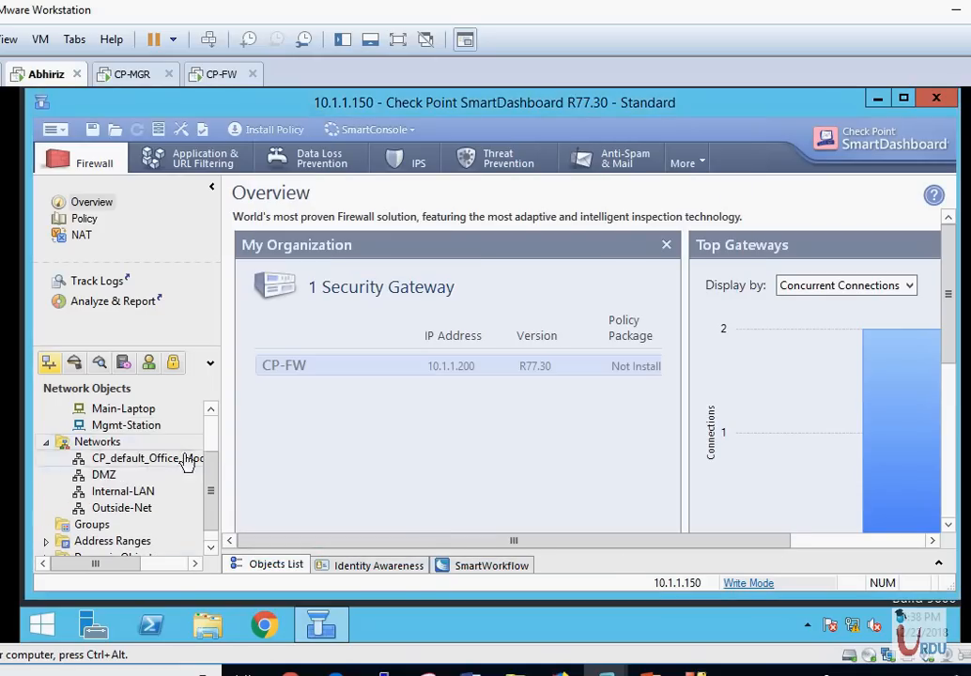
Save the session changes and create a policy package named MYPolicy that includes Firewall, Address Translation and Application & URL Filtering.
{"action": "left_click", "coordinate": [212, 447]}
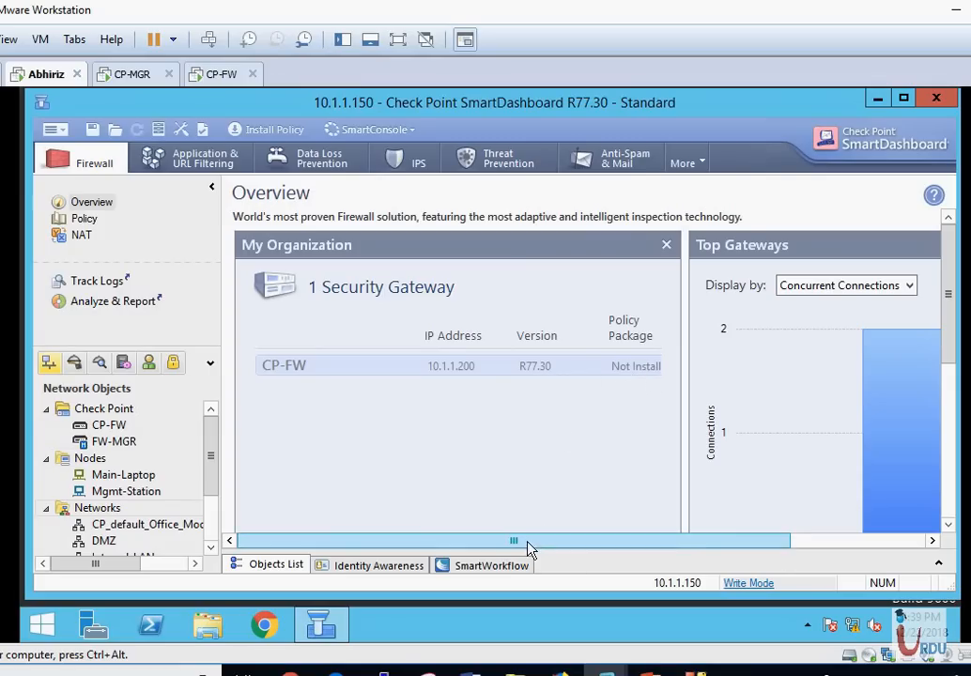
{"action": "left_click_drag", "start_coordinate": [538, 548], "coordinate": [515, 548]}
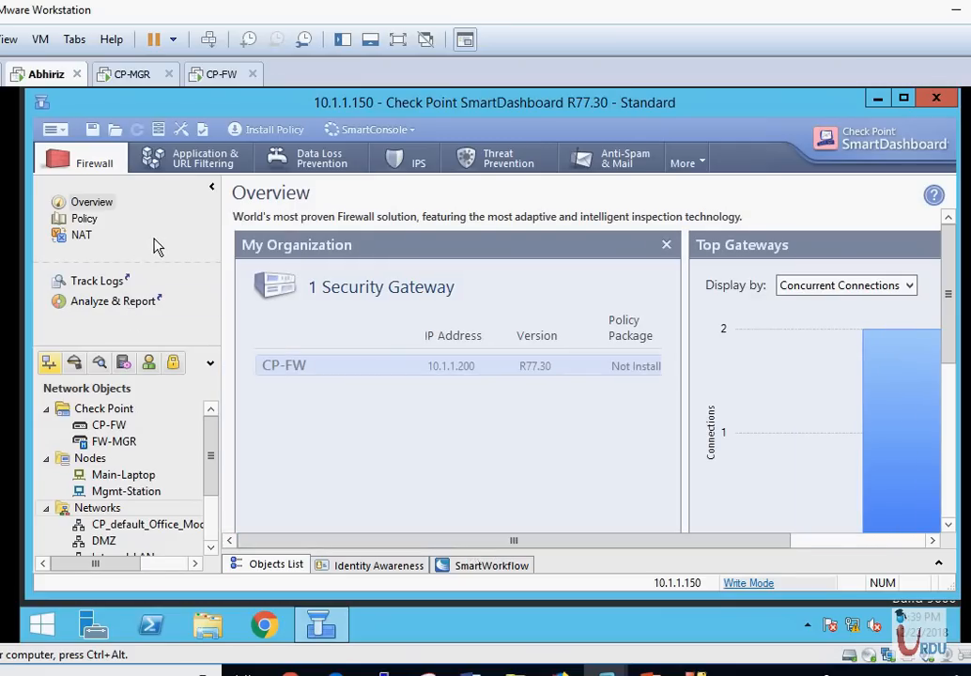
{"action": "left_click", "coordinate": [83, 219]}
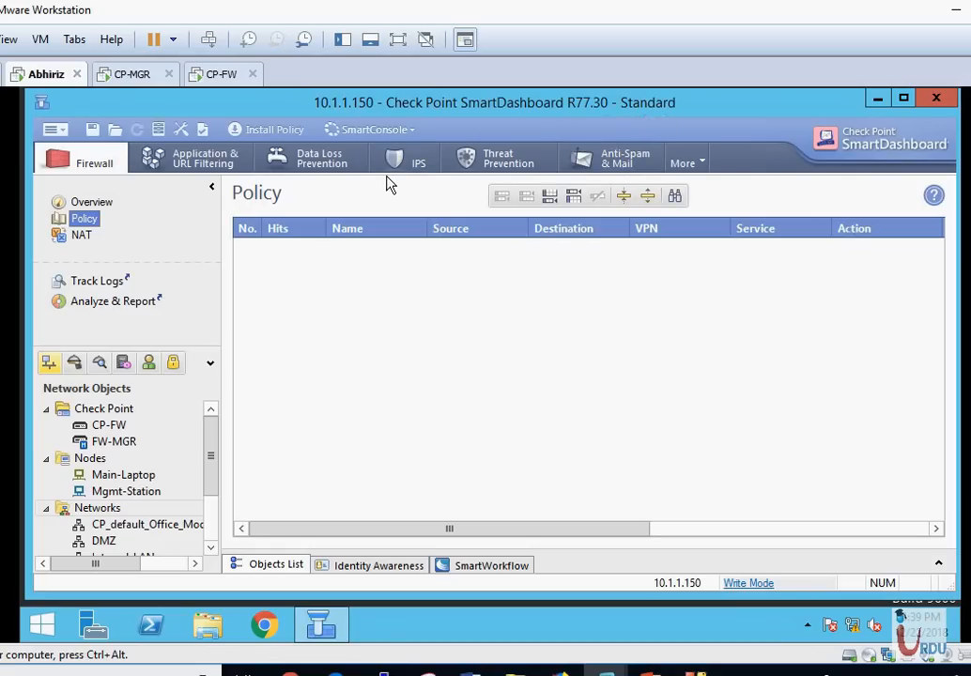
{"action": "left_click", "coordinate": [54, 131]}
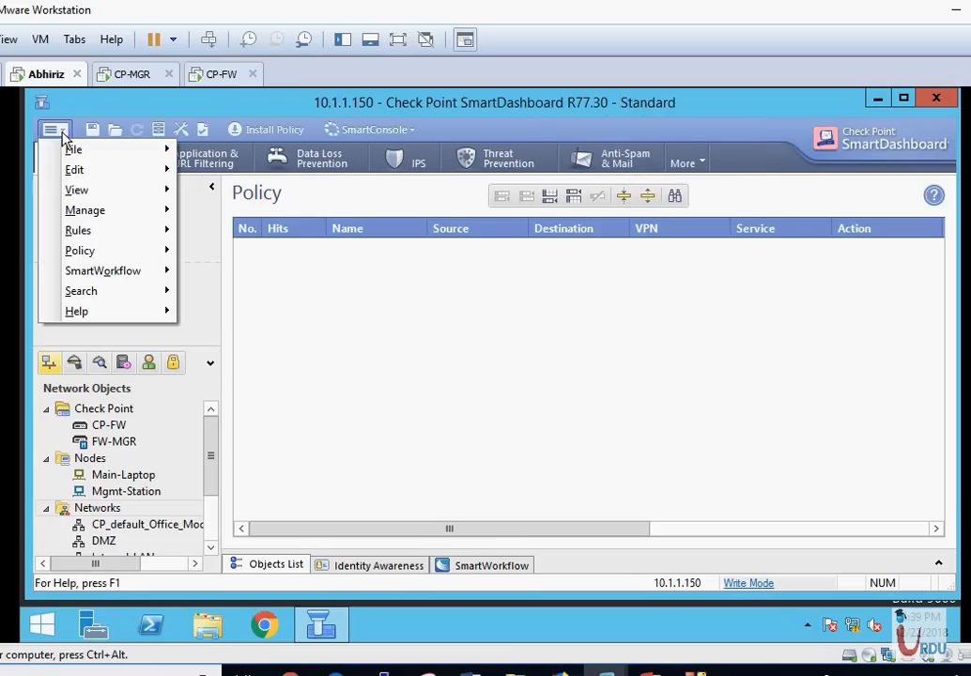
{"action": "mouse_move", "coordinate": [89, 152]}
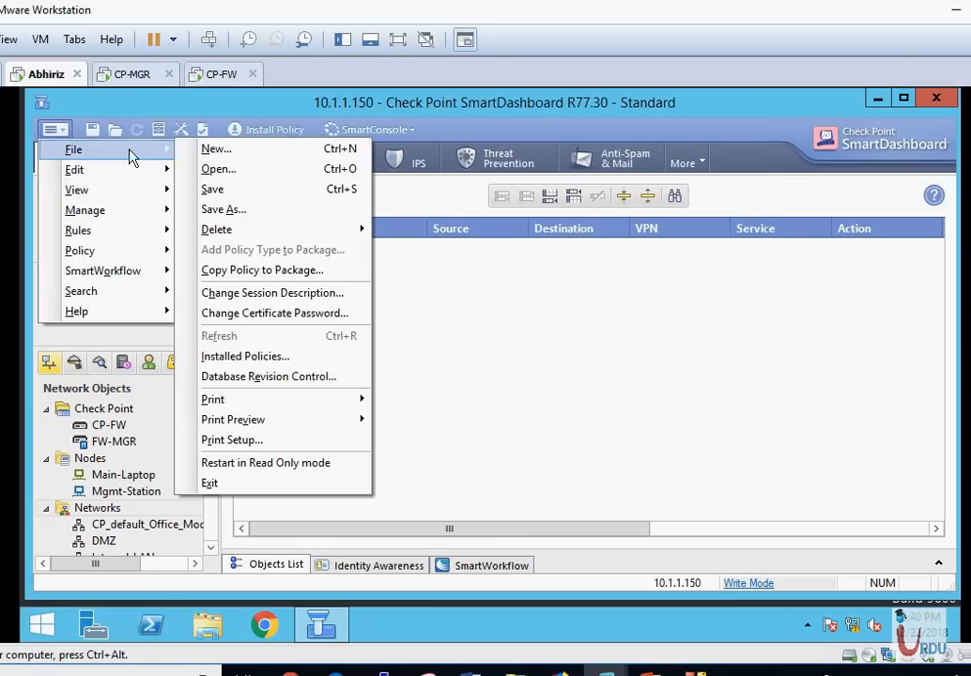
{"action": "left_click", "coordinate": [217, 155]}
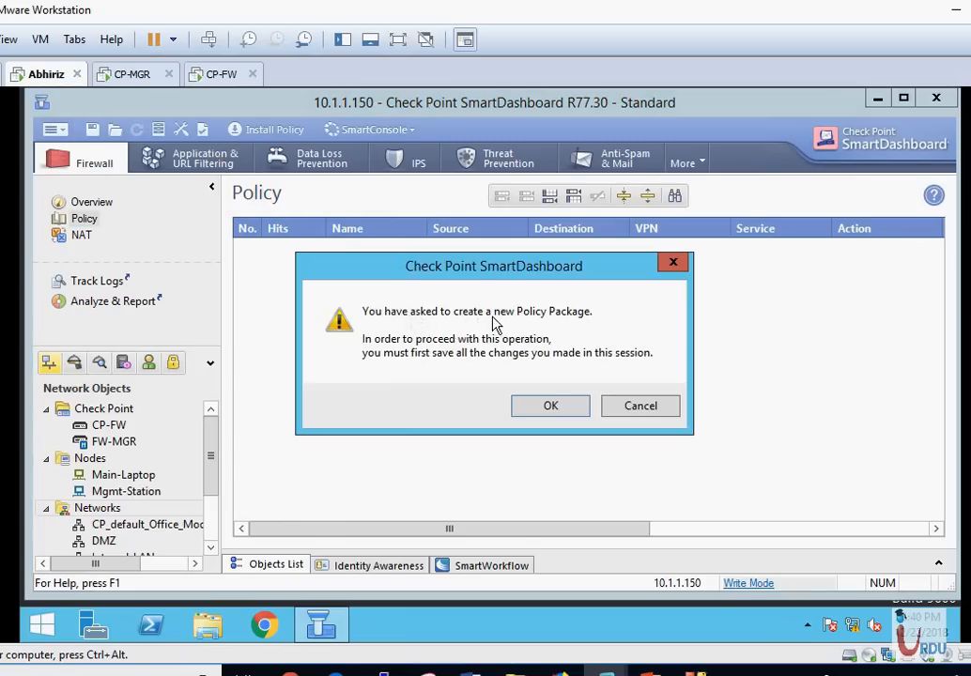
{"action": "left_click", "coordinate": [554, 405]}
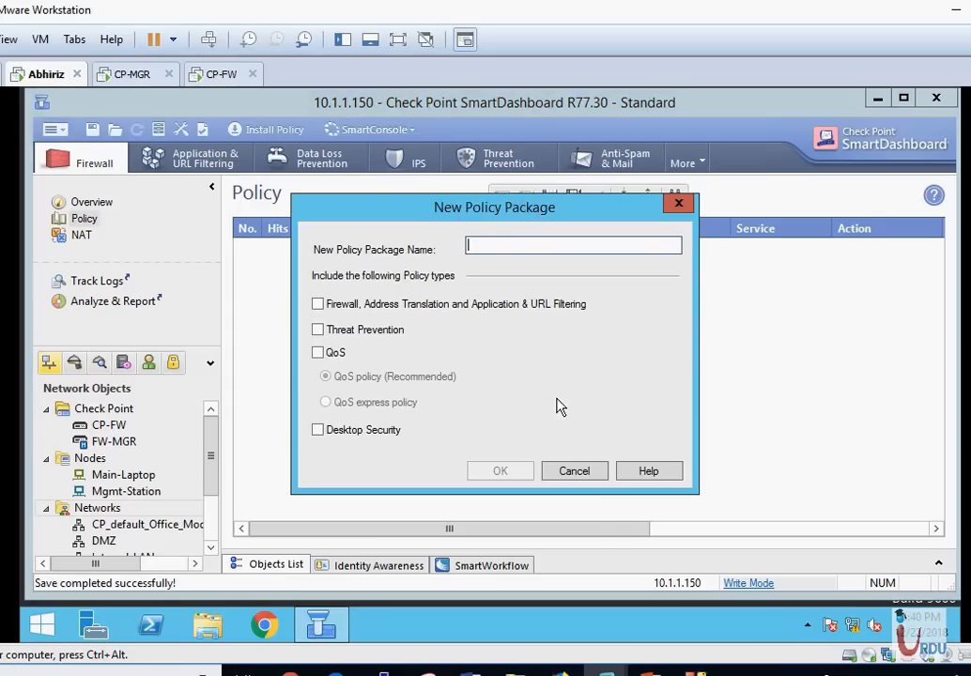
{"action": "type", "text": "MYPolicy"}
{"action": "left_click", "coordinate": [331, 315]}
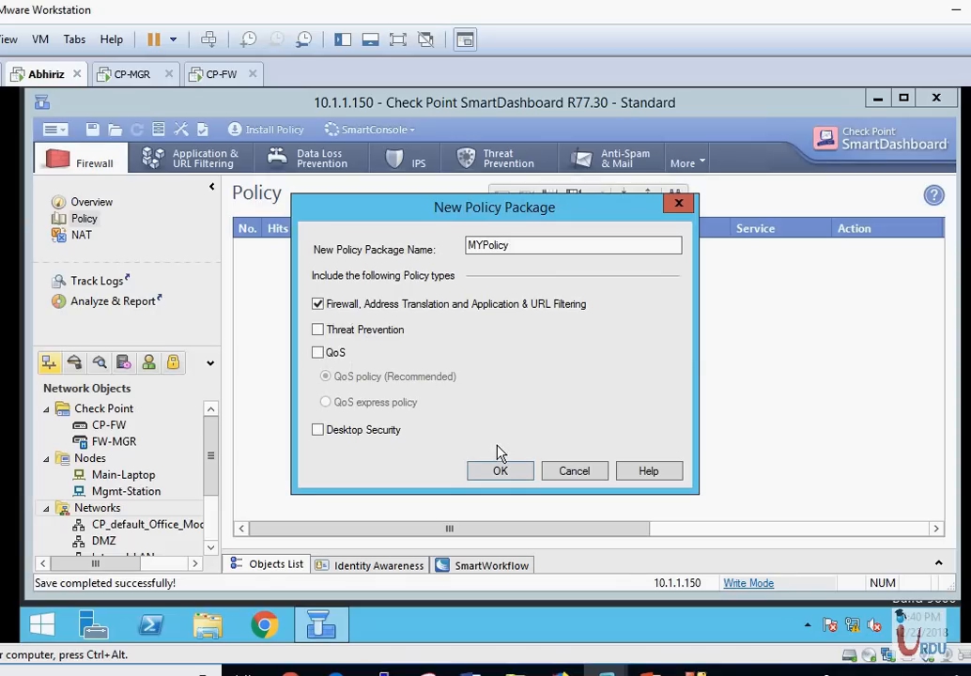
{"action": "left_click", "coordinate": [501, 471]}
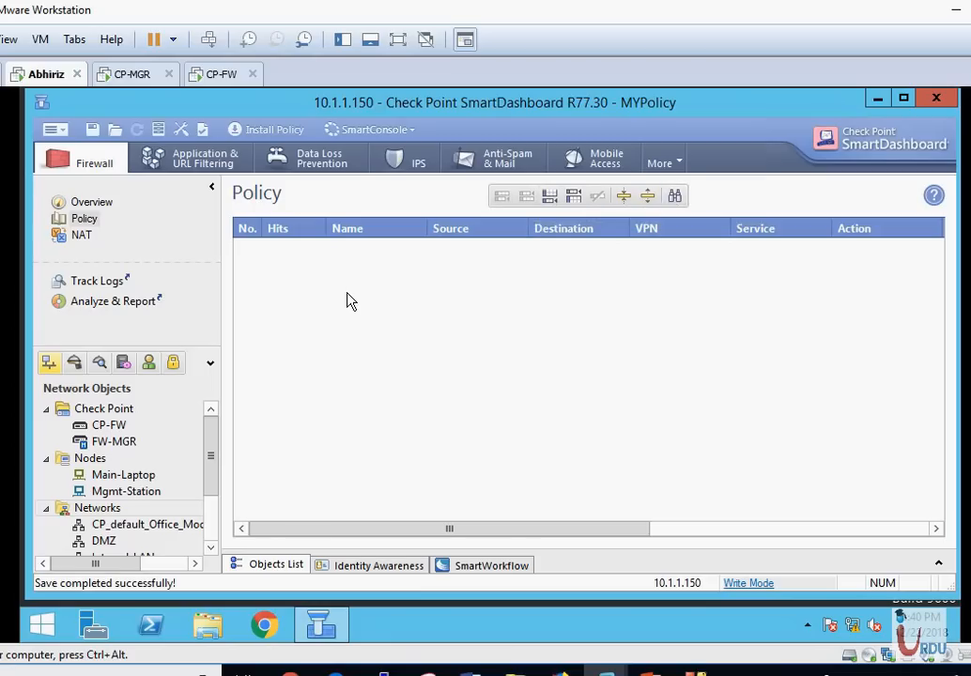
Add a rule to the empty firewall policy and name it Management Rule.
{"action": "left_click", "coordinate": [550, 199]}
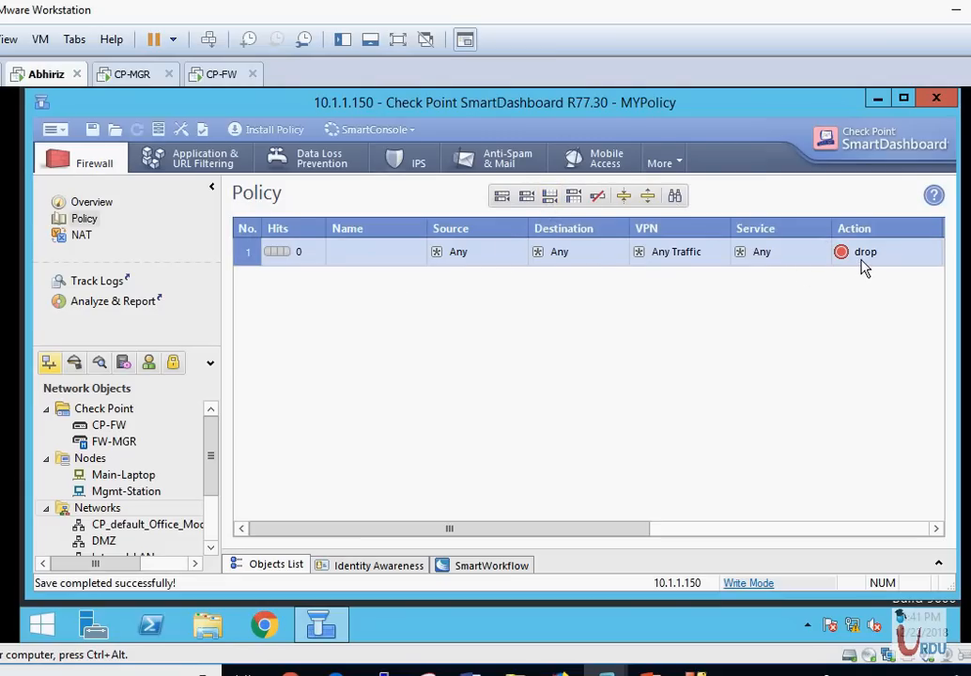
{"action": "double_click", "coordinate": [359, 262]}
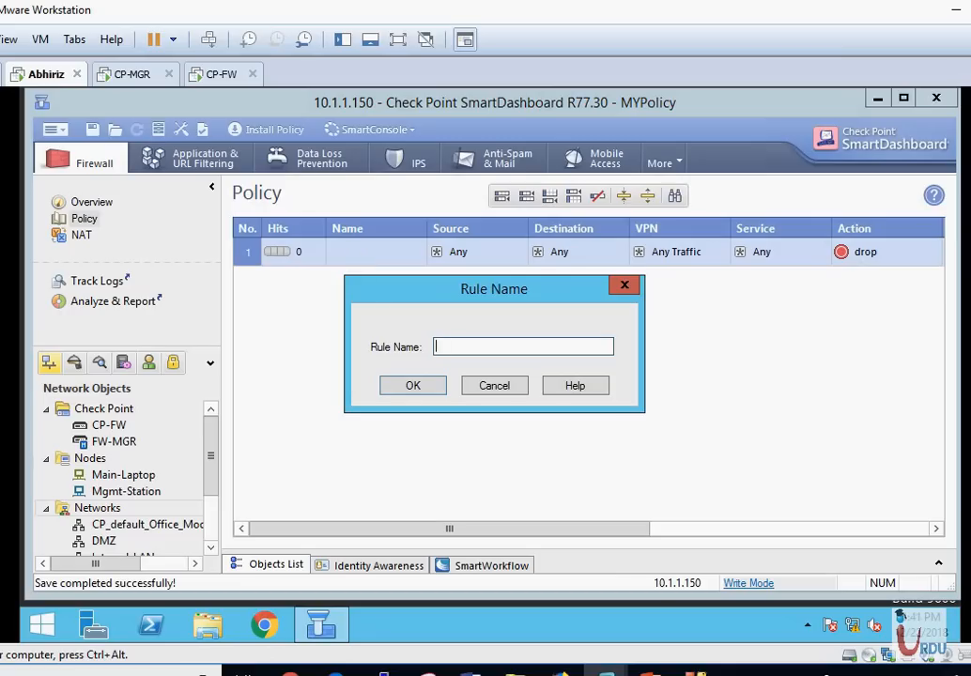
{"action": "type", "text": "Management Rule"}
{"action": "left_click", "coordinate": [420, 388]}
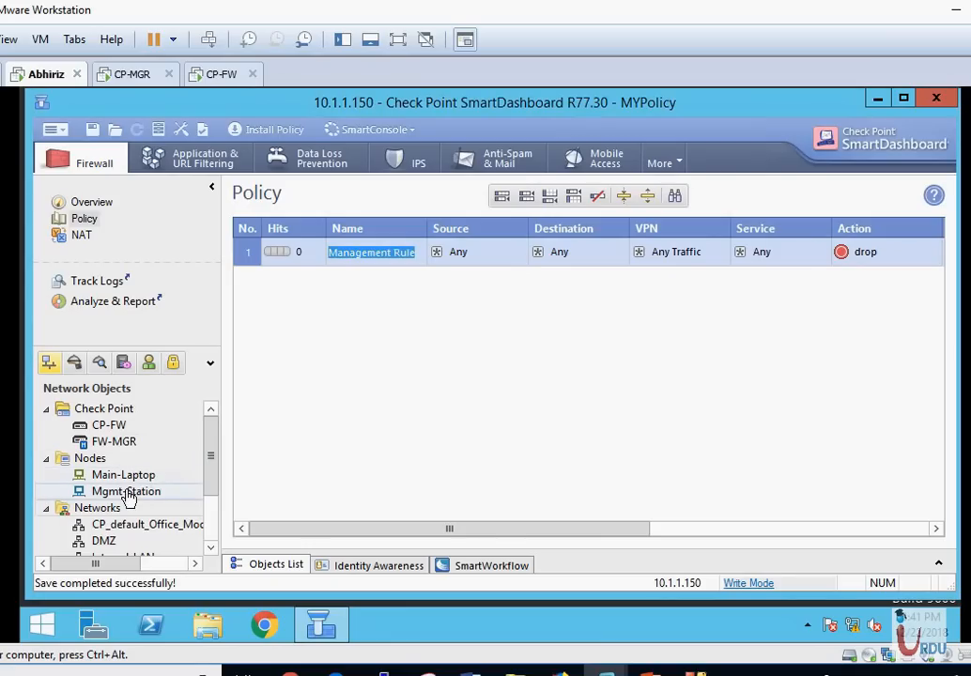
Set the Management Rule's source to Mgmt-Station, searching the objects by the address 10.1.1.100.
{"action": "left_click_drag", "start_coordinate": [128, 496], "coordinate": [216, 474]}
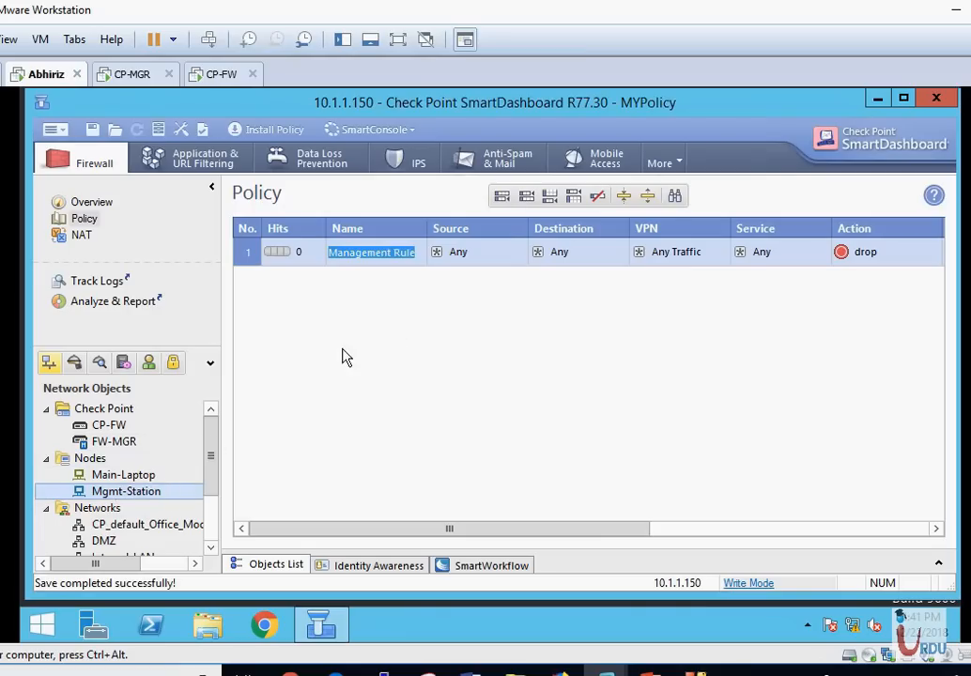
{"action": "left_click", "coordinate": [520, 249]}
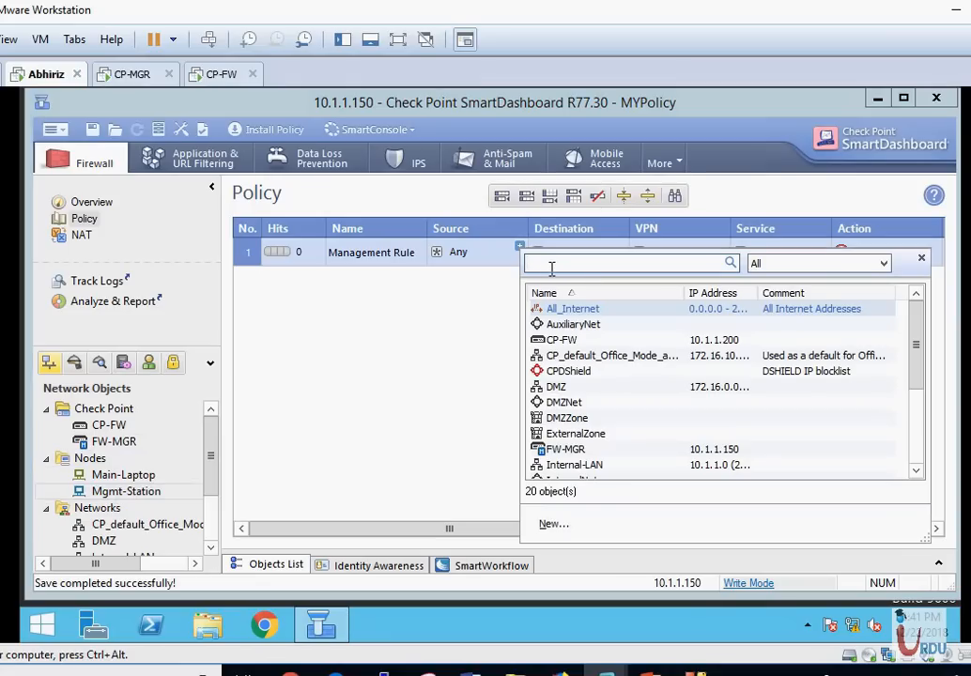
{"action": "type", "text": "10.1.1.100"}
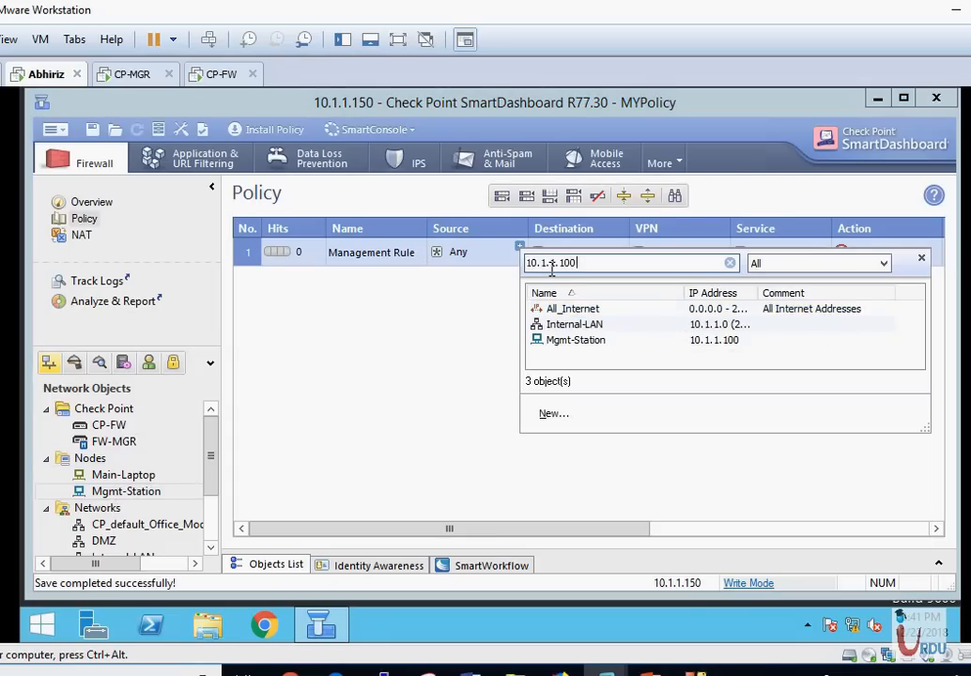
{"action": "double_click", "coordinate": [595, 349]}
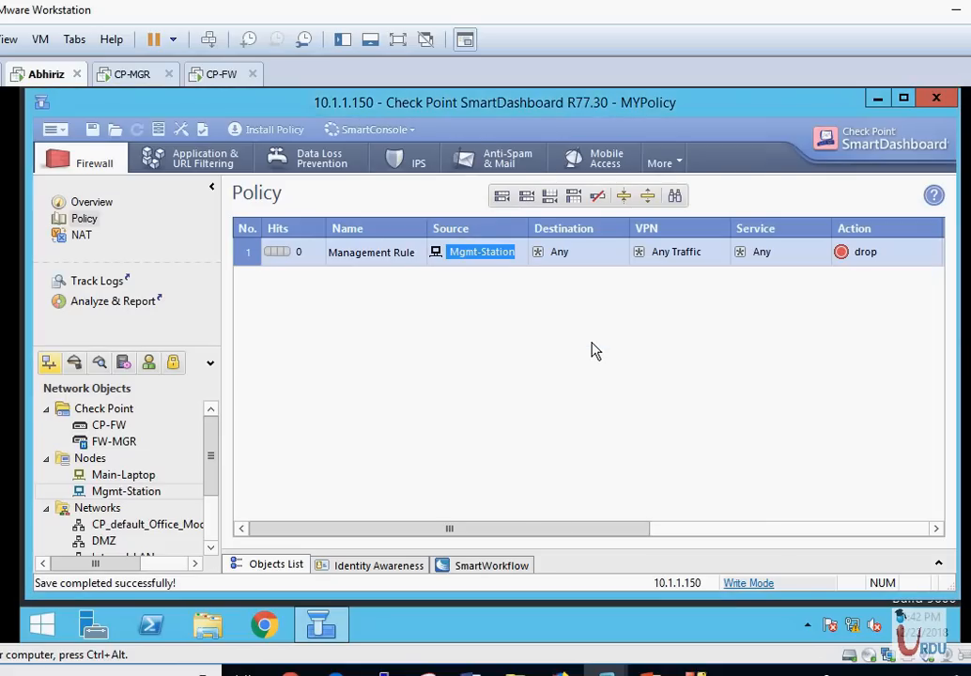
Search the source objects for 192.168.0.50 and view which object types can be created there.
{"action": "left_click", "coordinate": [521, 248]}
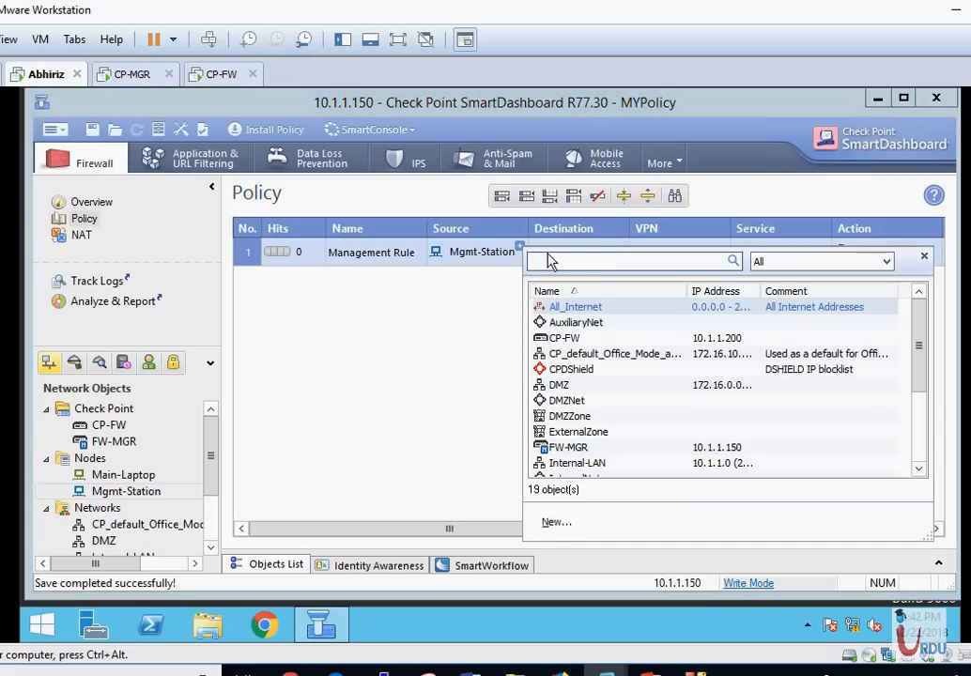
{"action": "type", "text": "192.168.0.50"}
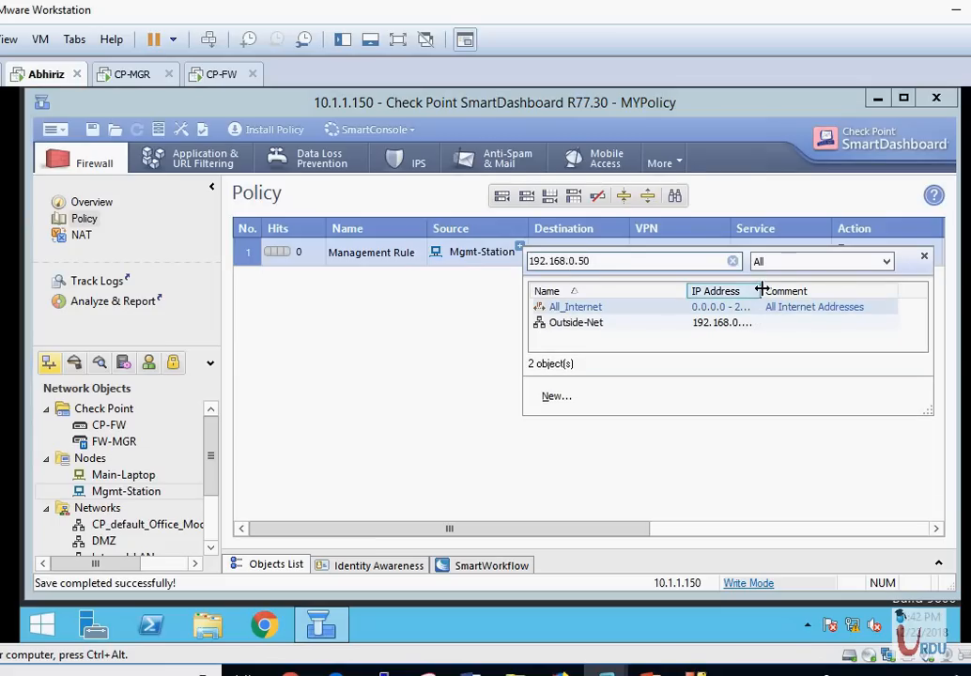
{"action": "left_click_drag", "start_coordinate": [761, 291], "coordinate": [788, 291]}
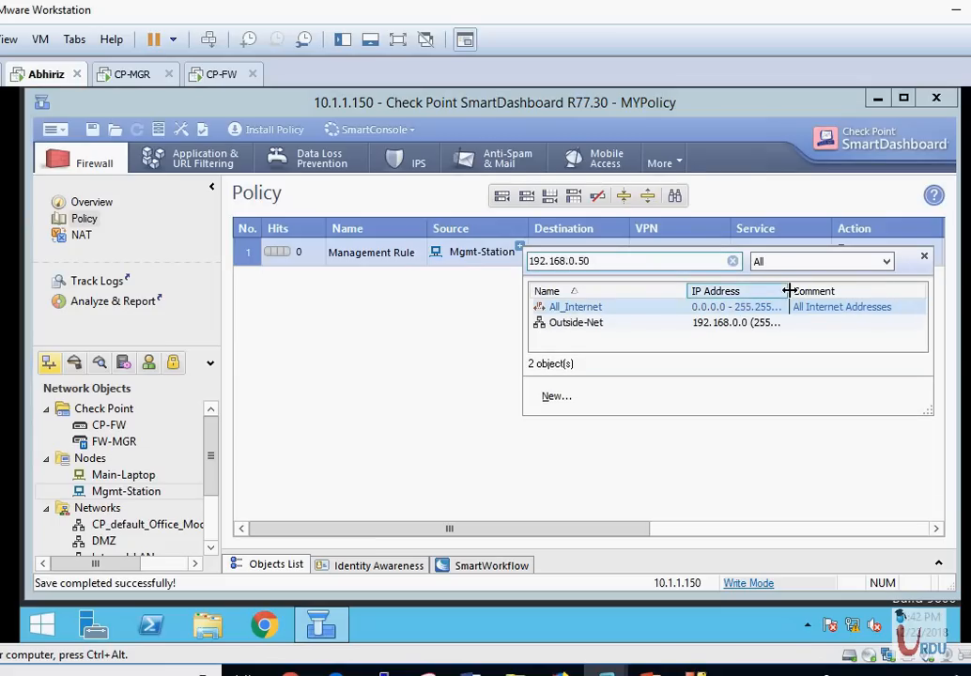
{"action": "left_click", "coordinate": [556, 398]}
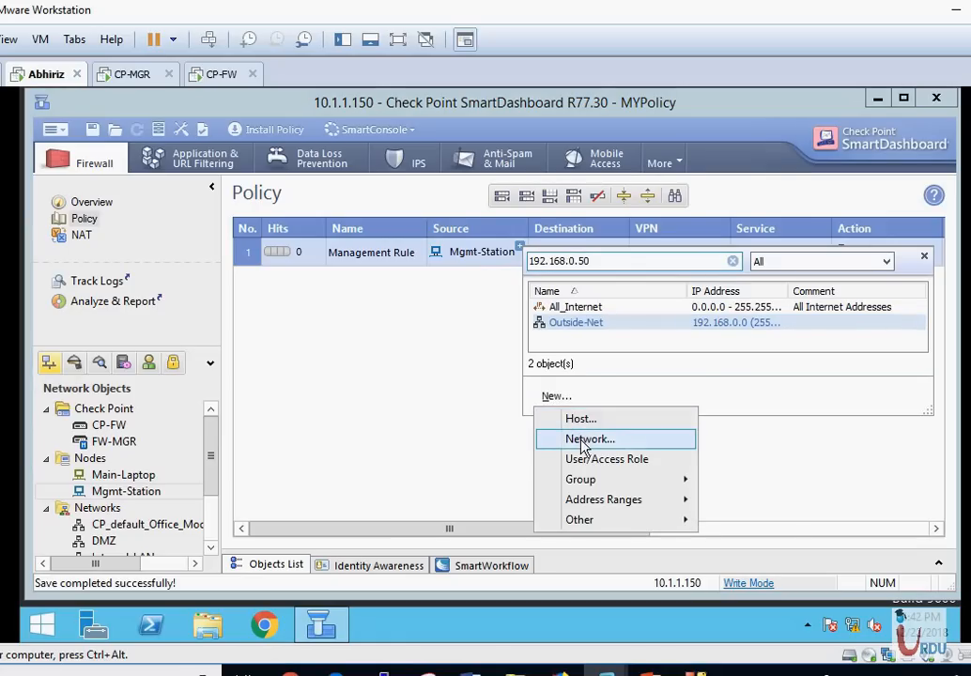
{"action": "mouse_move", "coordinate": [595, 480]}
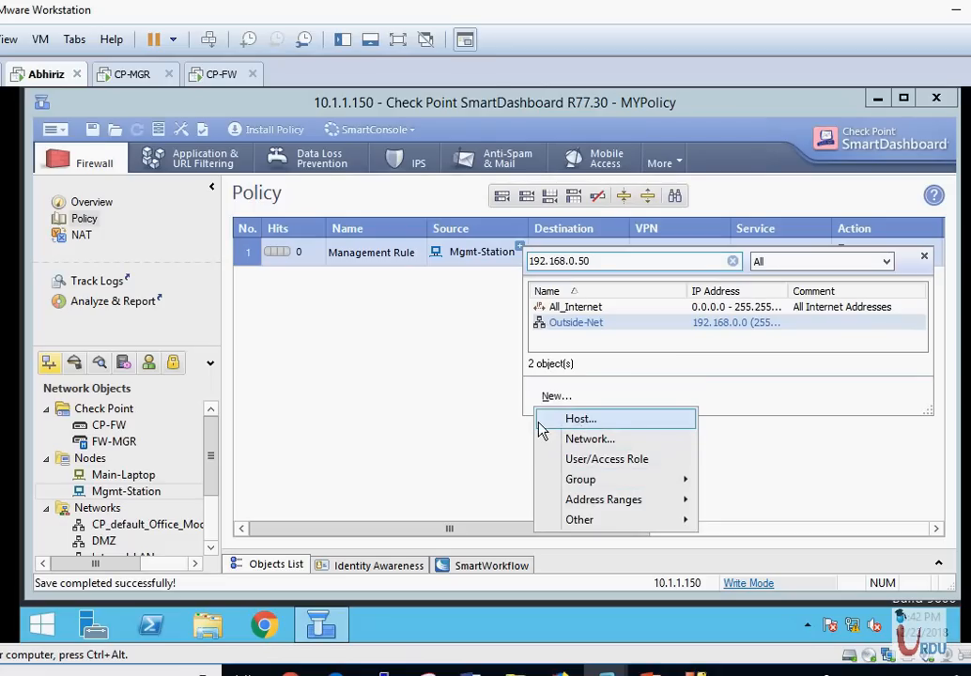
{"action": "left_click", "coordinate": [494, 425]}
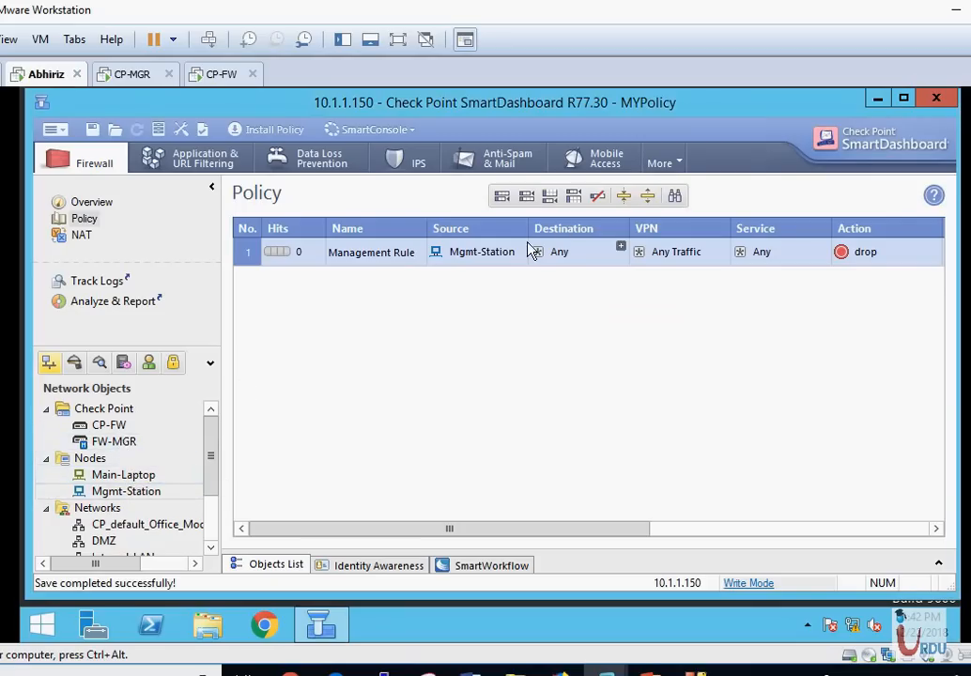
Add FW-MGR as a second source of the Management Rule.
{"action": "left_click", "coordinate": [114, 442]}
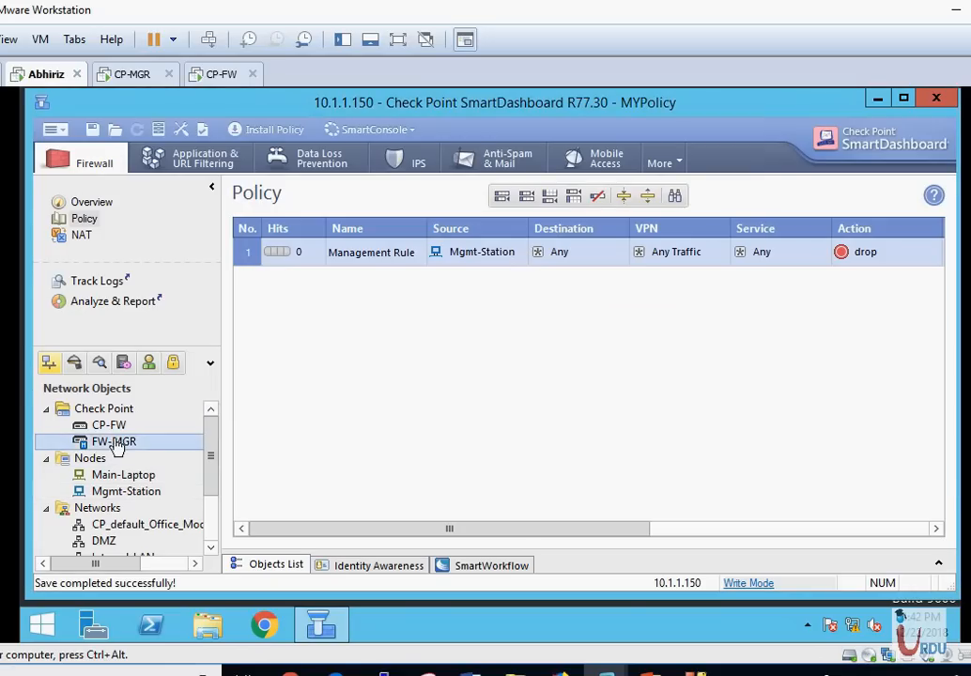
{"action": "left_click_drag", "start_coordinate": [115, 445], "coordinate": [482, 263]}
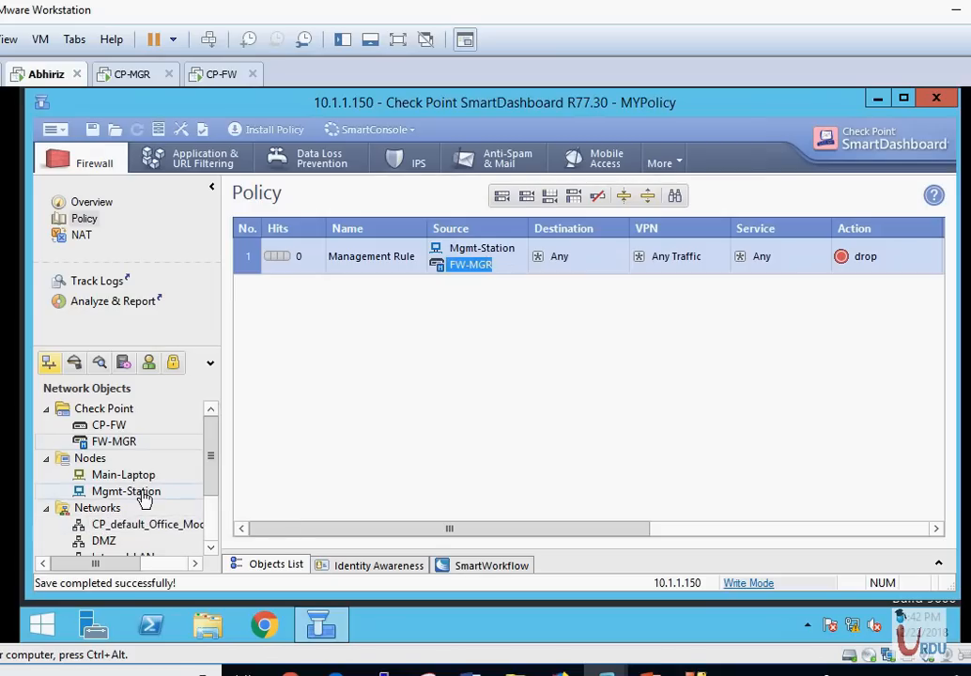
Add Main-Laptop as a third source of the Management Rule and set the rule's destination to CP-FW.
{"action": "left_click_drag", "start_coordinate": [124, 478], "coordinate": [489, 268]}
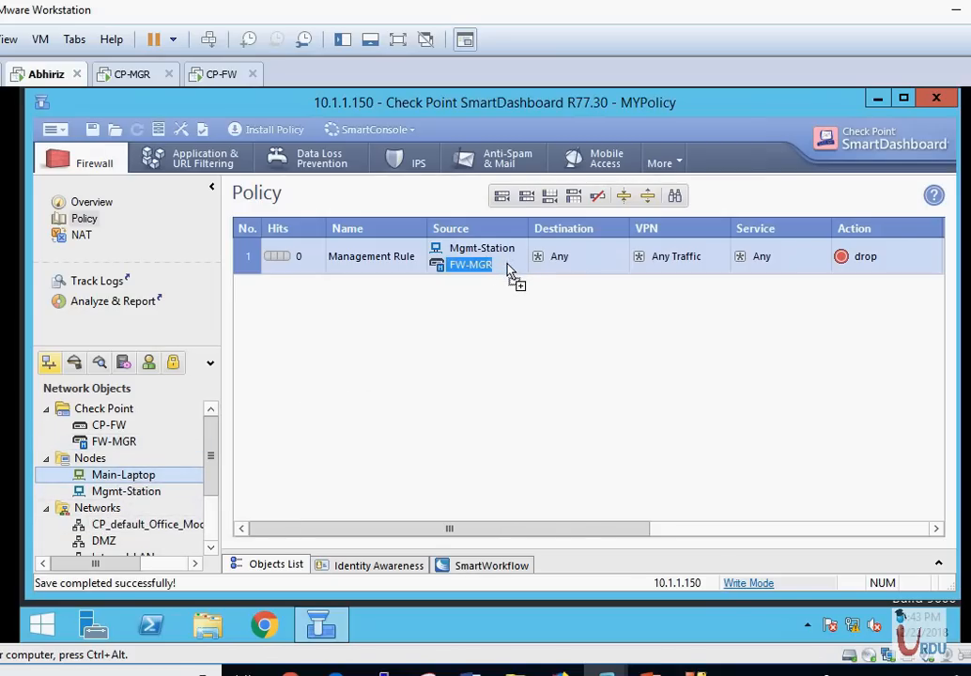
{"action": "mouse_move", "coordinate": [508, 270]}
{"action": "left_mouse_down"}
{"action": "mouse_move", "coordinate": [514, 278]}
{"action": "mouse_move", "coordinate": [507, 267]}
{"action": "left_mouse_up"}
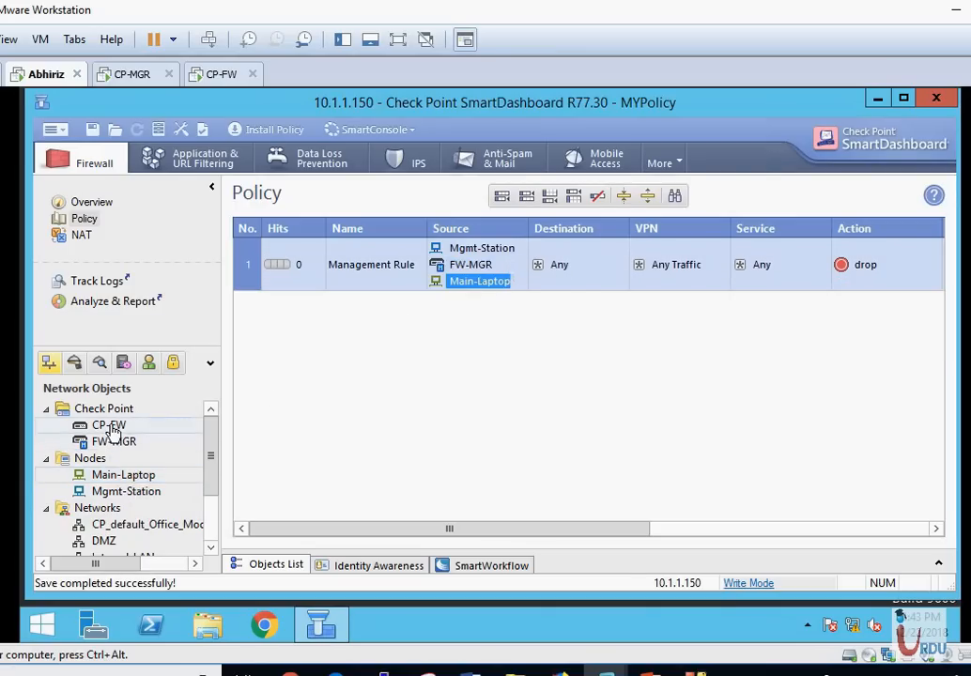
{"action": "left_click_drag", "start_coordinate": [111, 430], "coordinate": [575, 267]}
Add the ssh and https services to the Management Rule, searching the service objects for each name.
{"action": "mouse_move", "coordinate": [769, 266]}
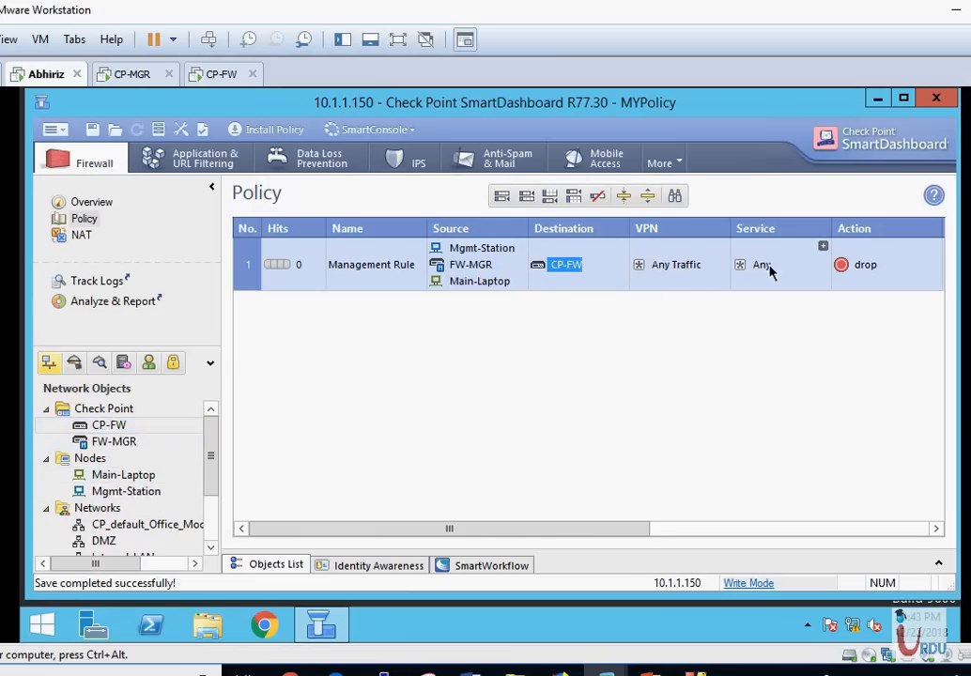
{"action": "left_click", "coordinate": [823, 246]}
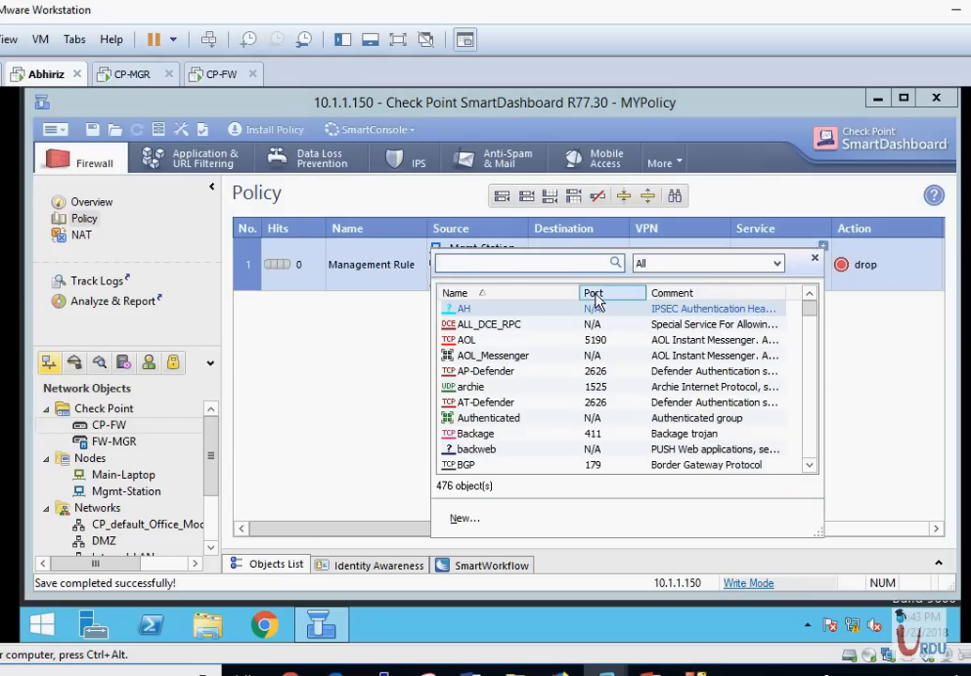
{"action": "type", "text": "ssh"}
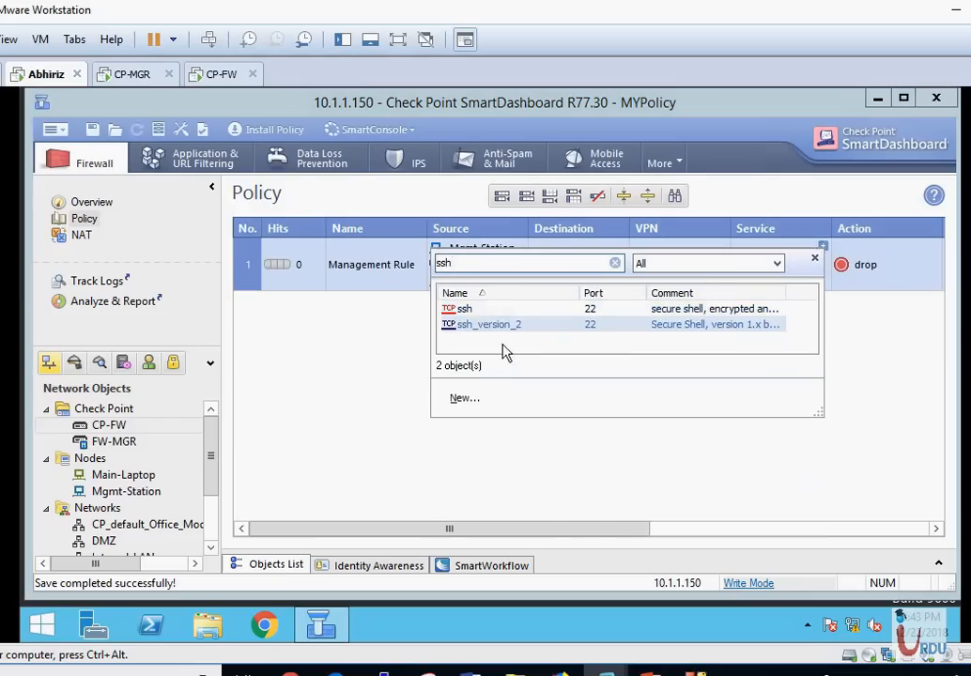
{"action": "left_click", "coordinate": [467, 316]}
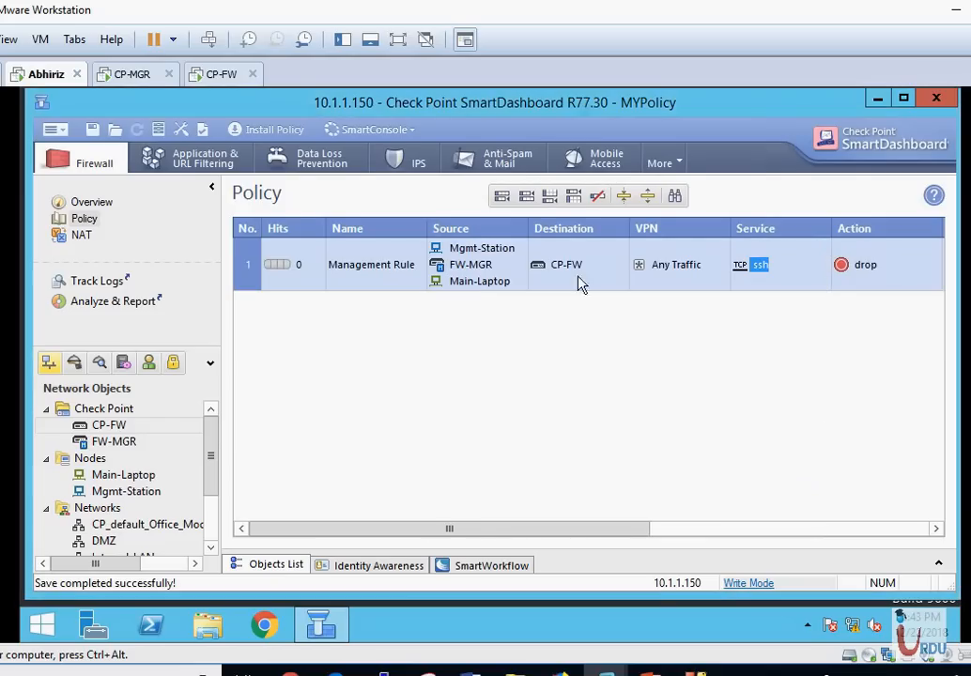
{"action": "left_click", "coordinate": [823, 247]}
{"action": "type", "text": "h"}
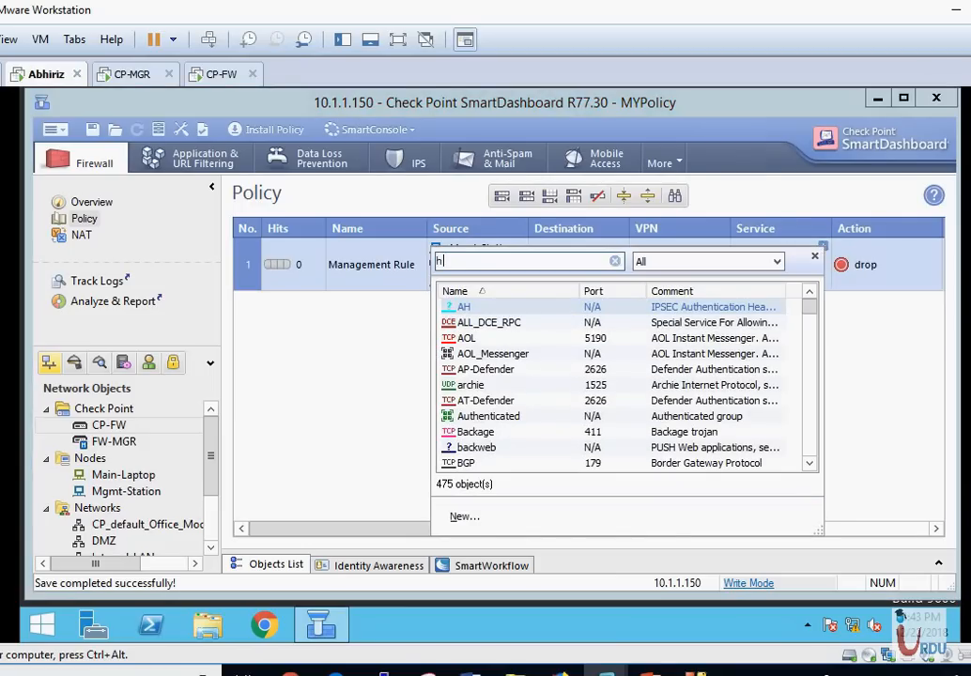
{"action": "type", "text": "ttps"}
{"action": "left_click", "coordinate": [457, 340]}
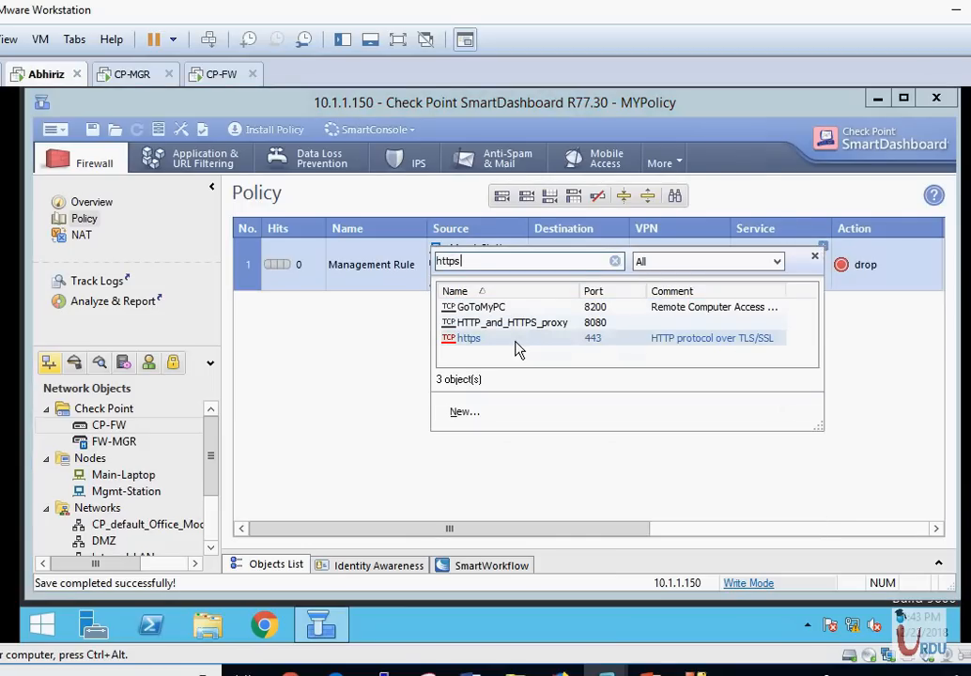
{"action": "double_click", "coordinate": [457, 340]}
Set the Management Rule's action to accept and its tracking to Log.
{"action": "right_click", "coordinate": [871, 273]}
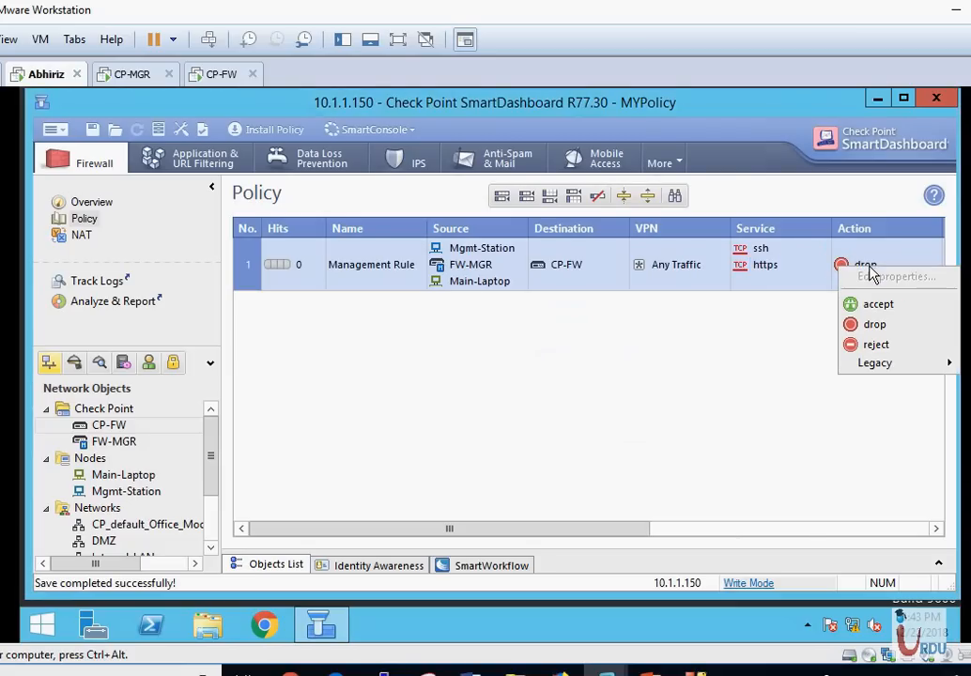
{"action": "left_click", "coordinate": [878, 305]}
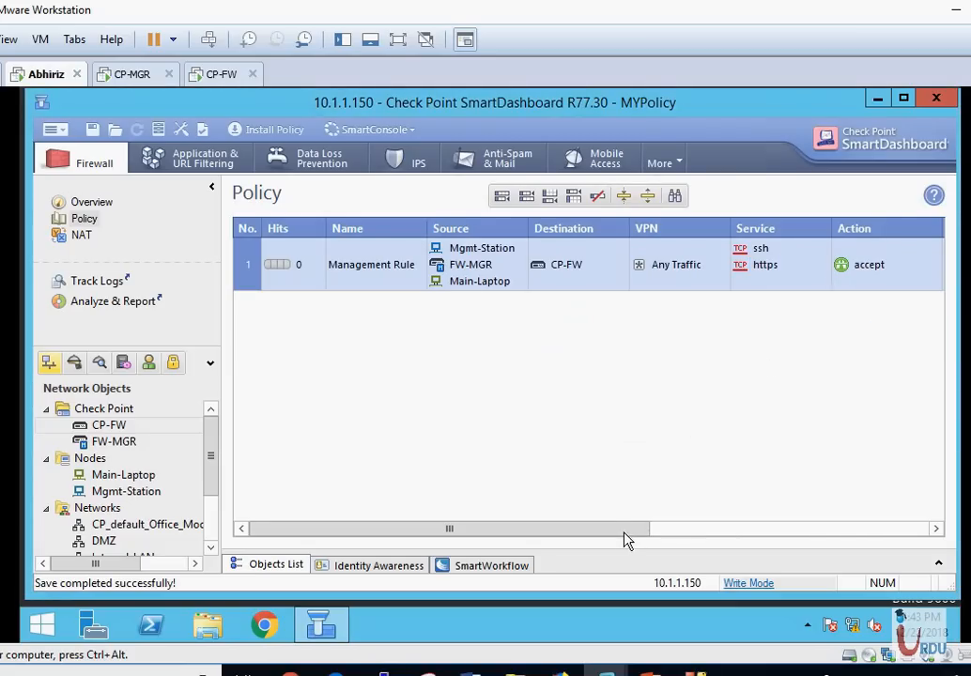
{"action": "left_click_drag", "start_coordinate": [624, 532], "coordinate": [760, 526]}
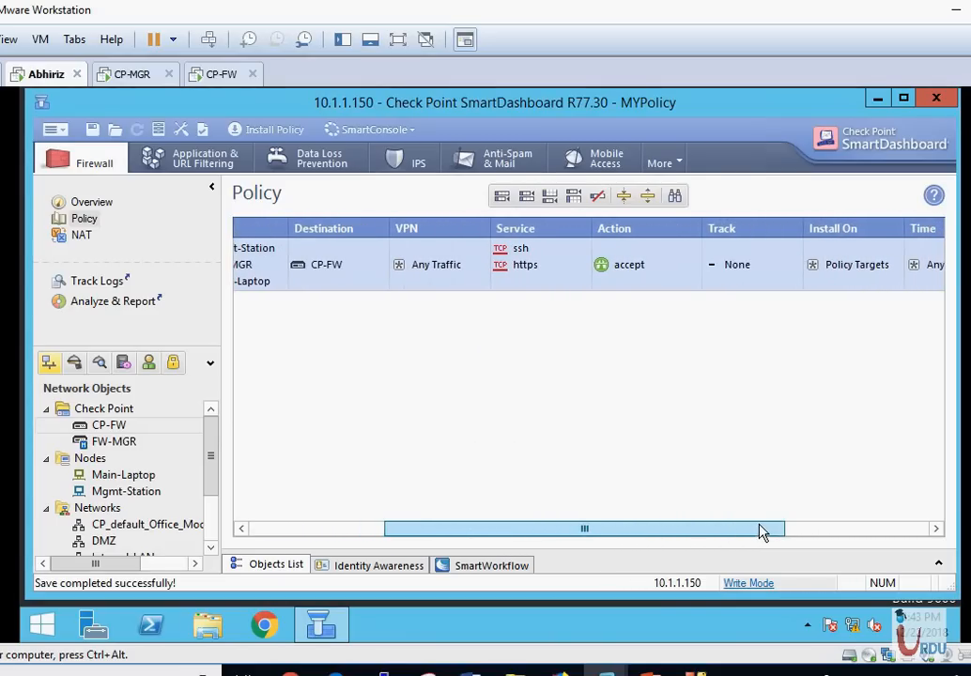
{"action": "right_click", "coordinate": [733, 269]}
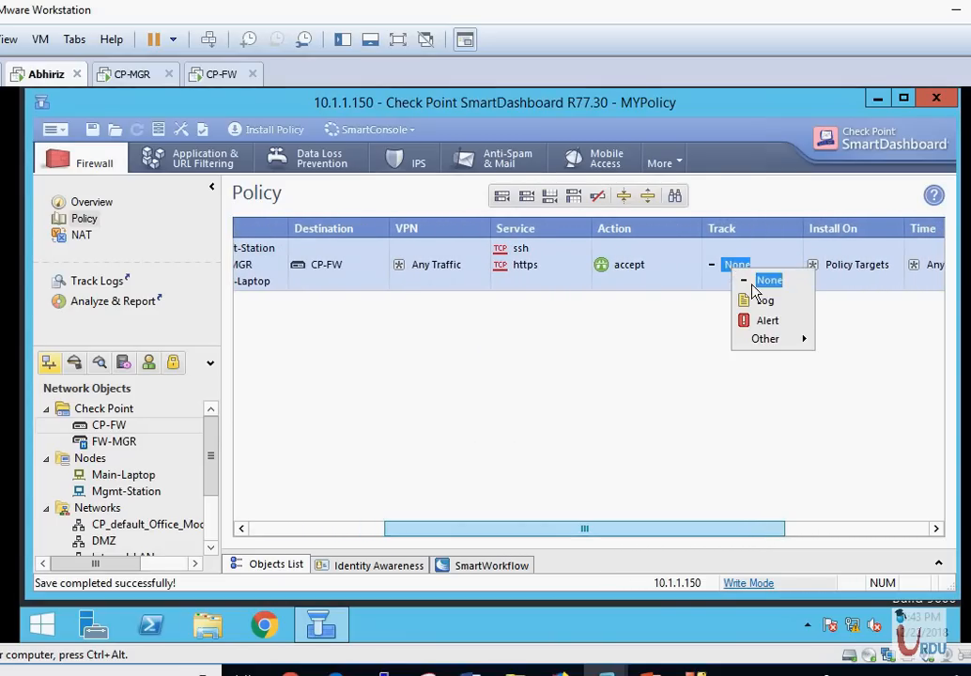
{"action": "left_click", "coordinate": [721, 263]}
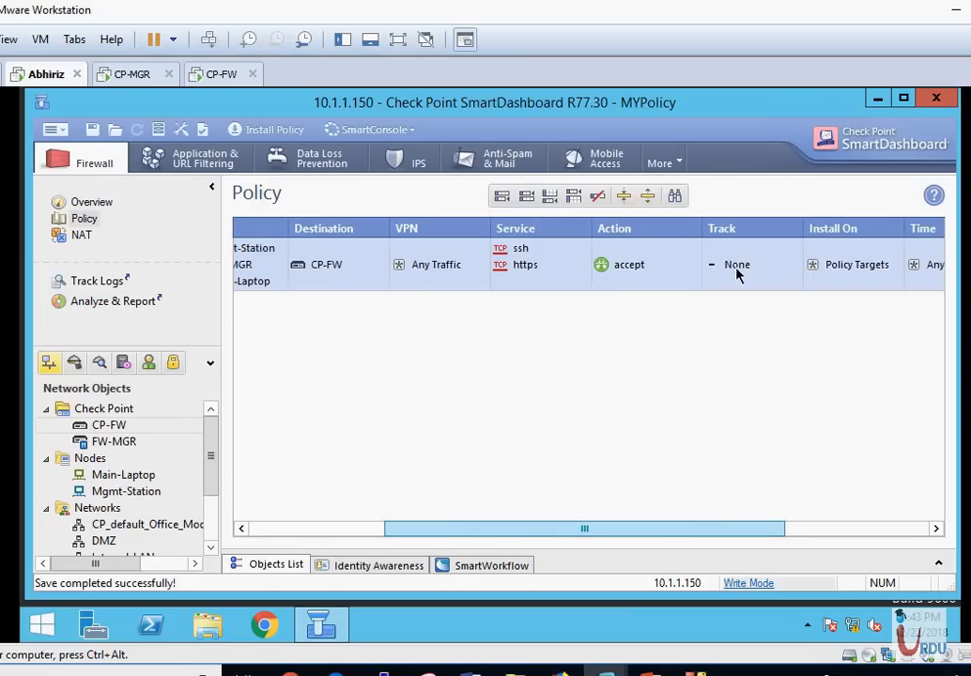
{"action": "right_click", "coordinate": [738, 272]}
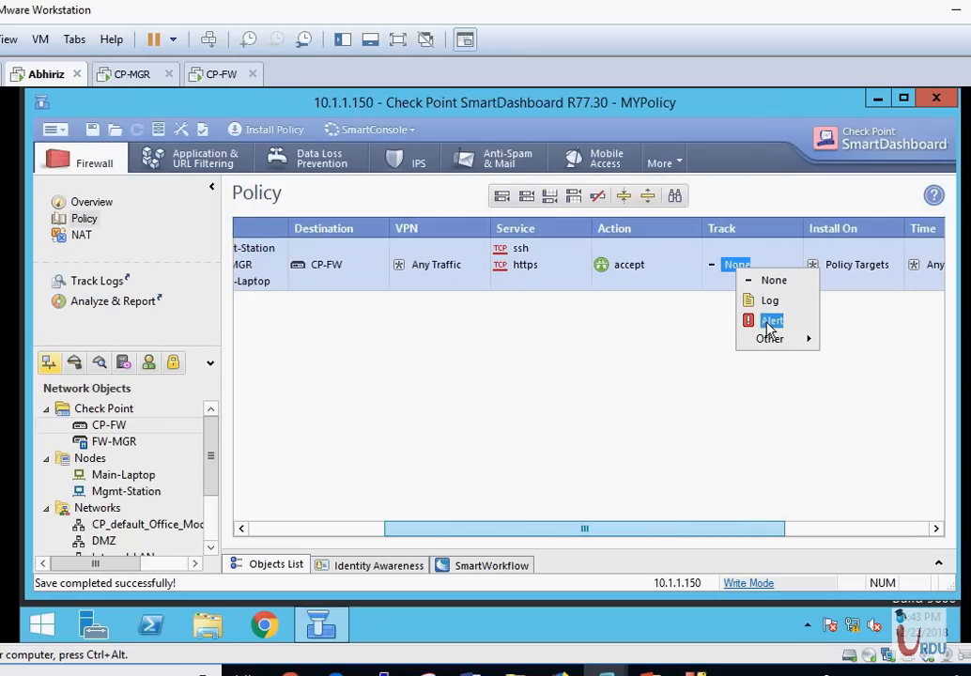
{"action": "mouse_move", "coordinate": [778, 350]}
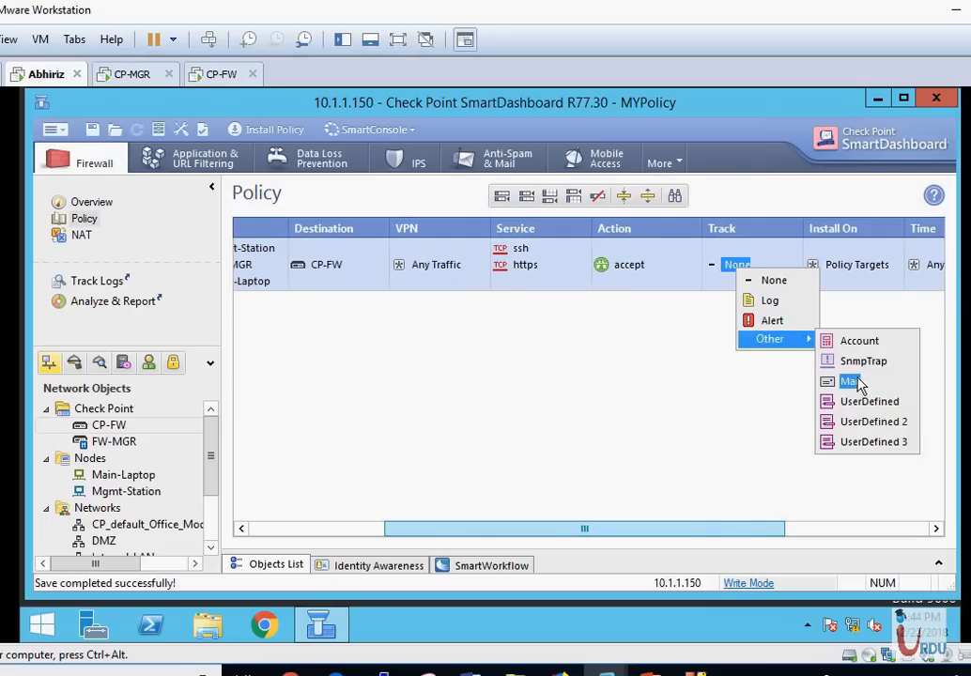
{"action": "left_click", "coordinate": [764, 303]}
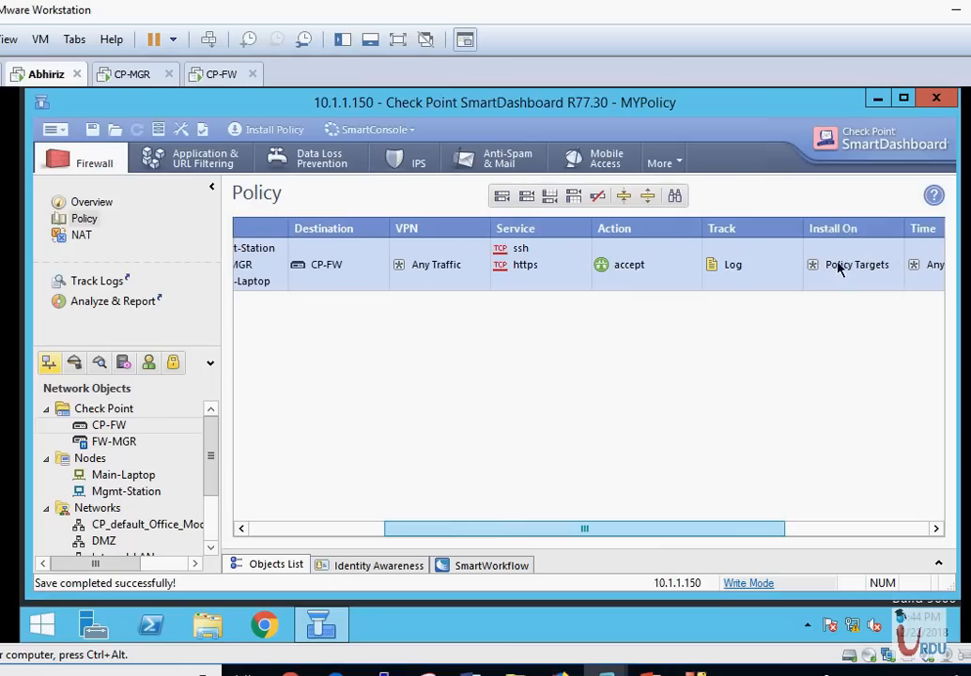
Set the Management Rule to be installed on Gateways.
{"action": "left_click", "coordinate": [813, 267]}
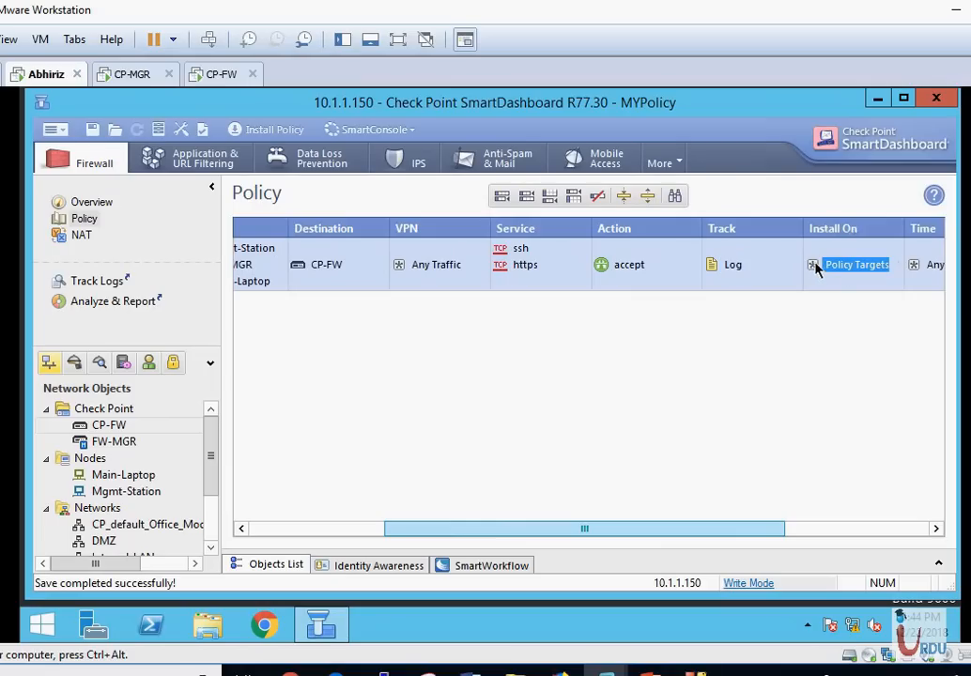
{"action": "right_click", "coordinate": [827, 270]}
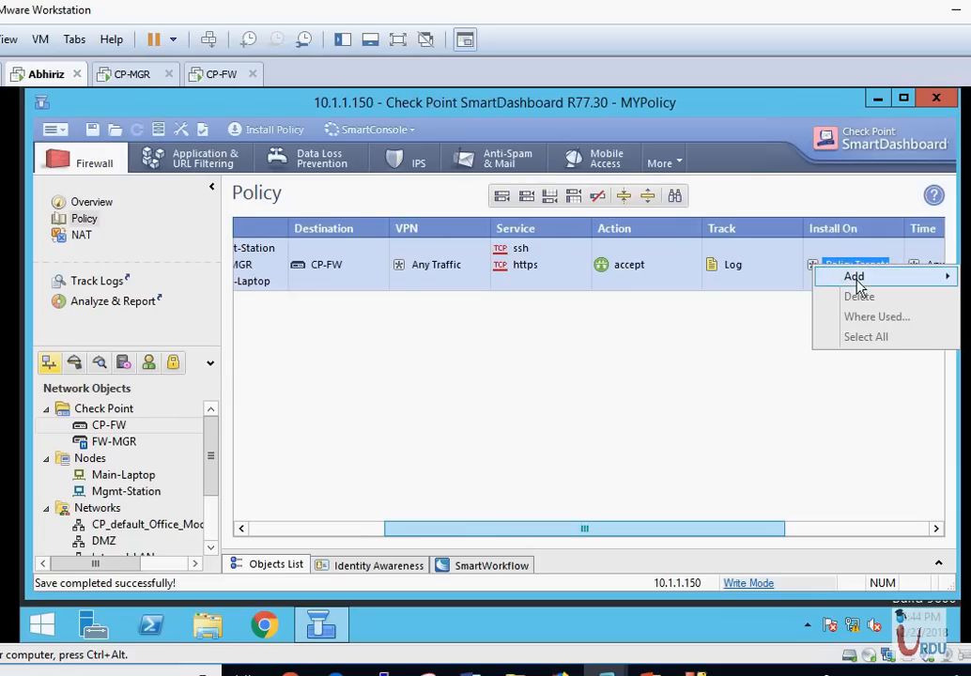
{"action": "mouse_move", "coordinate": [862, 287]}
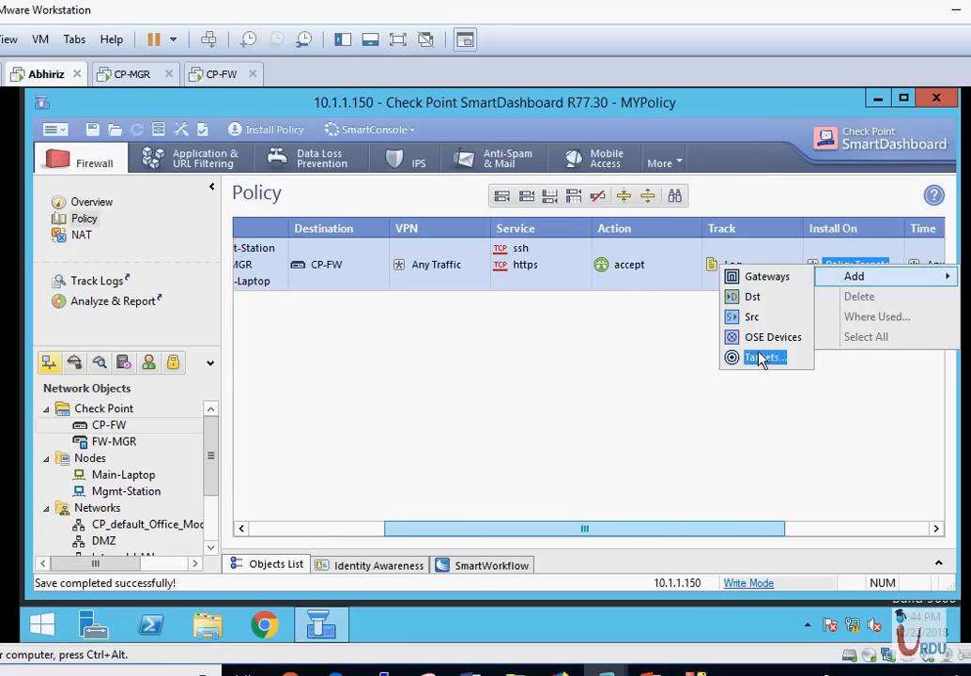
{"action": "left_click", "coordinate": [765, 277]}
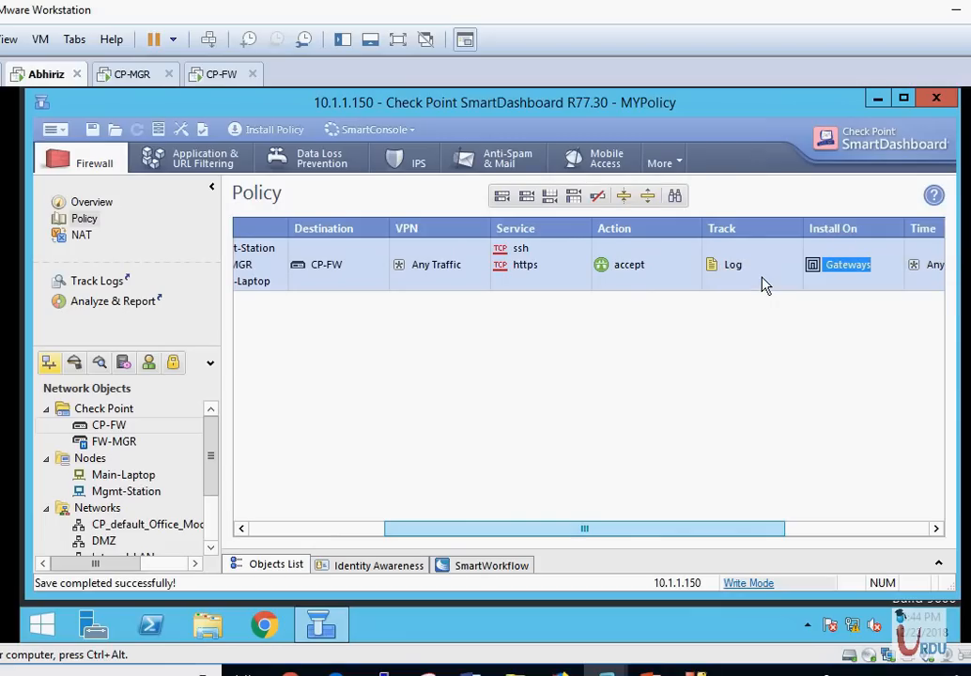
Add the CP-FW target to the Management Rule's installation targets and delete the Gateways entry.
{"action": "right_click", "coordinate": [855, 272]}
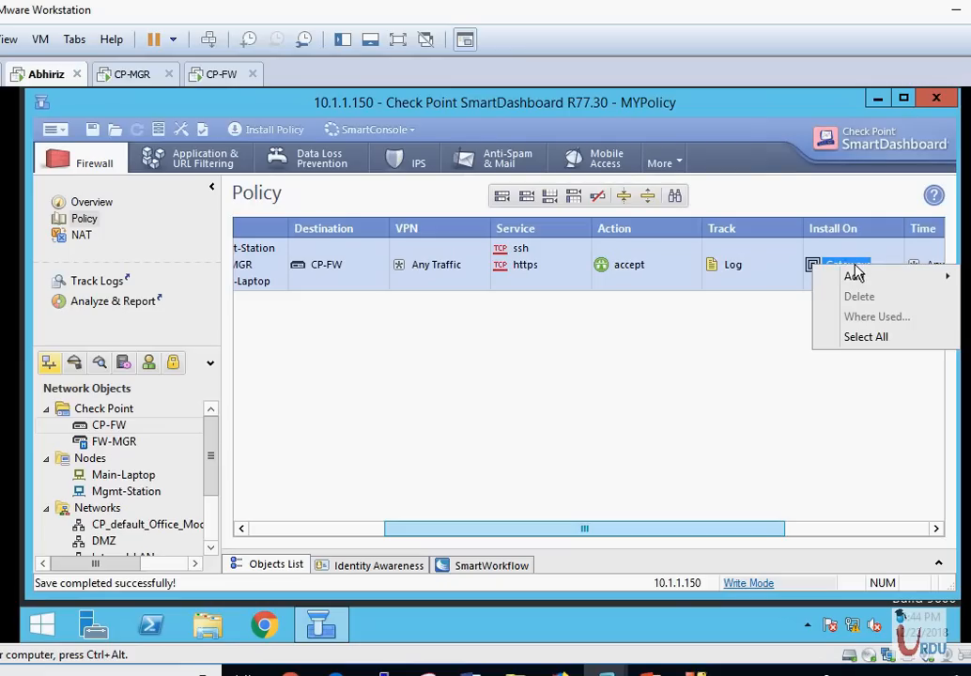
{"action": "mouse_move", "coordinate": [873, 279]}
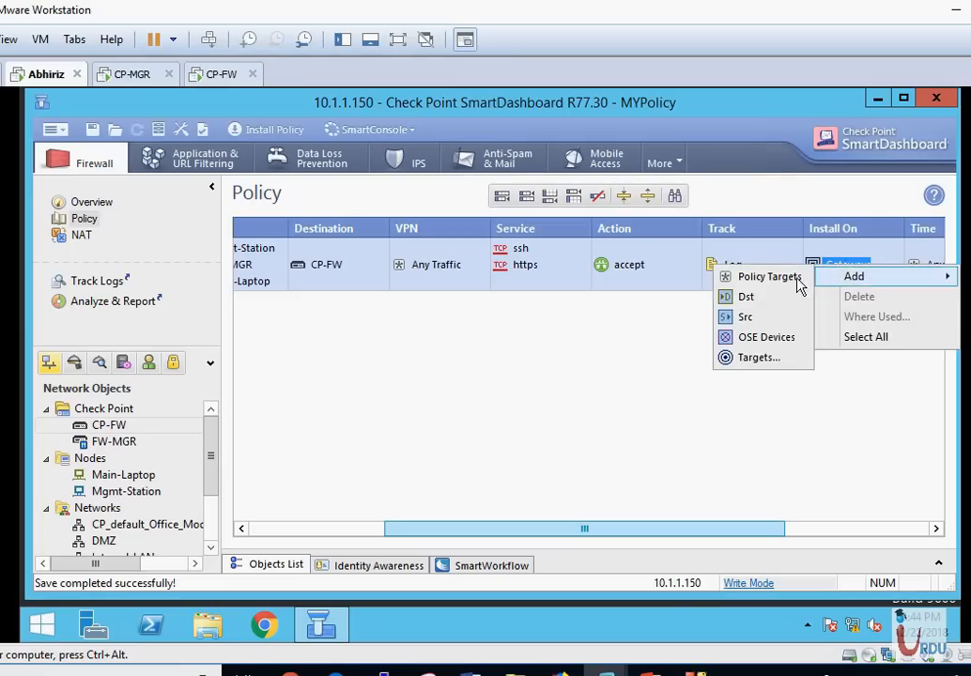
{"action": "left_click", "coordinate": [757, 360]}
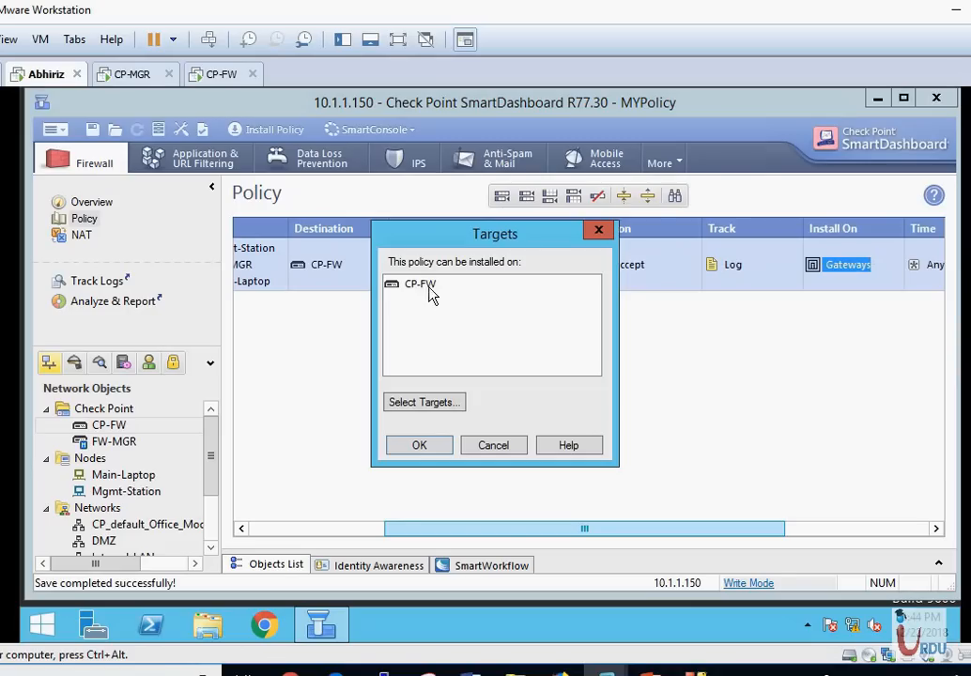
{"action": "left_click", "coordinate": [427, 446]}
{"action": "left_click_drag", "start_coordinate": [583, 528], "coordinate": [711, 534]}
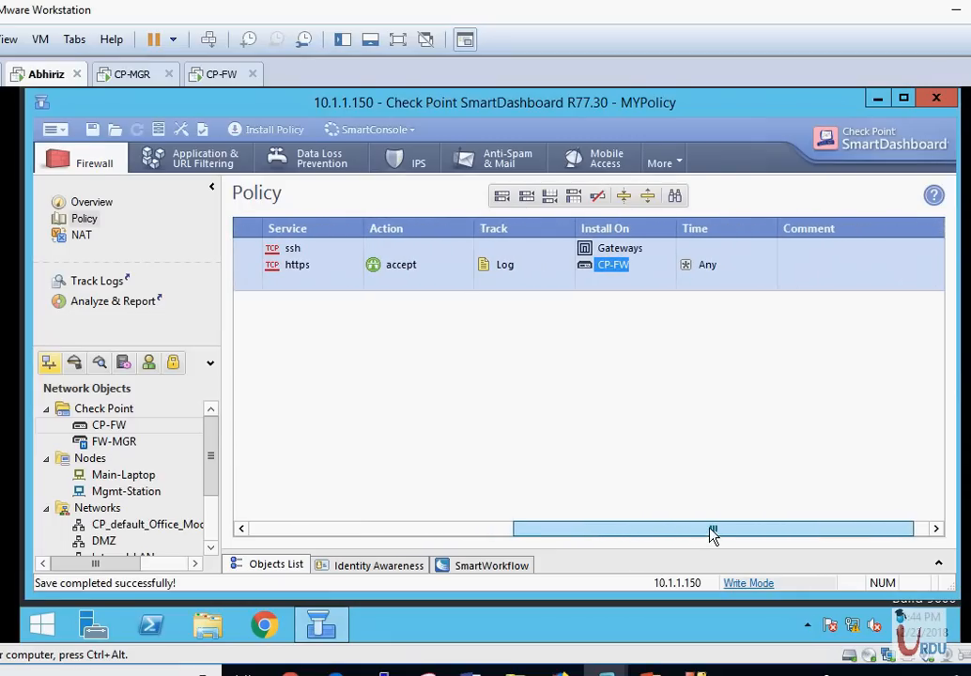
{"action": "right_click", "coordinate": [620, 254]}
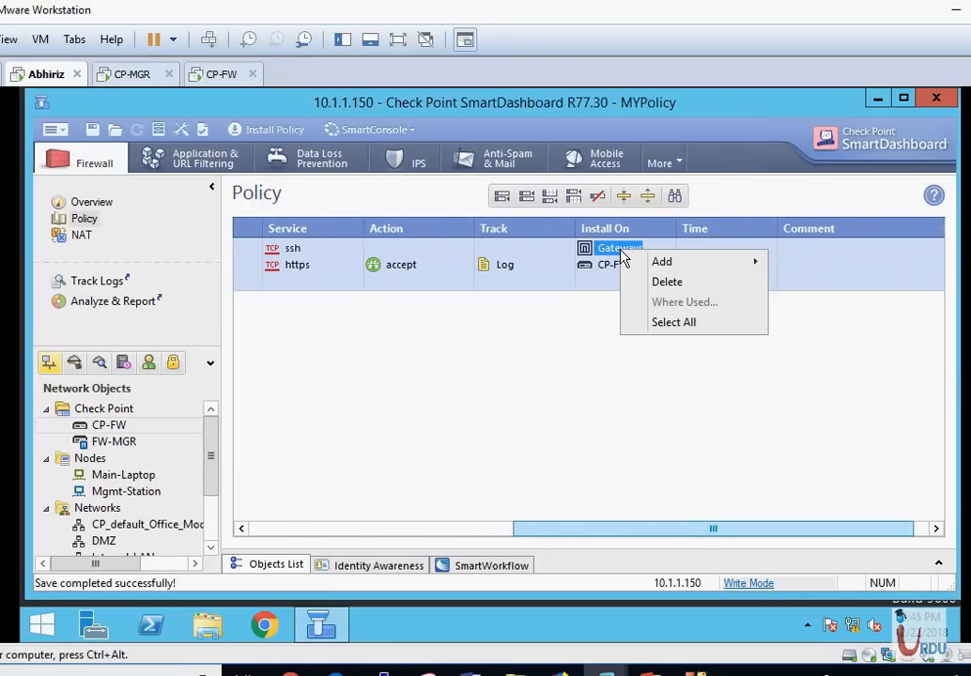
{"action": "left_click", "coordinate": [668, 282]}
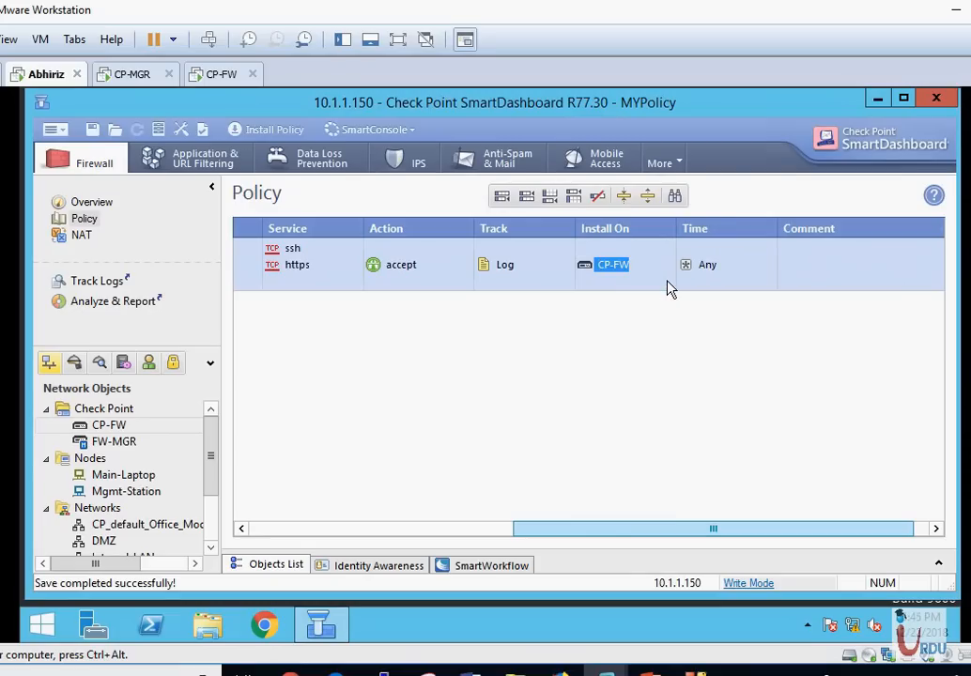
Give the Management Rule the comment "To access firewalll.".
{"action": "double_click", "coordinate": [813, 268]}
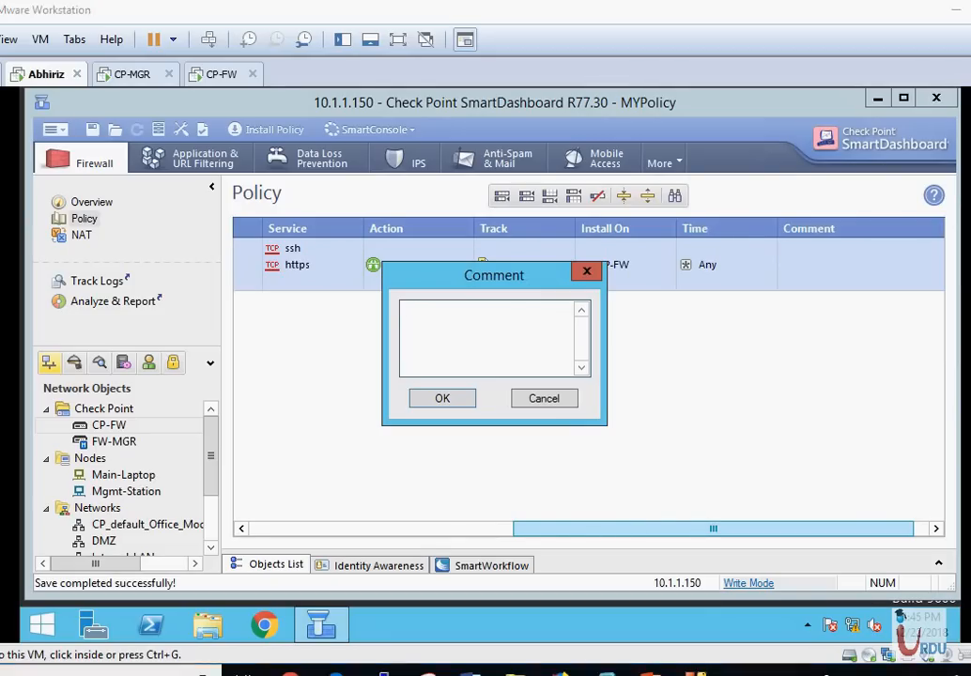
{"action": "left_click", "coordinate": [497, 333]}
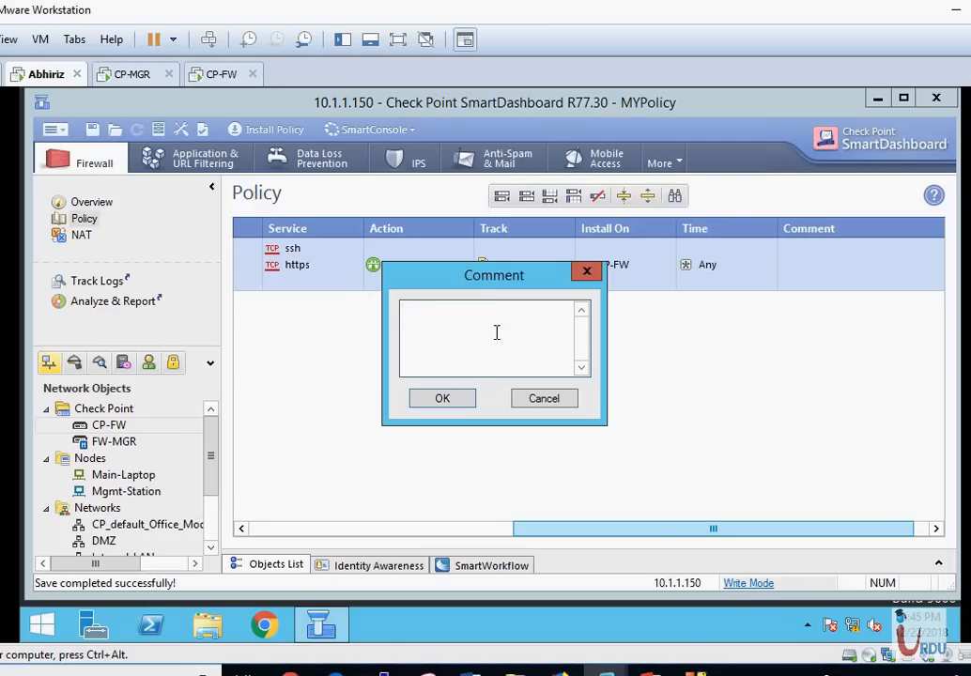
{"action": "type", "text": "To access firewall."}
{"action": "left_click", "coordinate": [457, 401]}
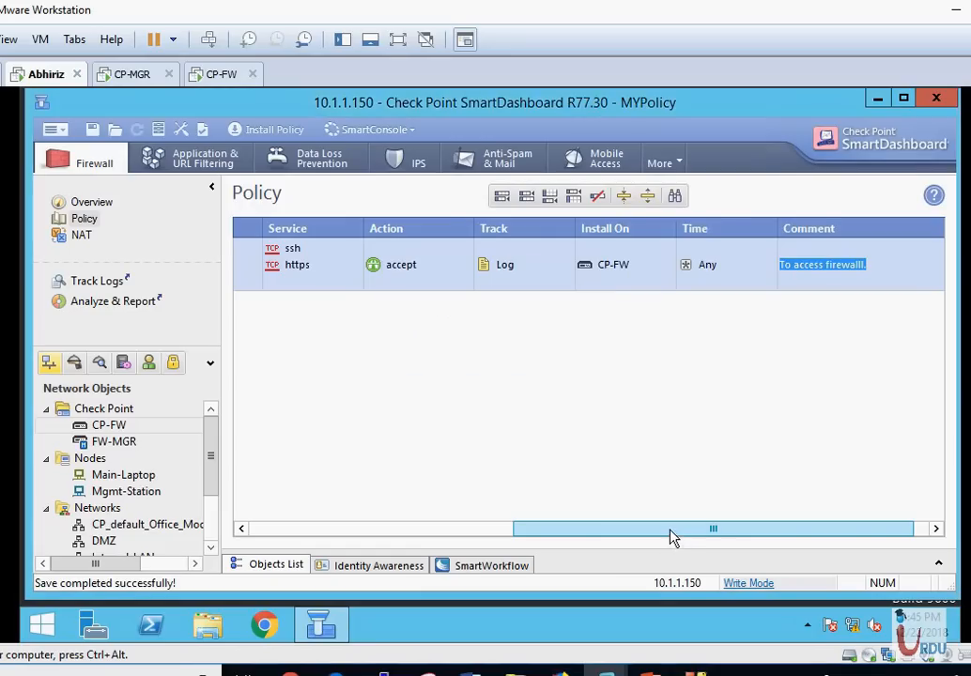
Add a rule named Stealth Rule below the Management Rule, with CP-FW as its destination.
{"action": "left_click_drag", "start_coordinate": [673, 539], "coordinate": [374, 536]}
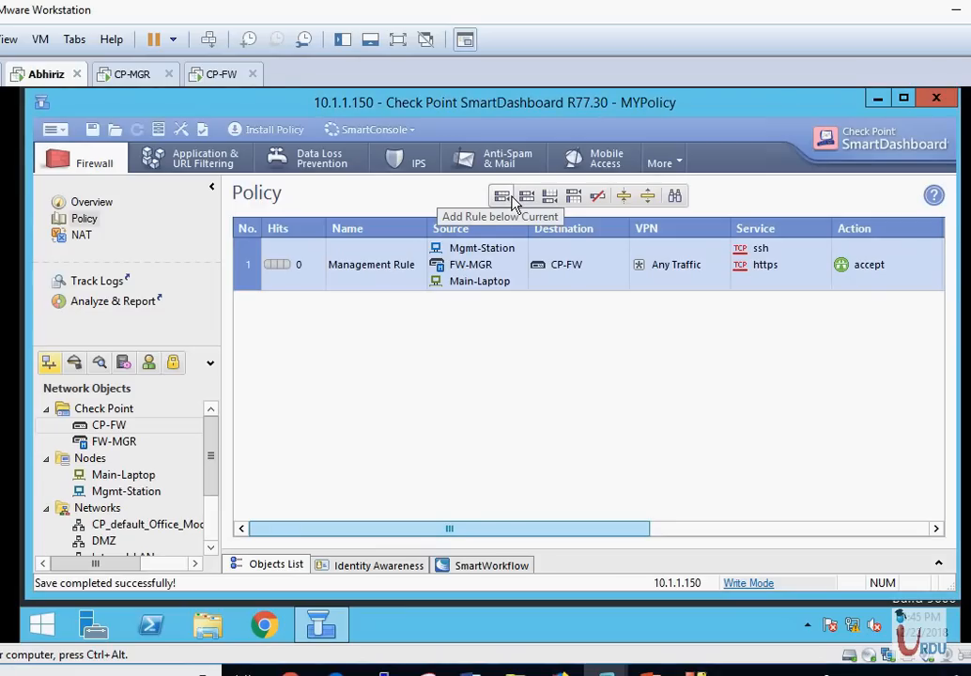
{"action": "right_click", "coordinate": [242, 278]}
{"action": "mouse_move", "coordinate": [430, 287]}
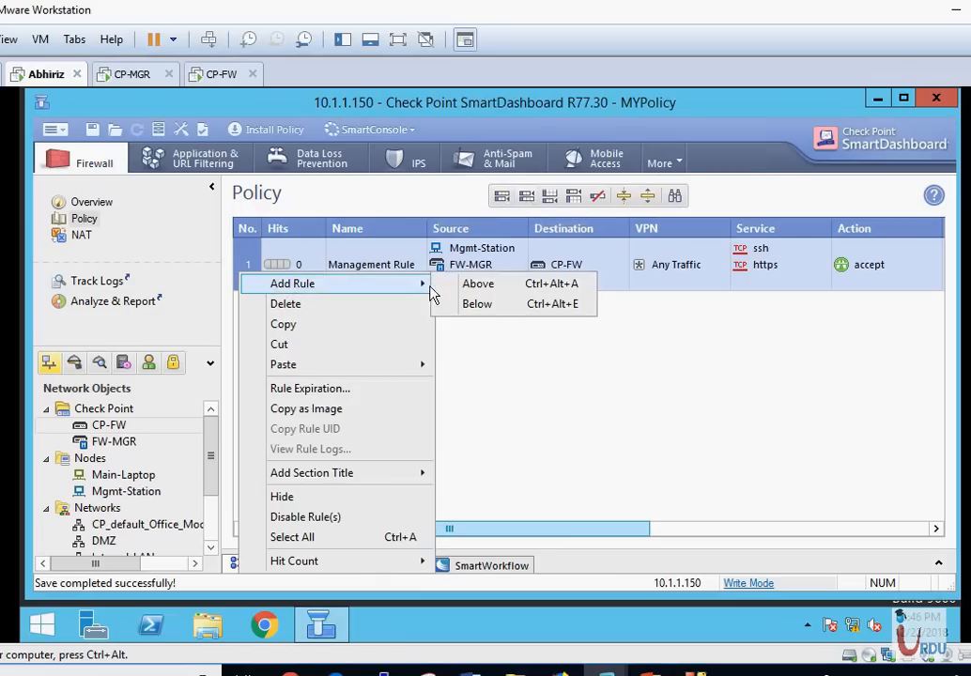
{"action": "left_click", "coordinate": [492, 305]}
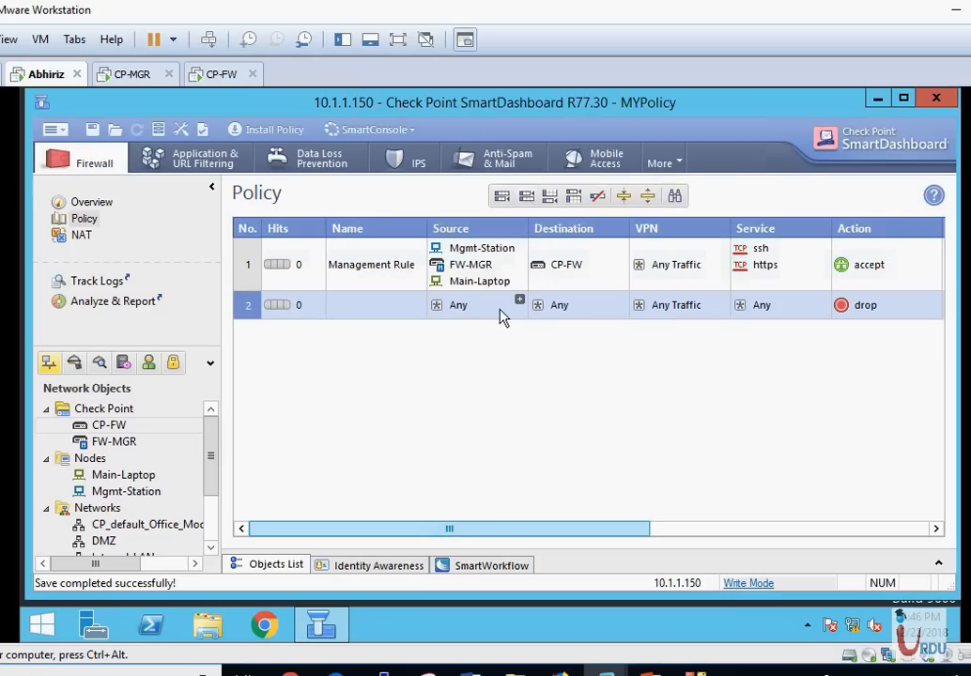
{"action": "double_click", "coordinate": [385, 319]}
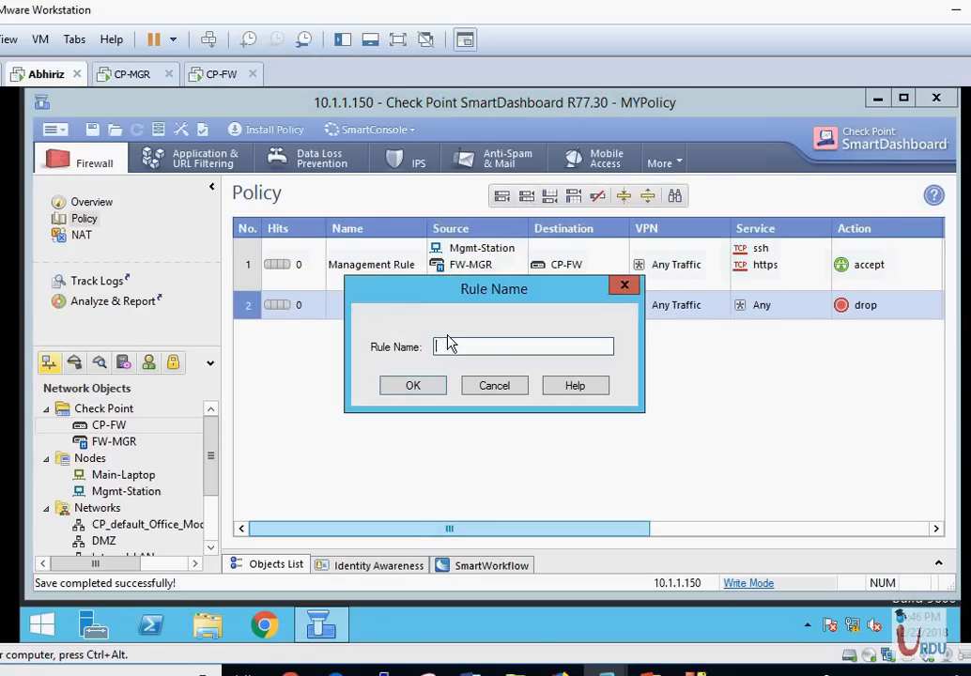
{"action": "type", "text": "Stealth Rule"}
{"action": "left_click", "coordinate": [417, 389]}
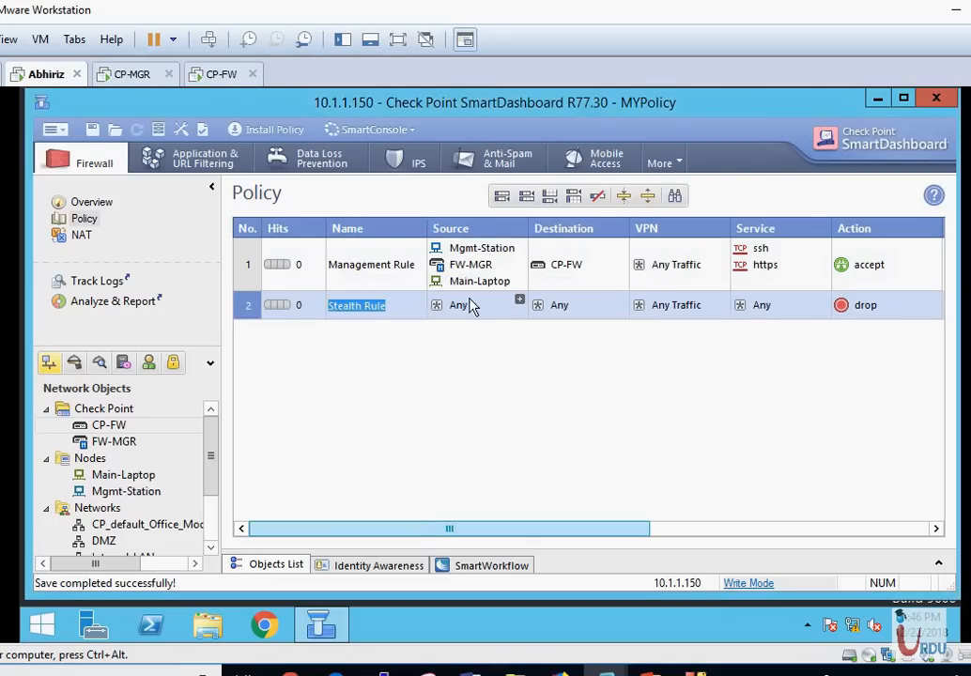
{"action": "left_click_drag", "start_coordinate": [580, 277], "coordinate": [575, 306]}
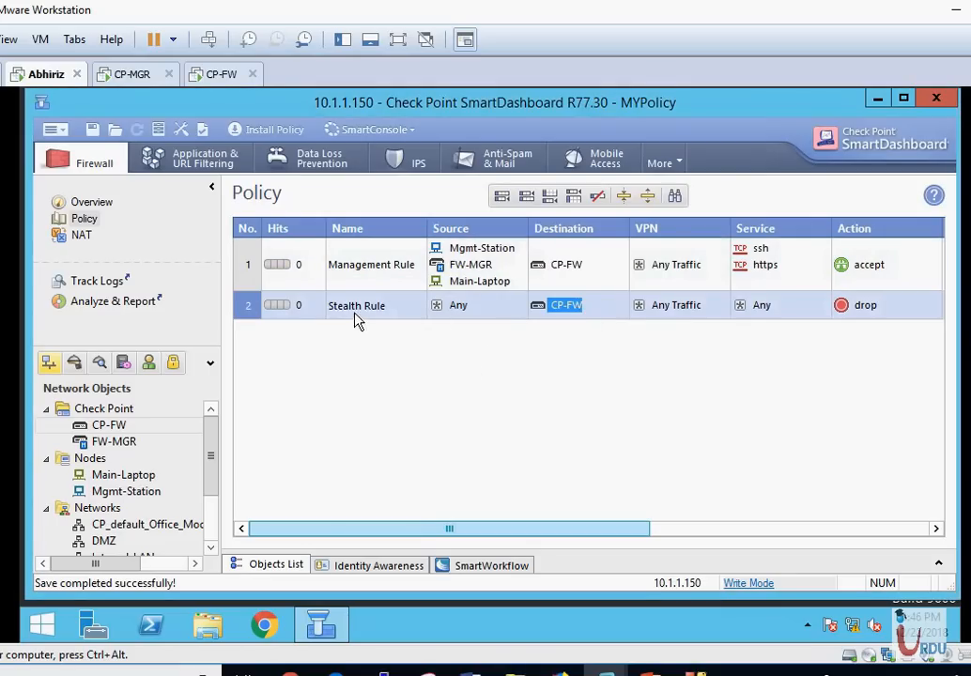
Copy the ssh and https services from the Management Rule to the Stealth Rule.
{"action": "left_click", "coordinate": [744, 266]}
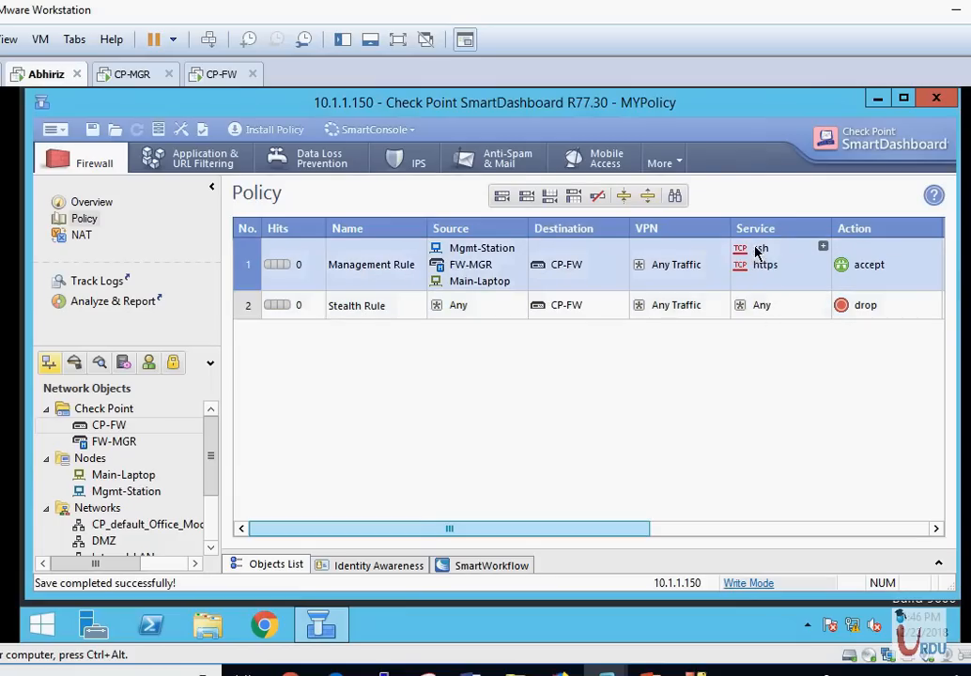
{"action": "left_click_drag", "start_coordinate": [757, 252], "coordinate": [783, 316]}
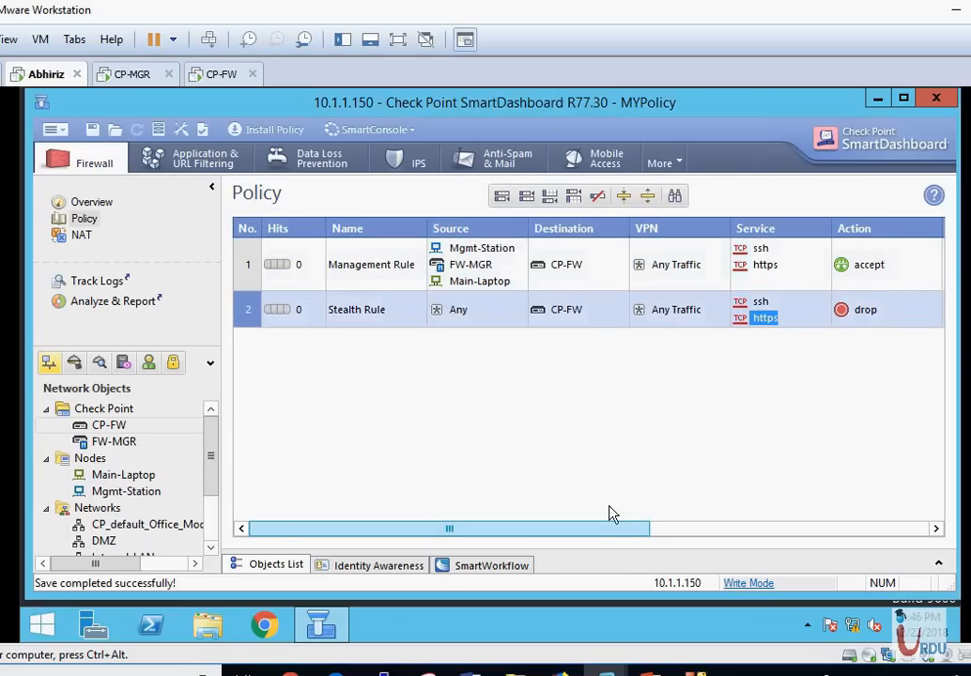
Set the Stealth Rule's tracking to Log and copy CP-FW from the Management Rule as its installation target.
{"action": "left_click_drag", "start_coordinate": [610, 533], "coordinate": [752, 534]}
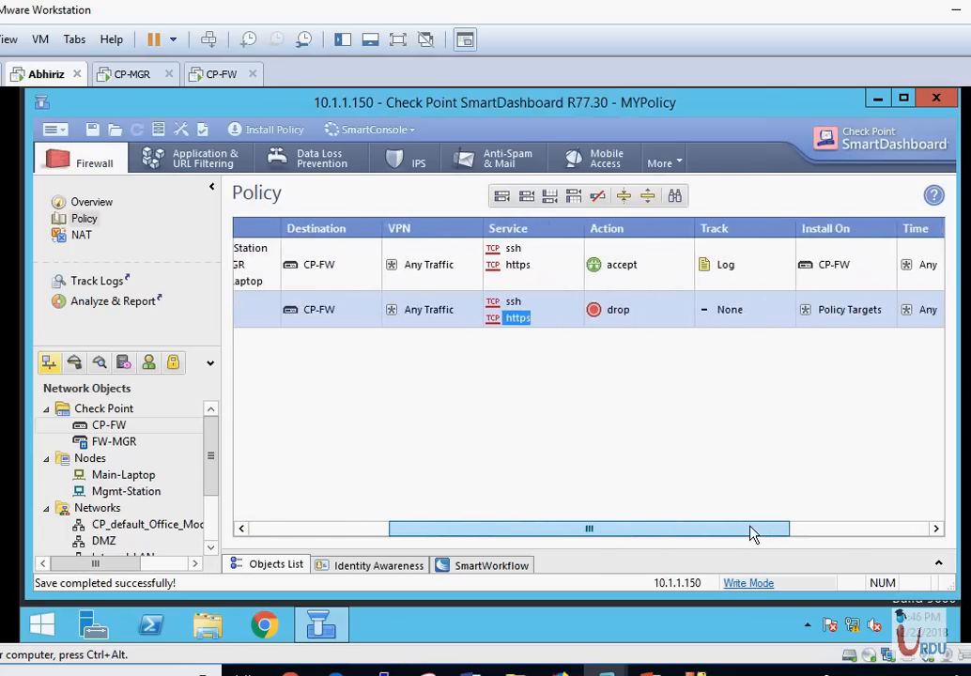
{"action": "left_click", "coordinate": [728, 314]}
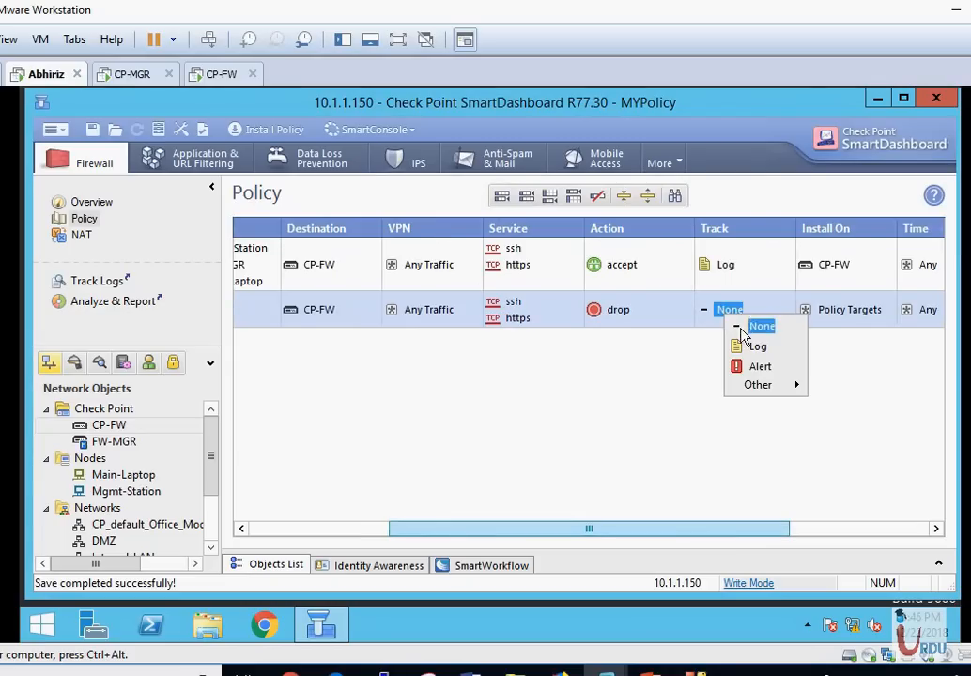
{"action": "left_click", "coordinate": [756, 349]}
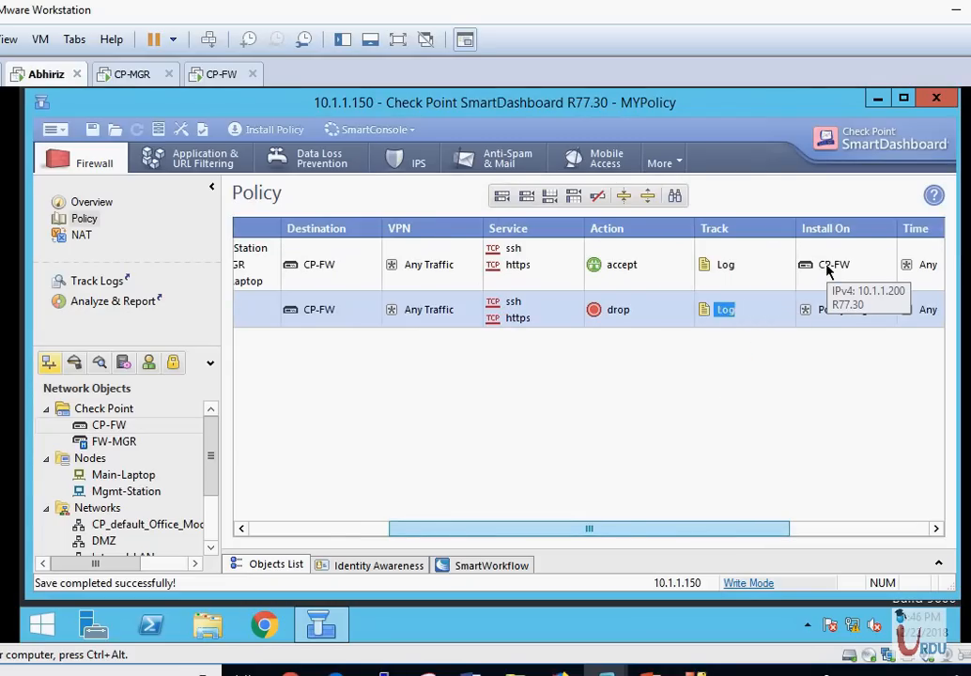
{"action": "left_click_drag", "start_coordinate": [828, 270], "coordinate": [848, 320]}
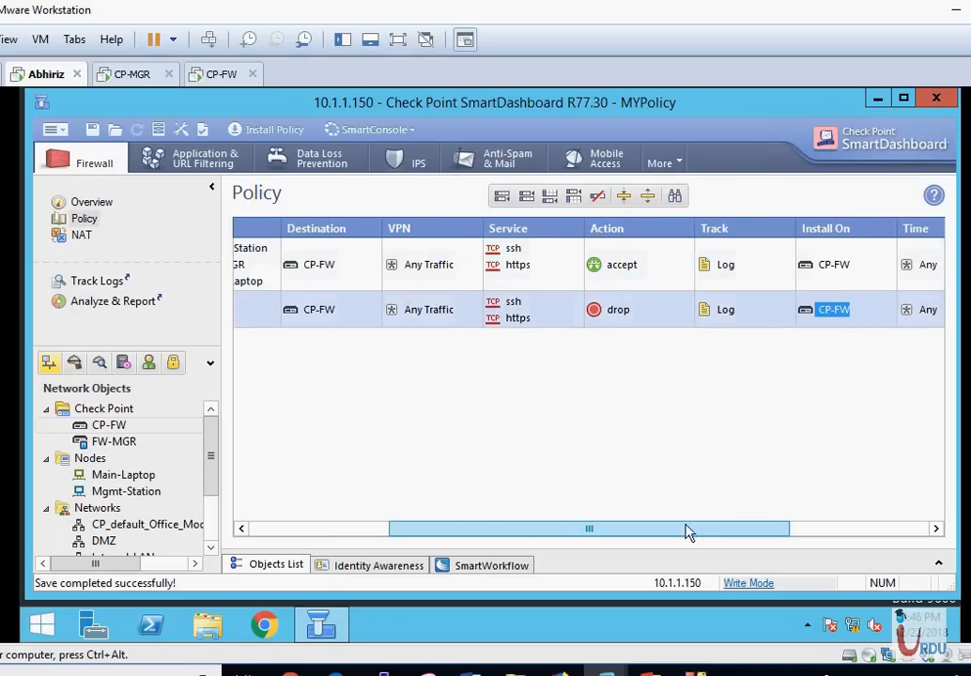
{"action": "left_click_drag", "start_coordinate": [686, 533], "coordinate": [531, 542]}
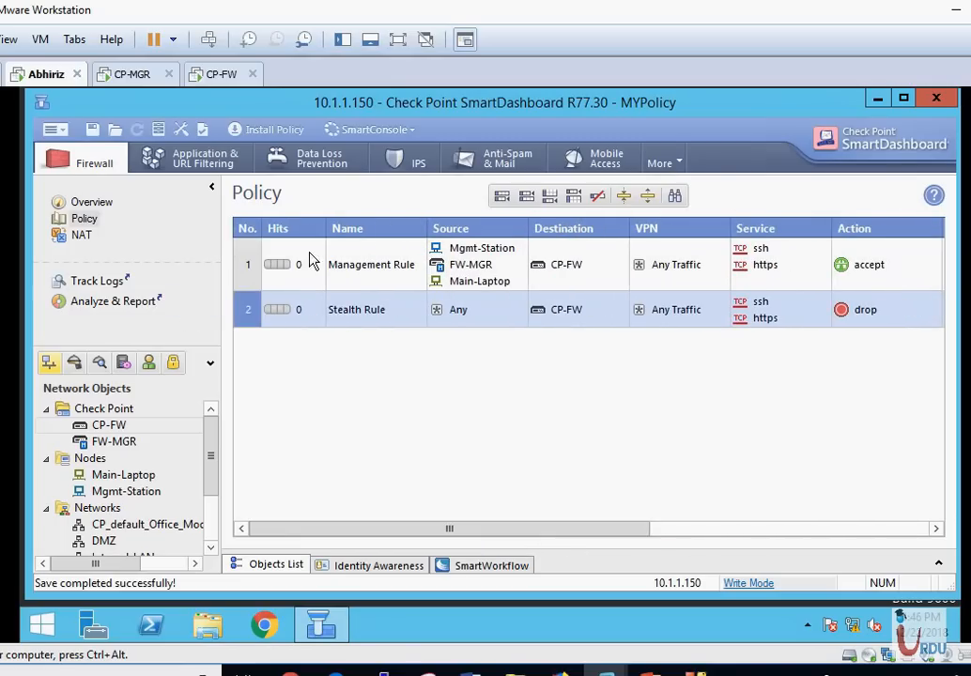
{"action": "mouse_move", "coordinate": [289, 282]}
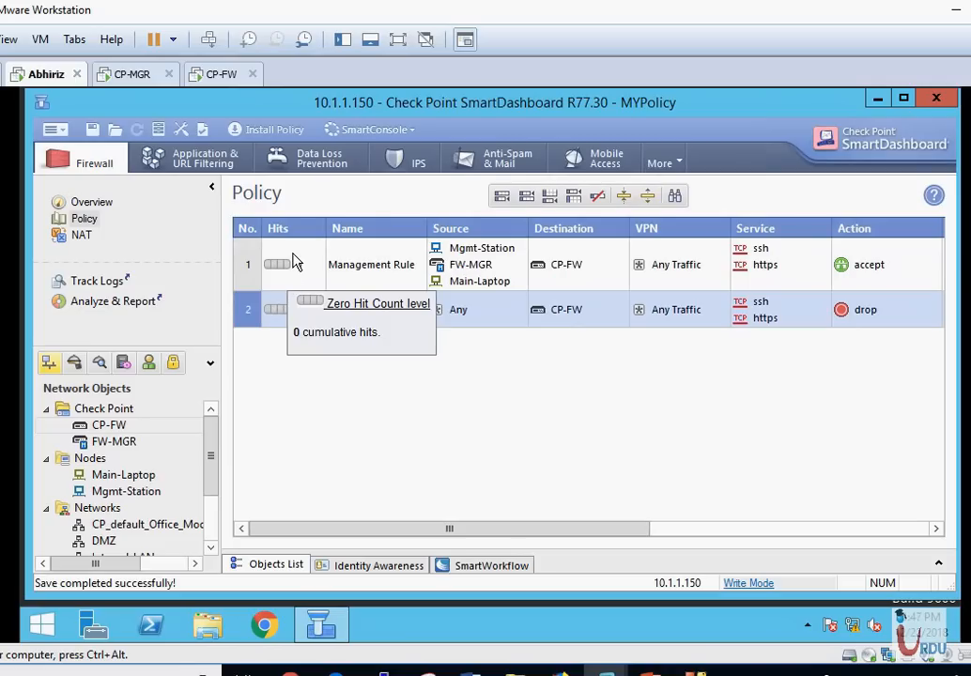
{"action": "right_click", "coordinate": [242, 315]}
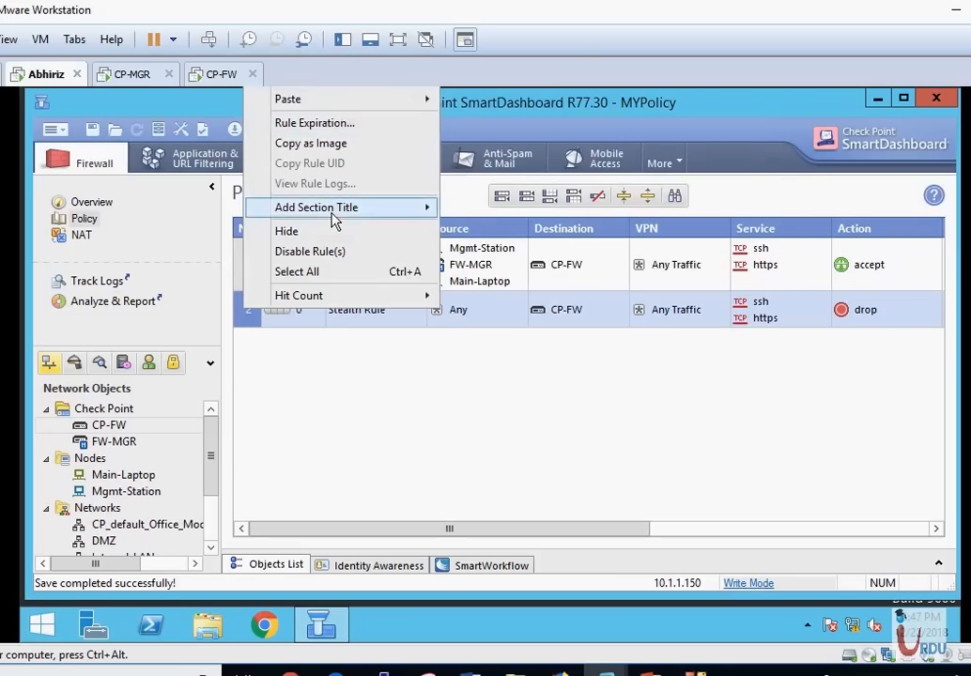
{"action": "left_click", "coordinate": [425, 370]}
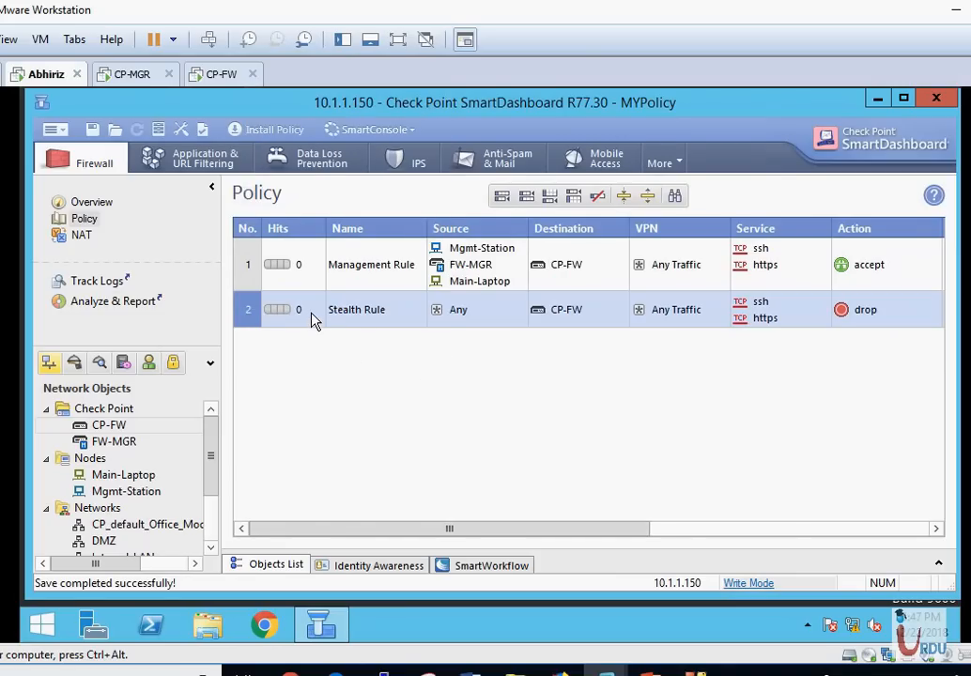
{"action": "right_click", "coordinate": [250, 315]}
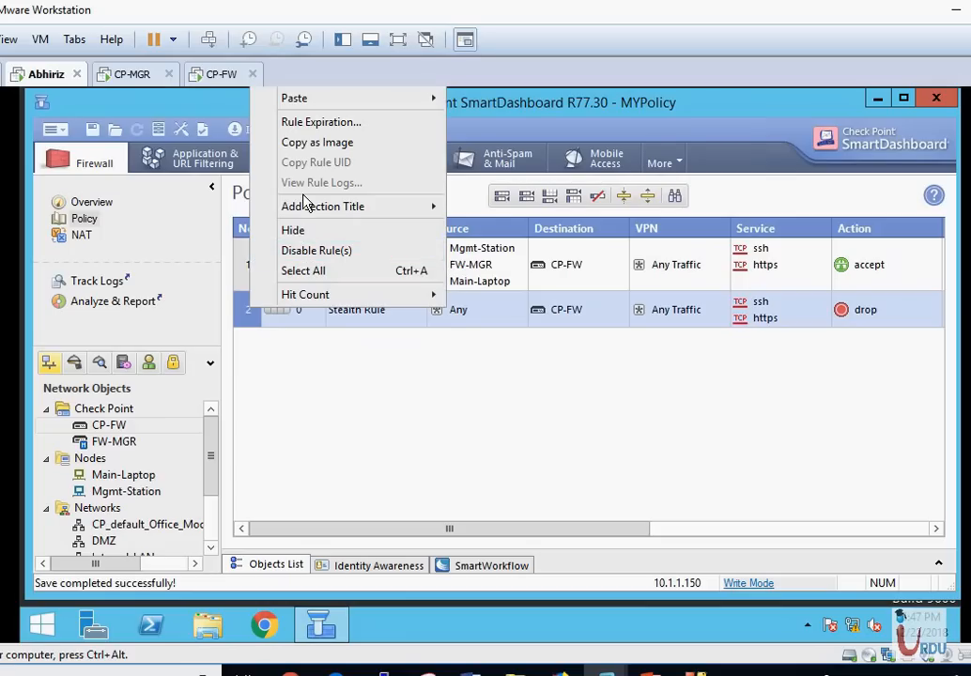
{"action": "left_click", "coordinate": [349, 386]}
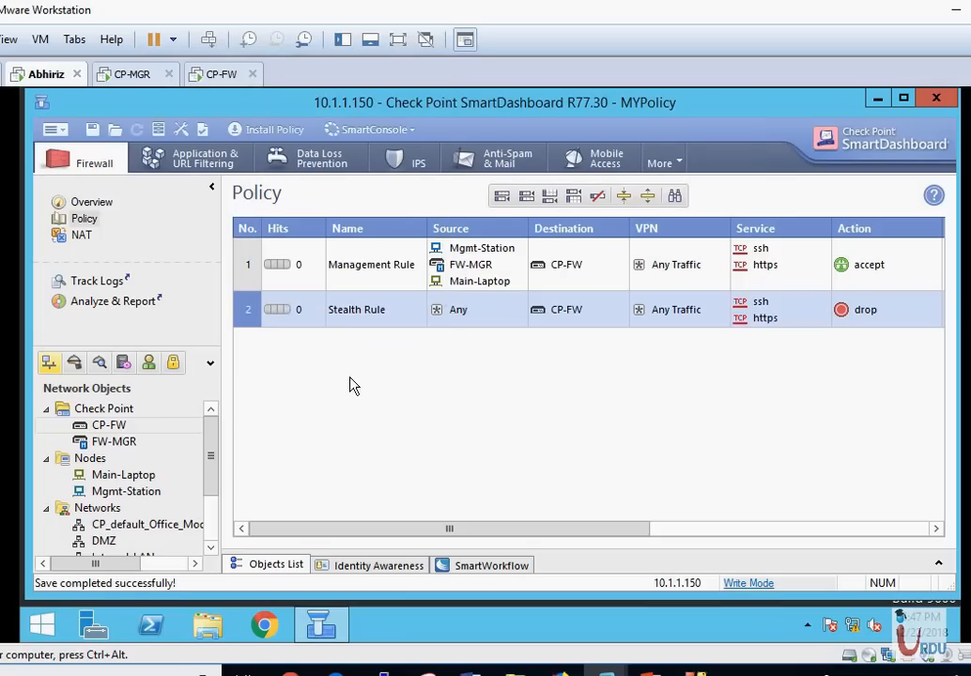
Add a rule below the Stealth Rule and name it Internal Rule.
{"action": "left_click", "coordinate": [498, 198]}
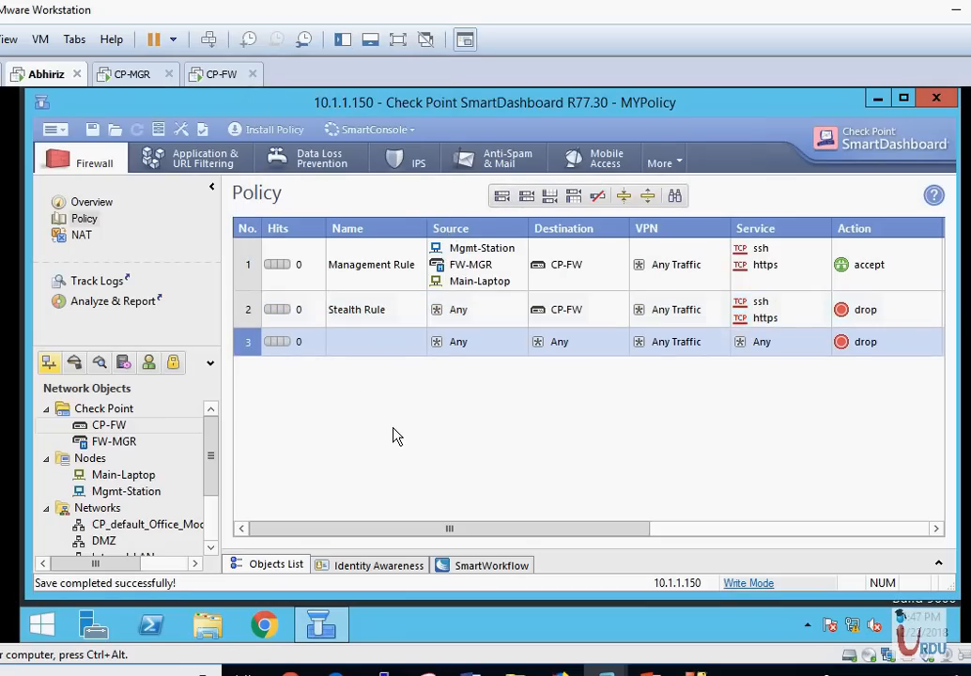
{"action": "double_click", "coordinate": [389, 342]}
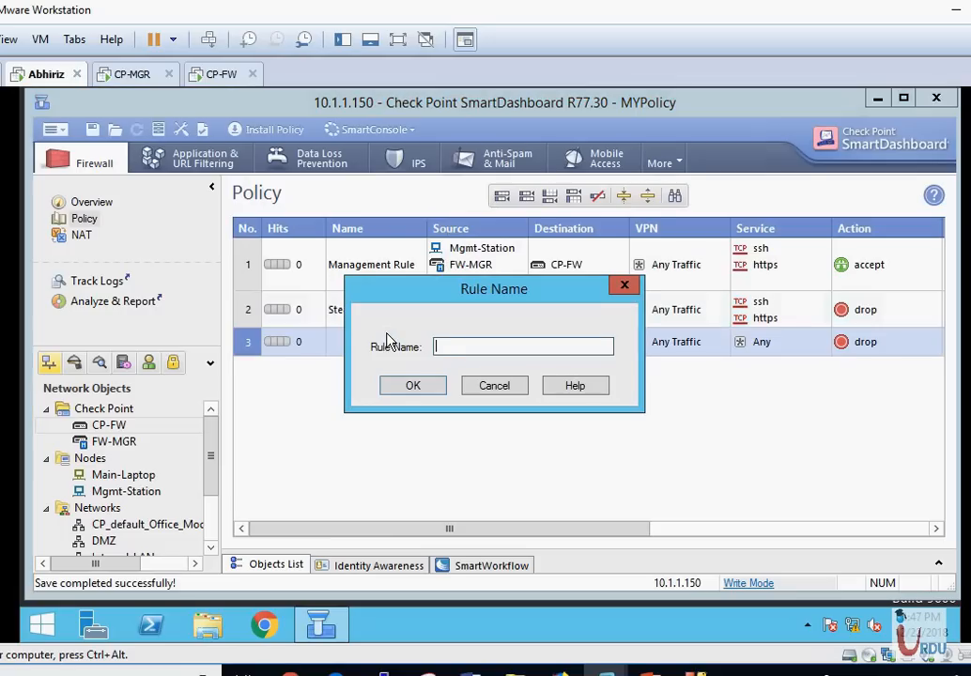
{"action": "type", "text": "Internal Rule"}
{"action": "left_click", "coordinate": [434, 389]}
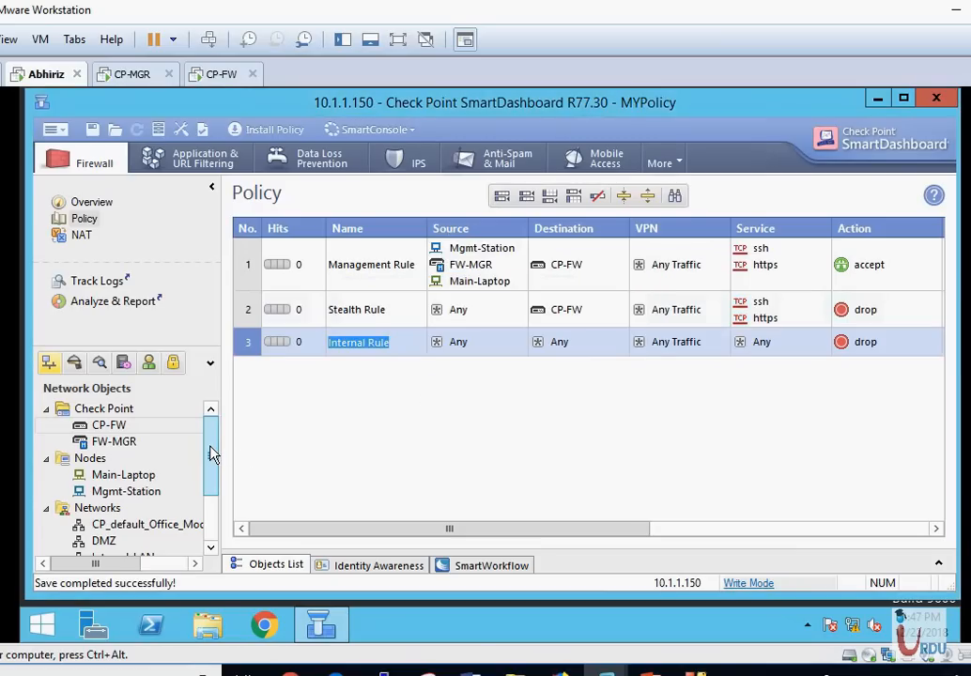
Set the Internal Rule's source to the Internal-LAN network and its destination to All_Internet.
{"action": "left_click_drag", "start_coordinate": [213, 454], "coordinate": [210, 484]}
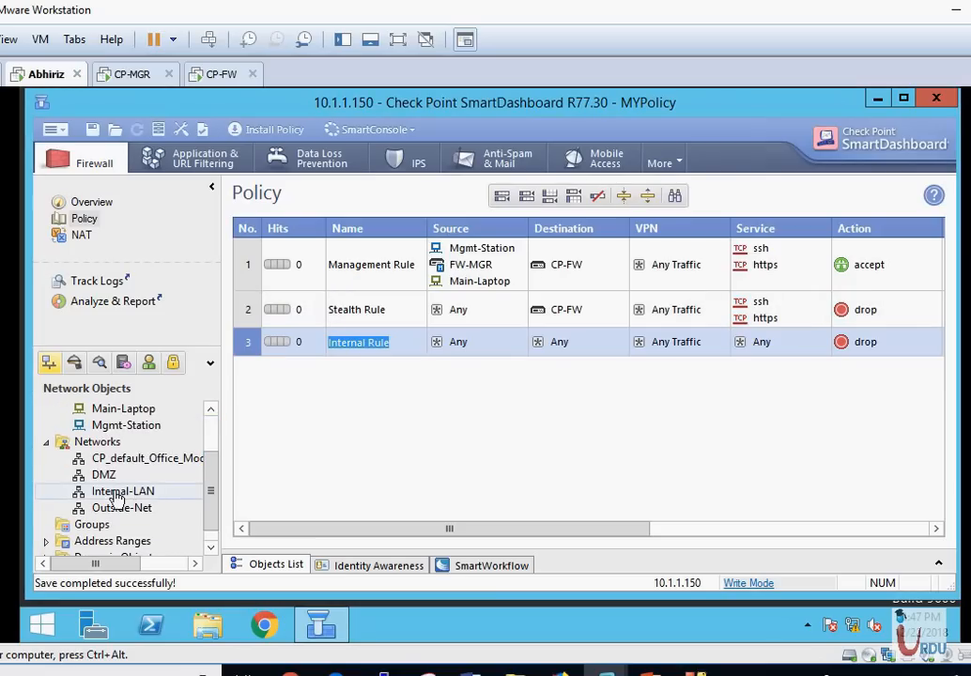
{"action": "left_click_drag", "start_coordinate": [117, 491], "coordinate": [499, 342]}
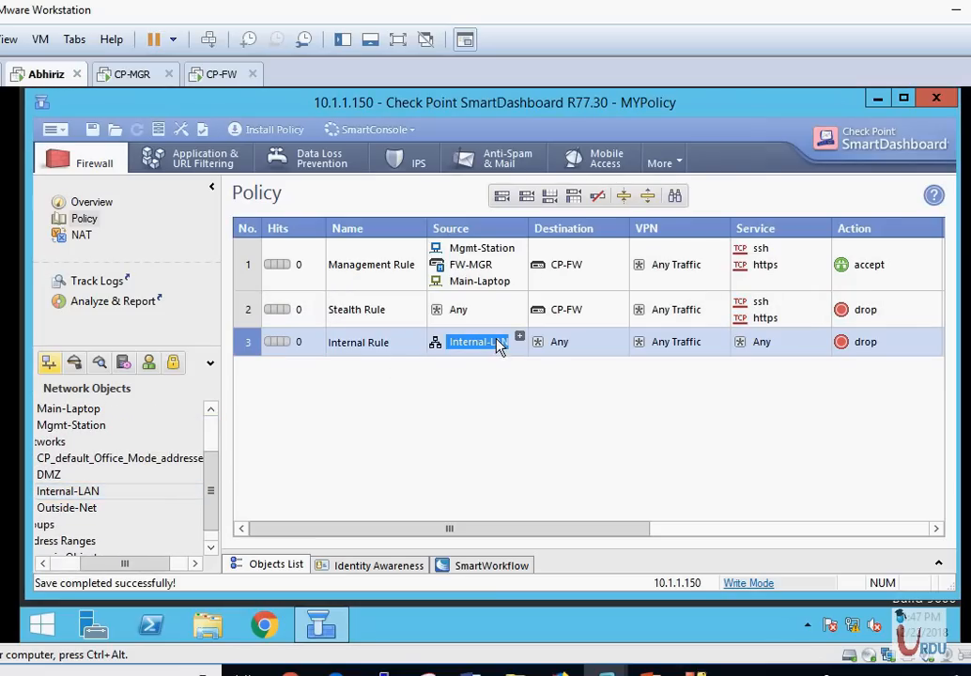
{"action": "left_click", "coordinate": [620, 338]}
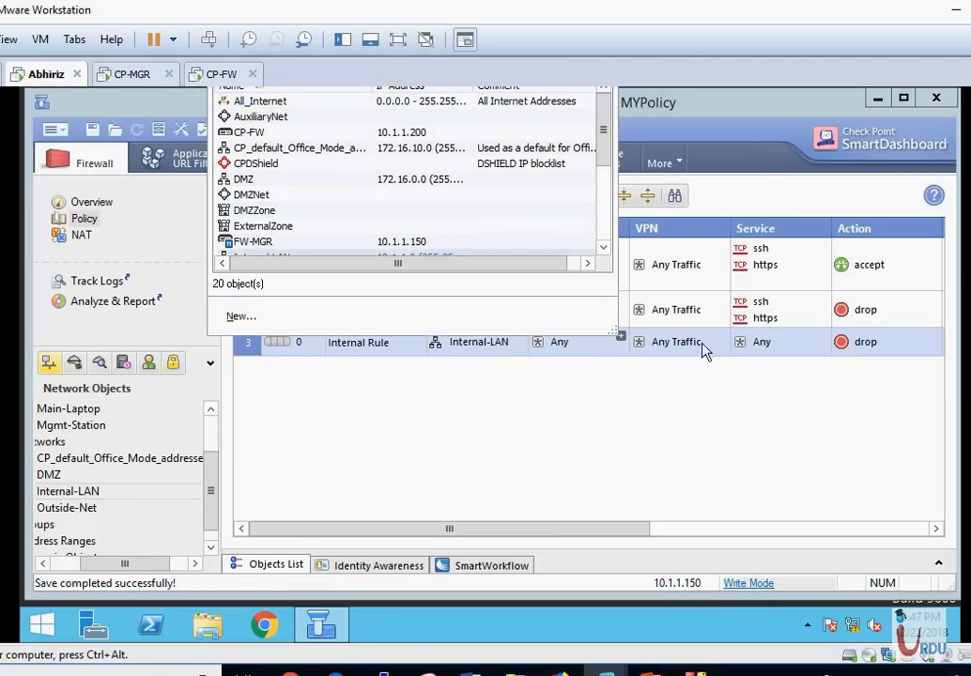
{"action": "left_click", "coordinate": [306, 105]}
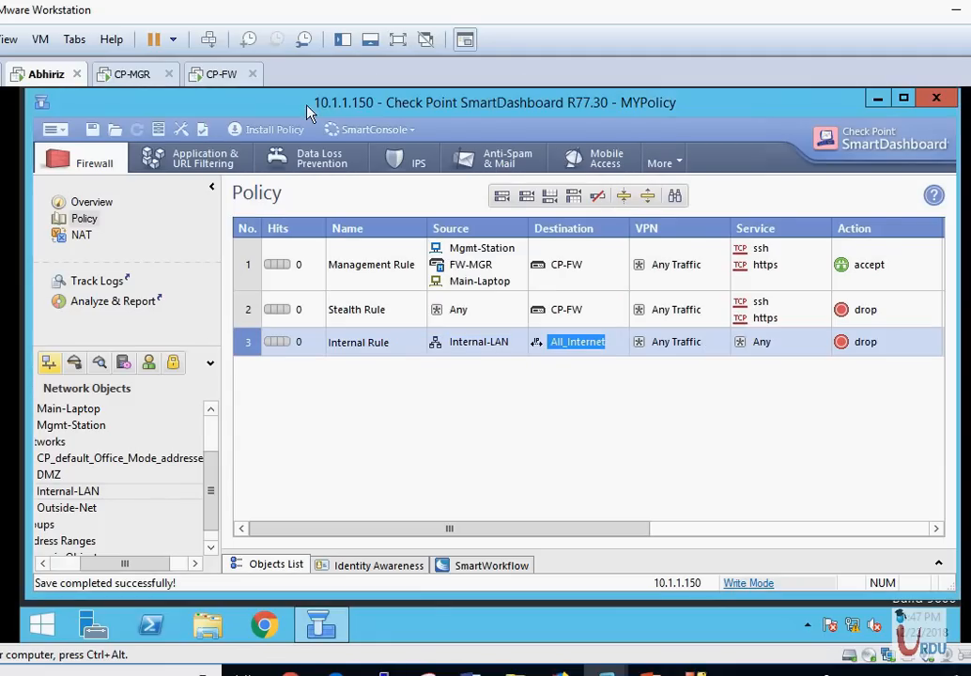
Add the dns, http and https services to the Internal Rule and set its action to accept.
{"action": "left_click", "coordinate": [824, 338]}
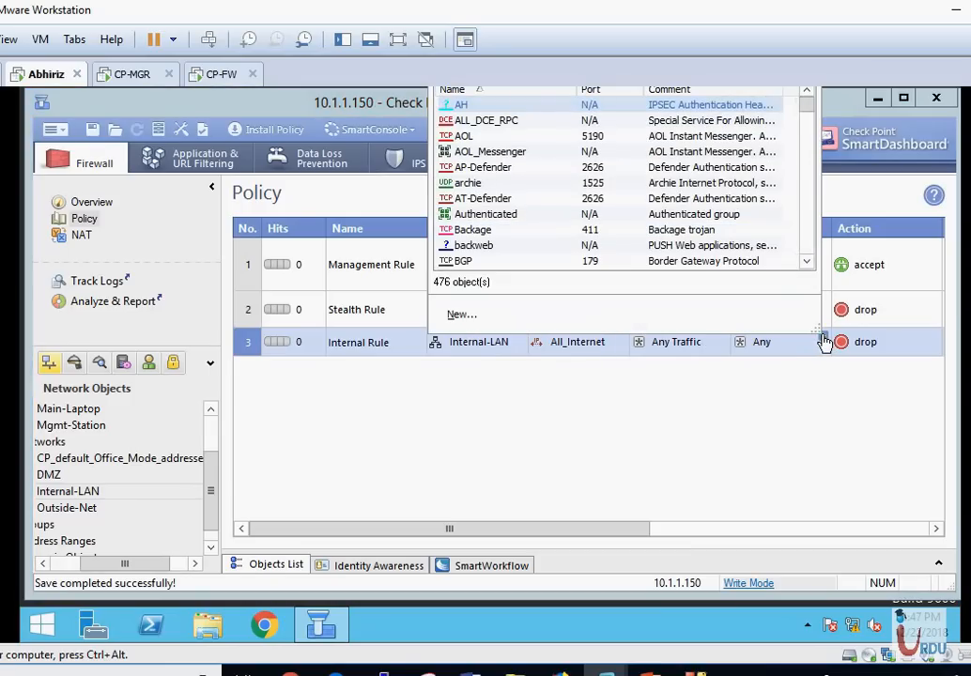
{"action": "scroll", "coordinate": [955, 313], "scroll_direction": "up", "scroll_amount": 2}
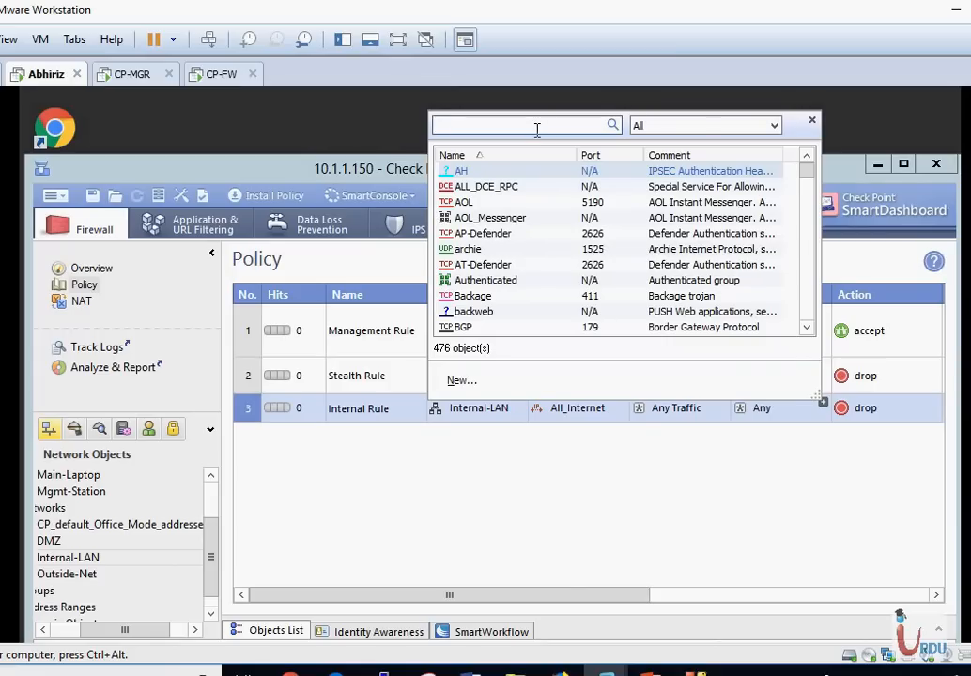
{"action": "type", "text": "dns"}
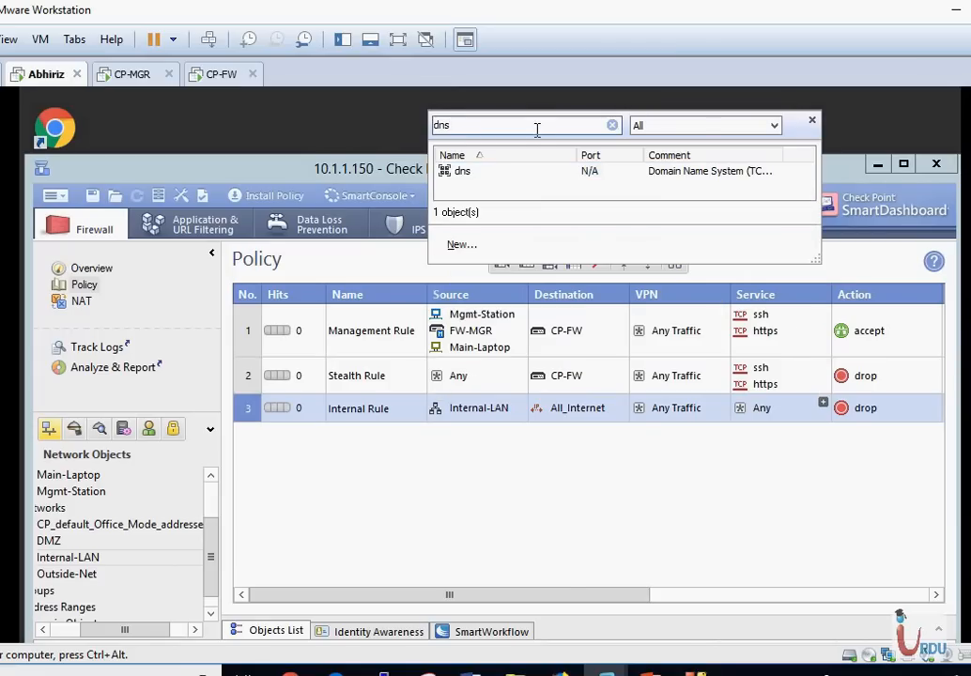
{"action": "left_click", "coordinate": [487, 174]}
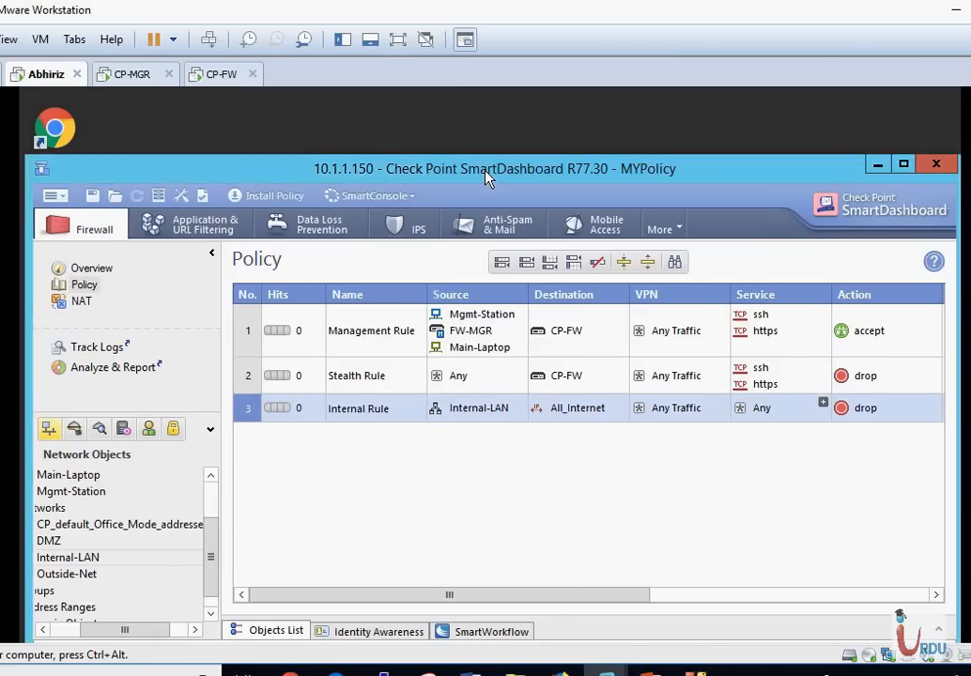
{"action": "mouse_move", "coordinate": [759, 415]}
{"action": "left_click", "coordinate": [825, 404]}
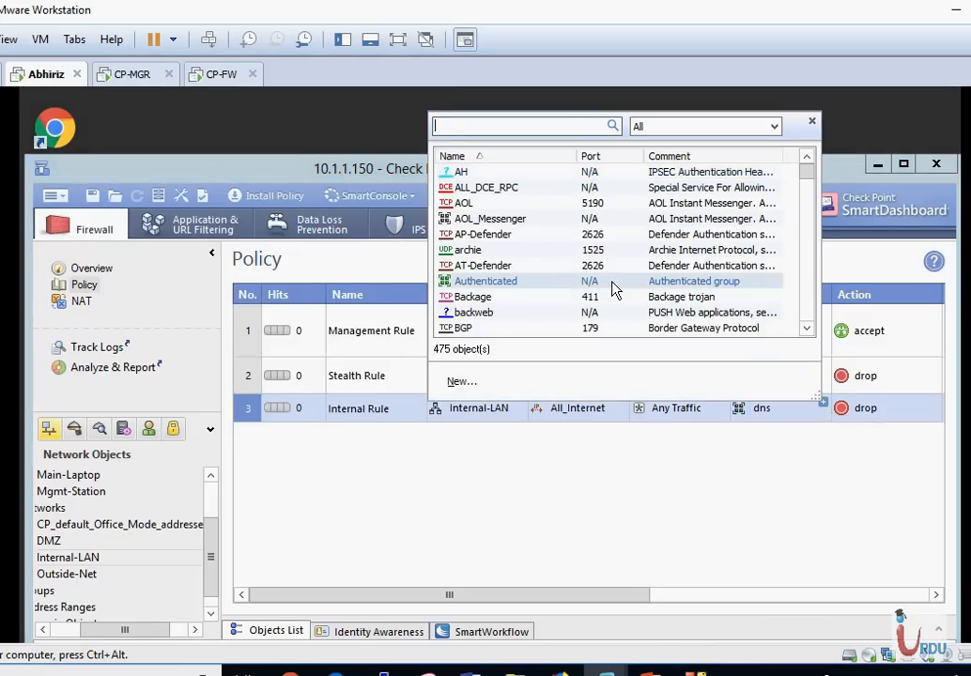
{"action": "type", "text": "http"}
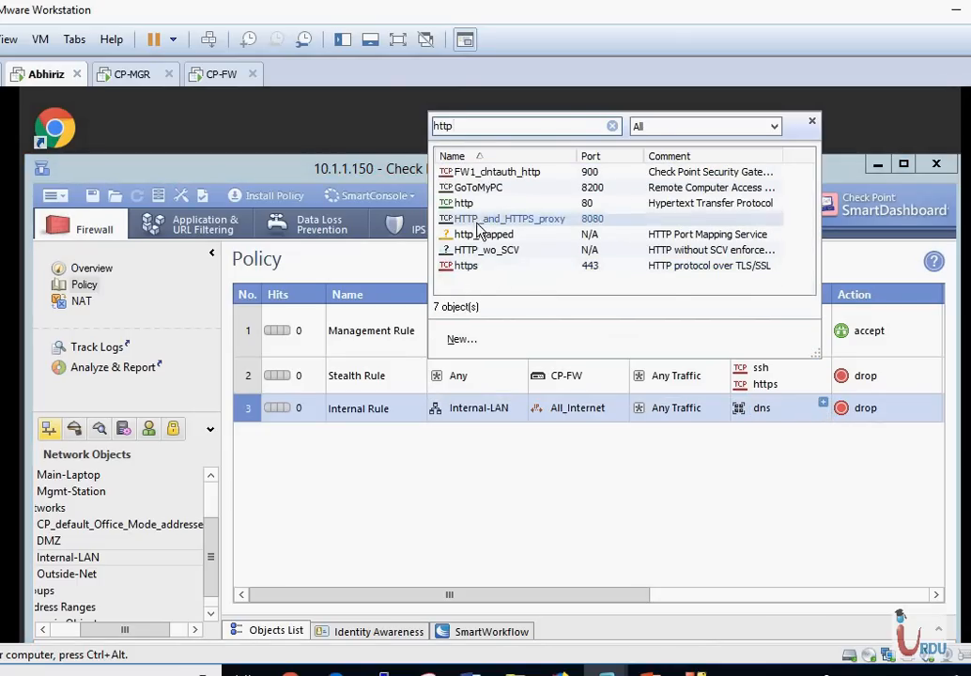
{"action": "left_click", "coordinate": [460, 203]}
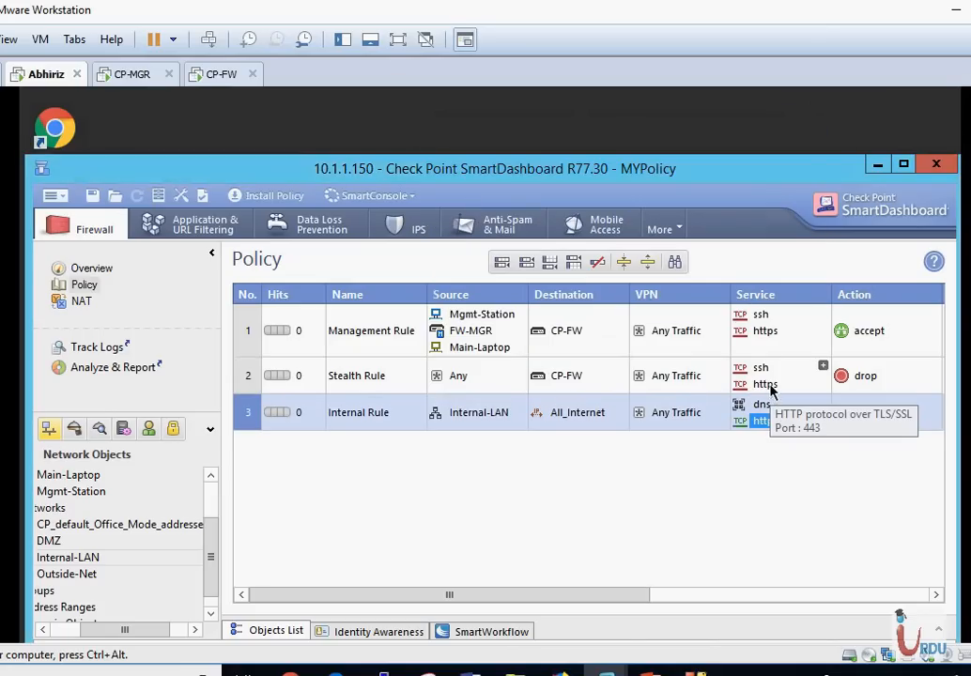
{"action": "left_click_drag", "start_coordinate": [768, 386], "coordinate": [800, 430]}
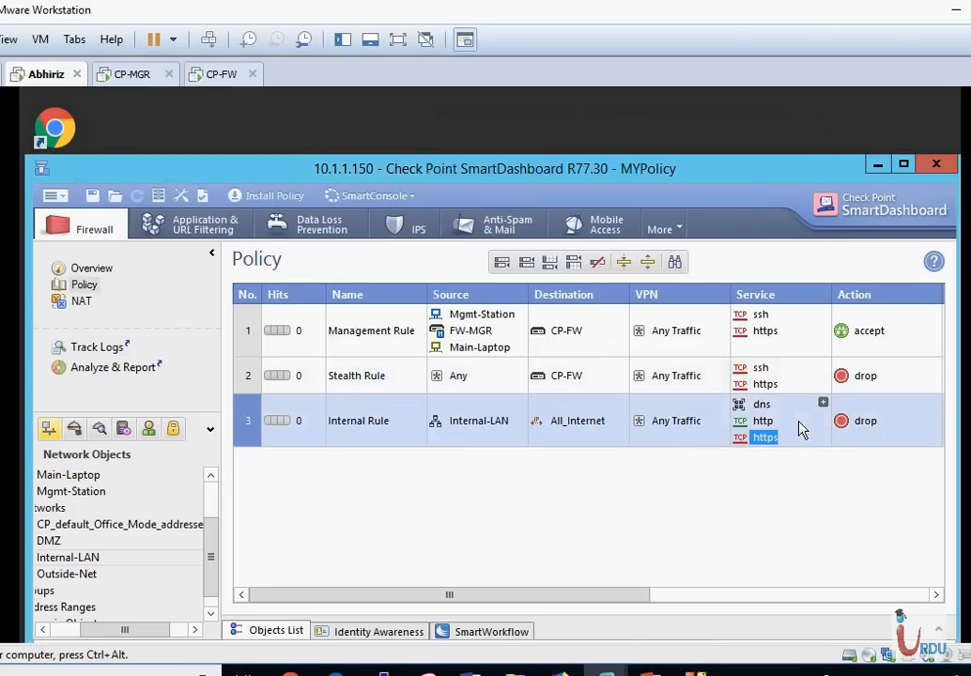
{"action": "right_click", "coordinate": [857, 427]}
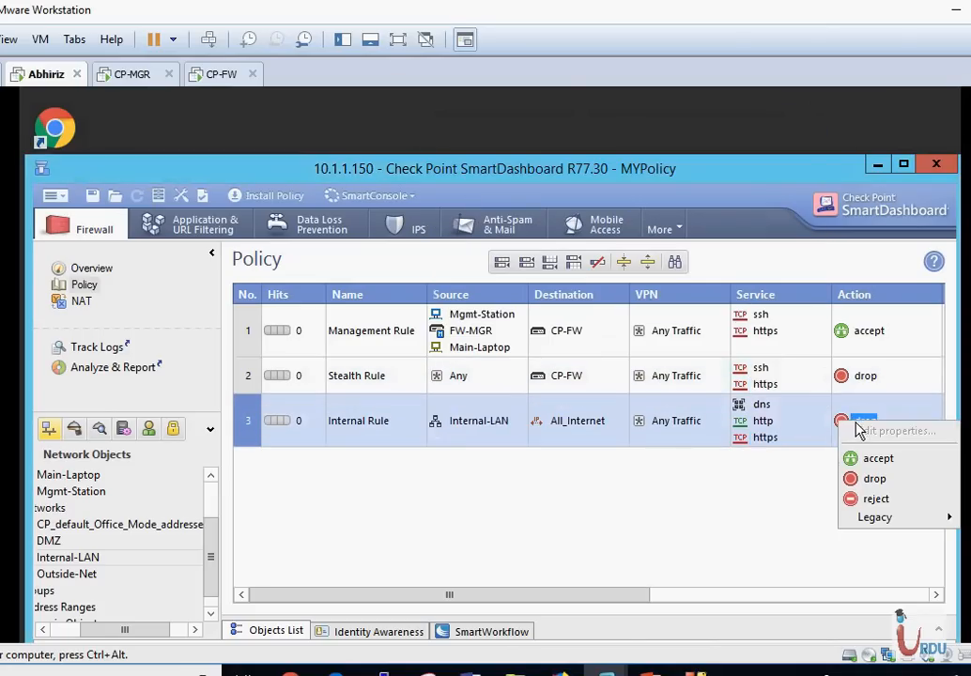
{"action": "left_click", "coordinate": [875, 462]}
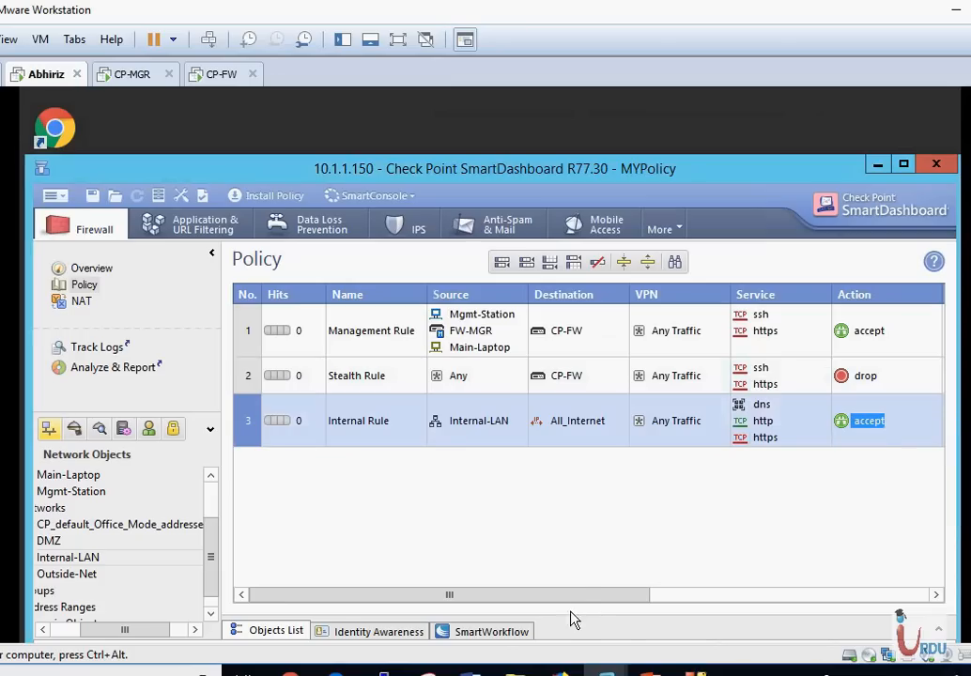
Set the Internal Rule's tracking to Log and copy CP-FW from the Stealth Rule as its installation target.
{"action": "left_click_drag", "start_coordinate": [580, 601], "coordinate": [705, 601]}
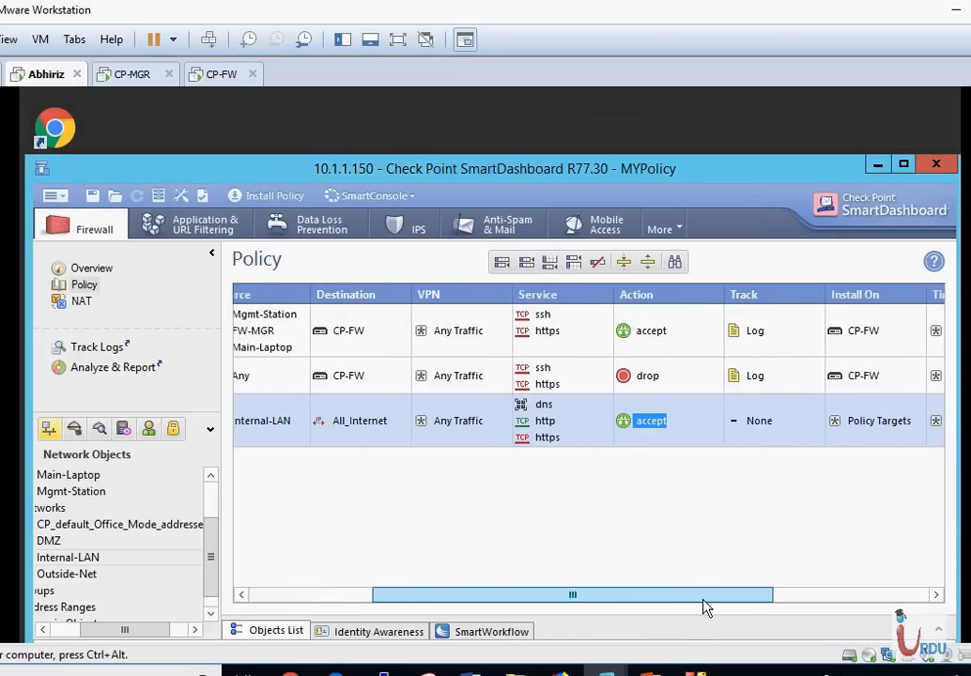
{"action": "right_click", "coordinate": [748, 423]}
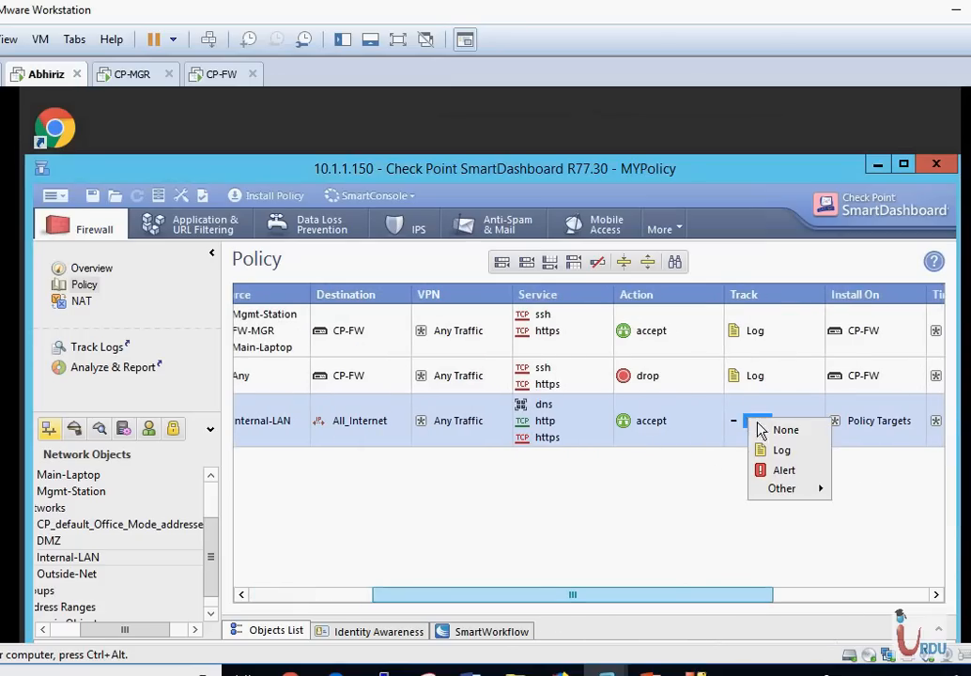
{"action": "left_click", "coordinate": [781, 454]}
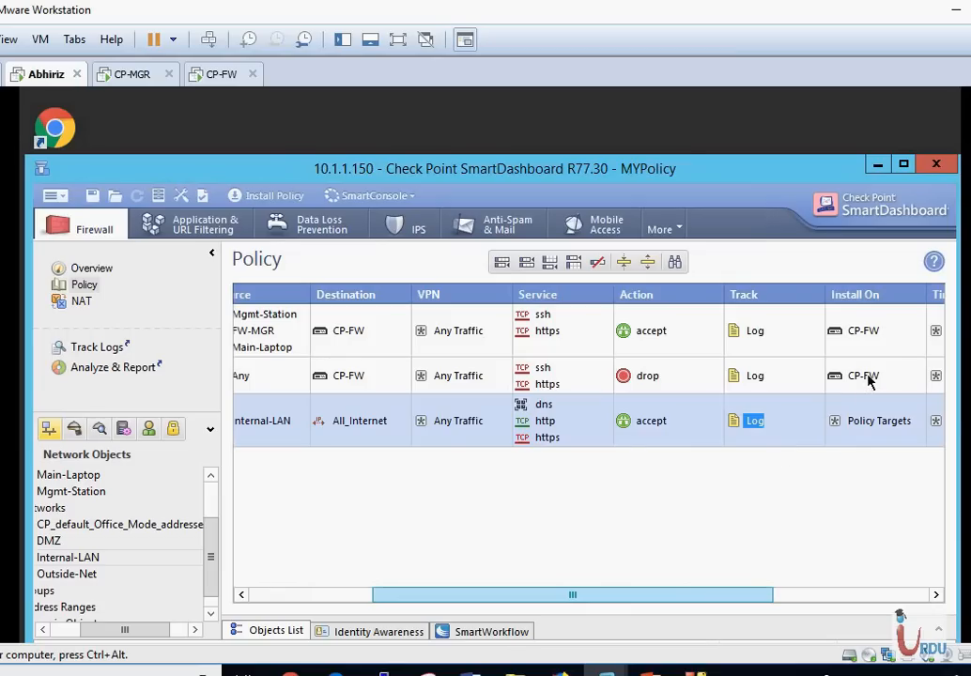
{"action": "left_click_drag", "start_coordinate": [869, 375], "coordinate": [873, 421]}
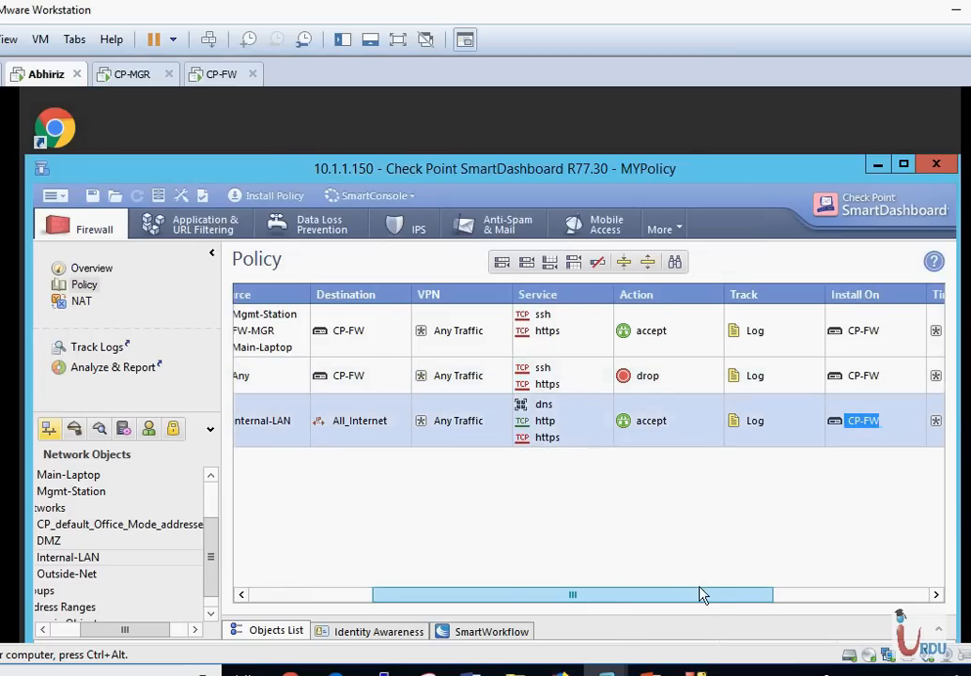
{"action": "left_click_drag", "start_coordinate": [700, 594], "coordinate": [576, 596]}
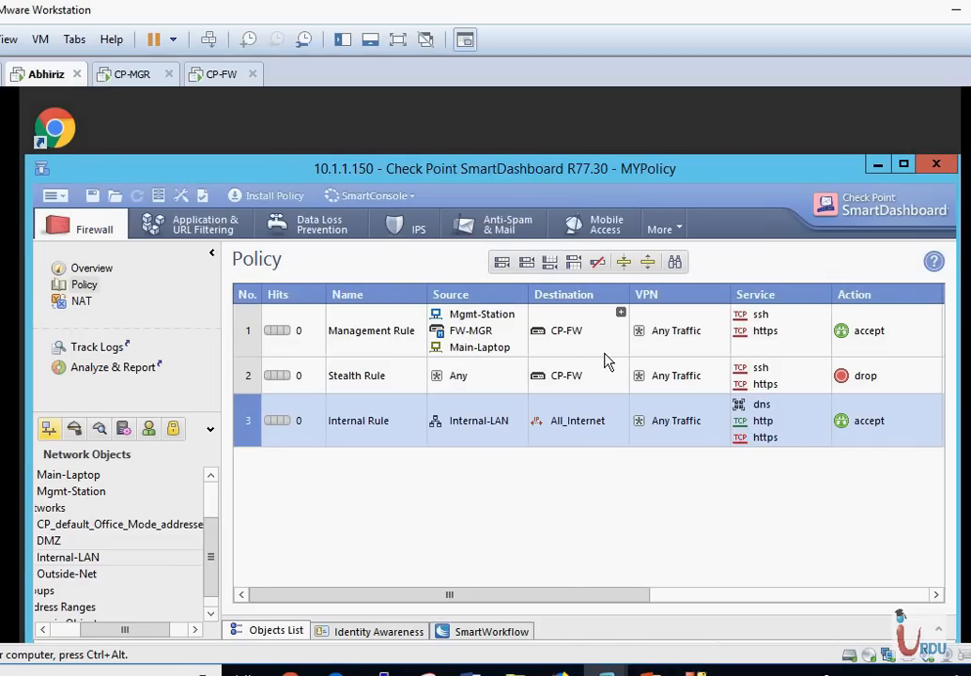
Add a rule below the Internal Rule and name it Cleanup Rule.
{"action": "right_click", "coordinate": [256, 421]}
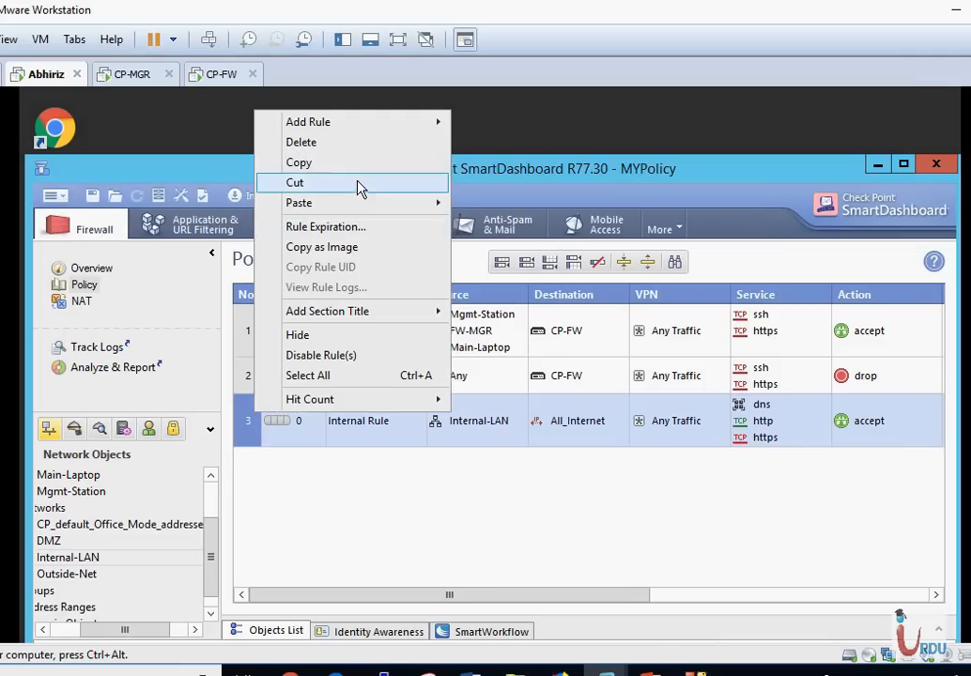
{"action": "mouse_move", "coordinate": [377, 127]}
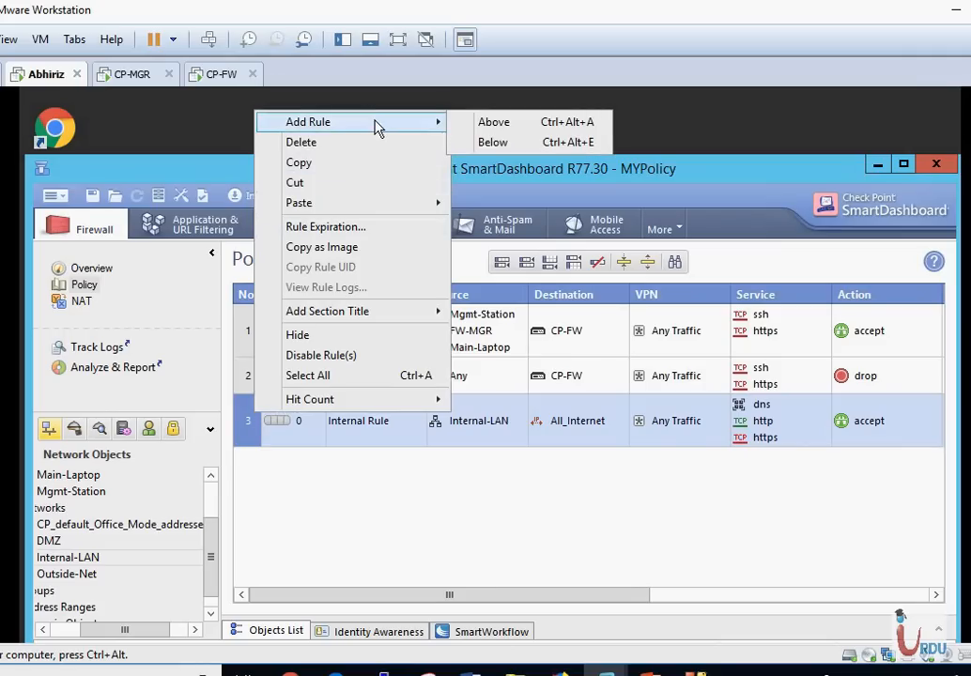
{"action": "left_click", "coordinate": [503, 143]}
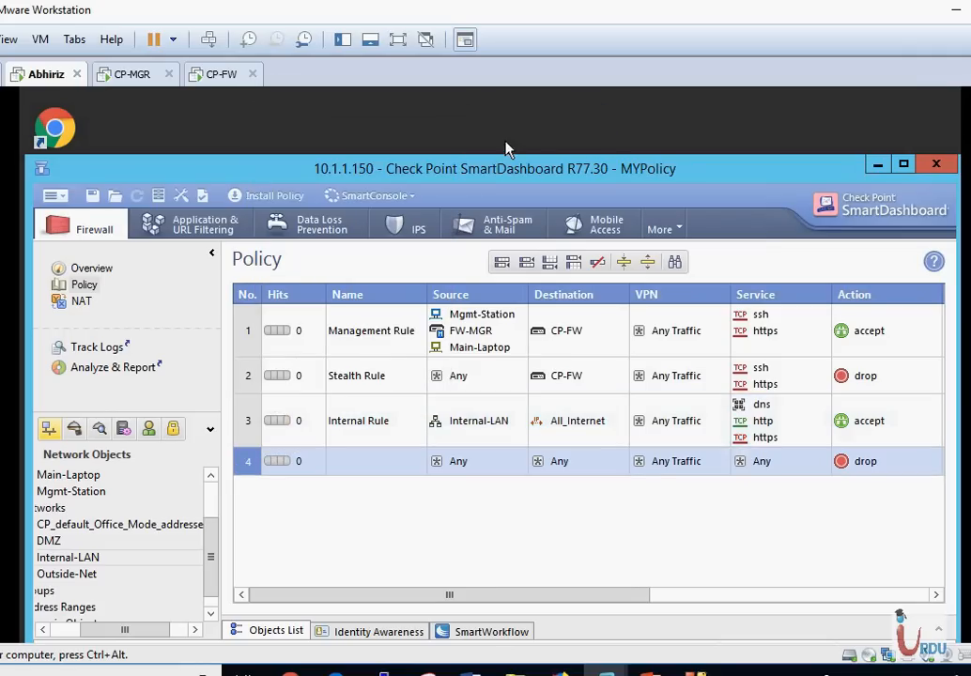
{"action": "double_click", "coordinate": [381, 469]}
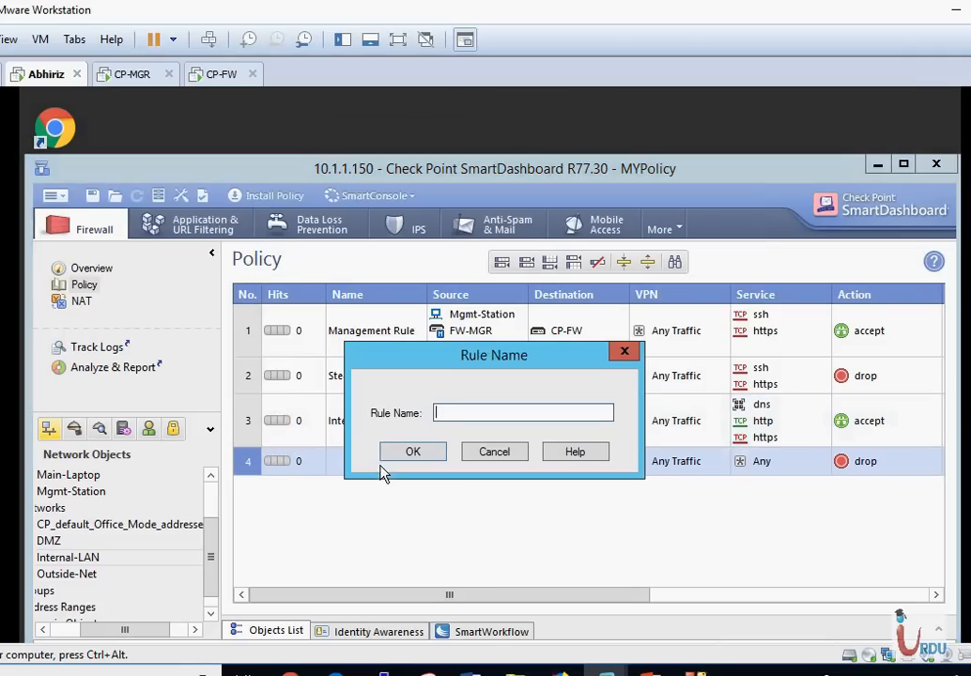
{"action": "type", "text": "Cleanup Rule"}
{"action": "left_click", "coordinate": [414, 452]}
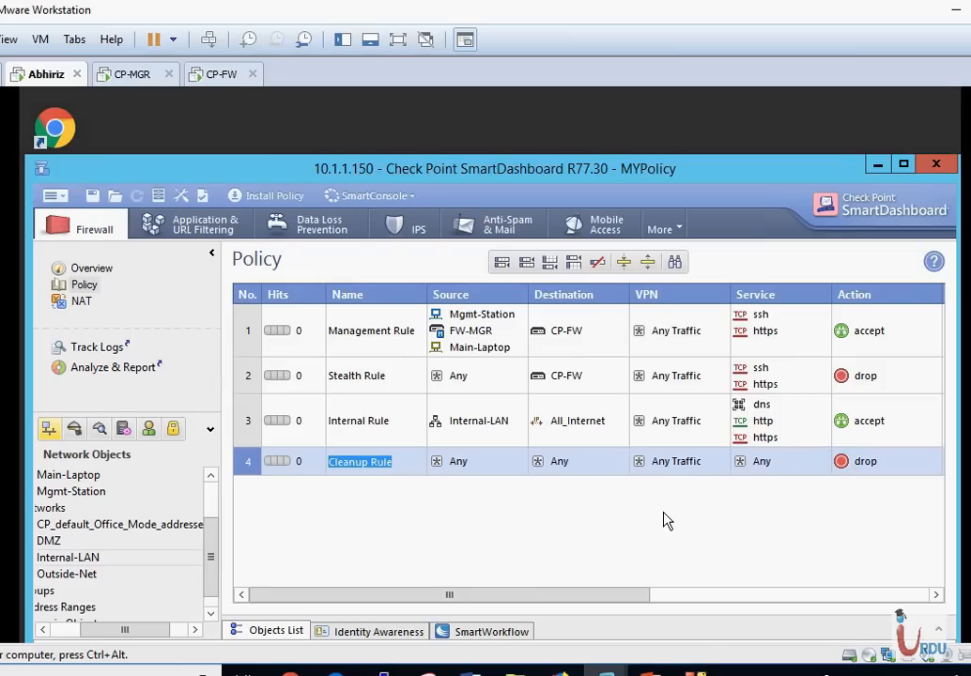
Set the Cleanup Rule's tracking to Log and copy CP-FW from the Internal Rule as its installation target.
{"action": "left_click_drag", "start_coordinate": [611, 606], "coordinate": [726, 613]}
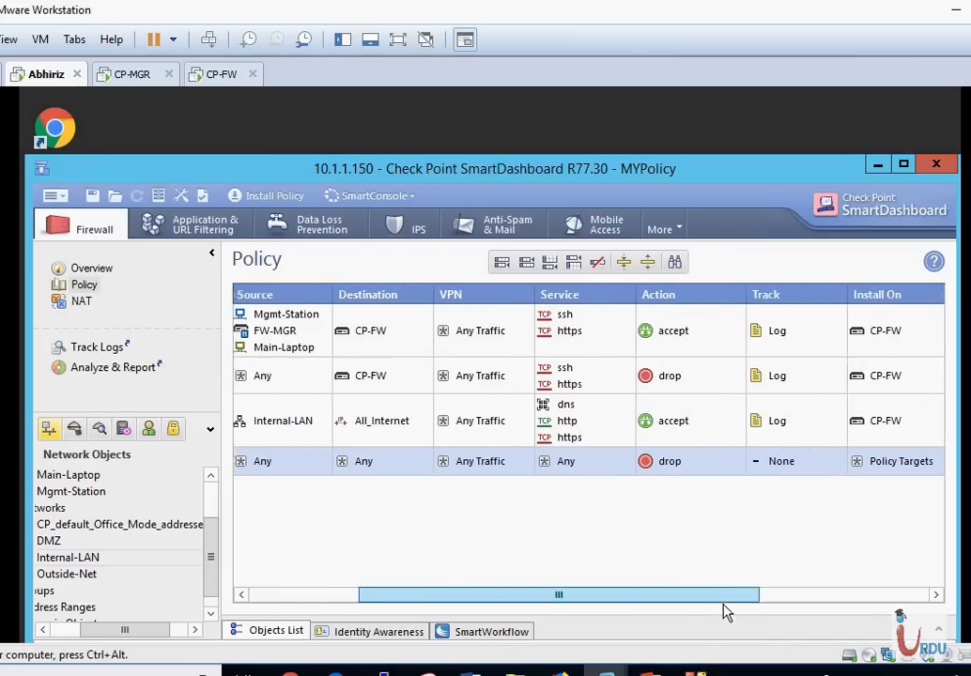
{"action": "left_click", "coordinate": [763, 465]}
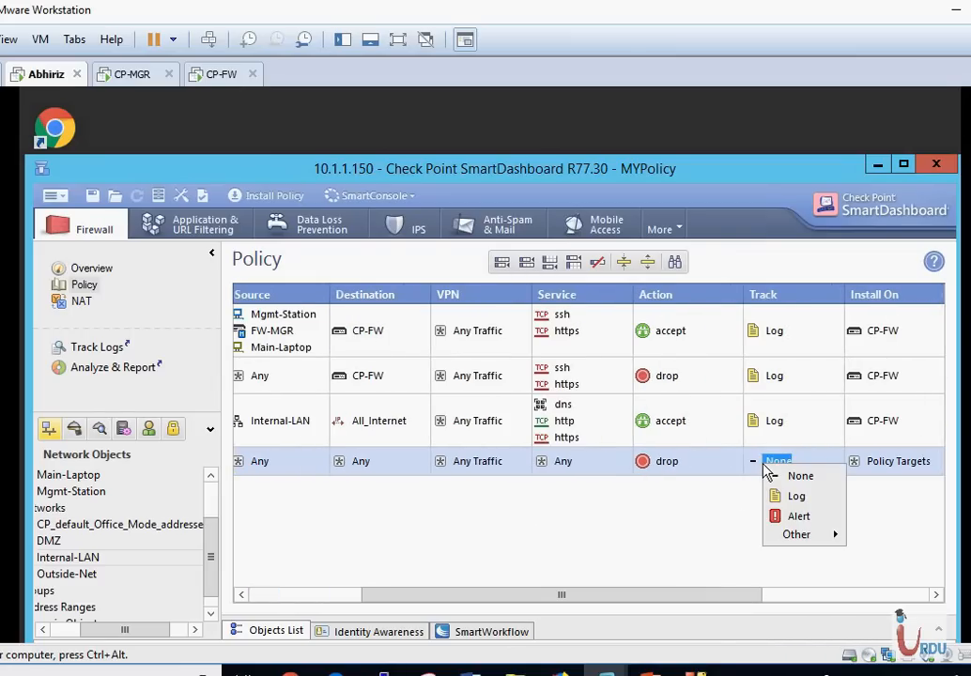
{"action": "left_click", "coordinate": [784, 498]}
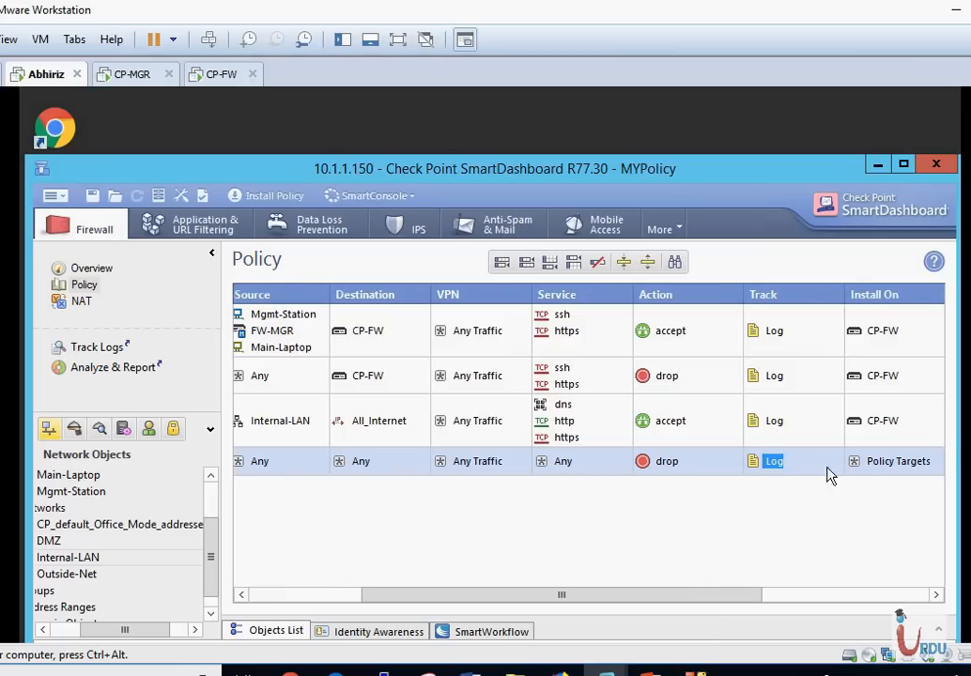
{"action": "left_click_drag", "start_coordinate": [875, 428], "coordinate": [883, 464]}
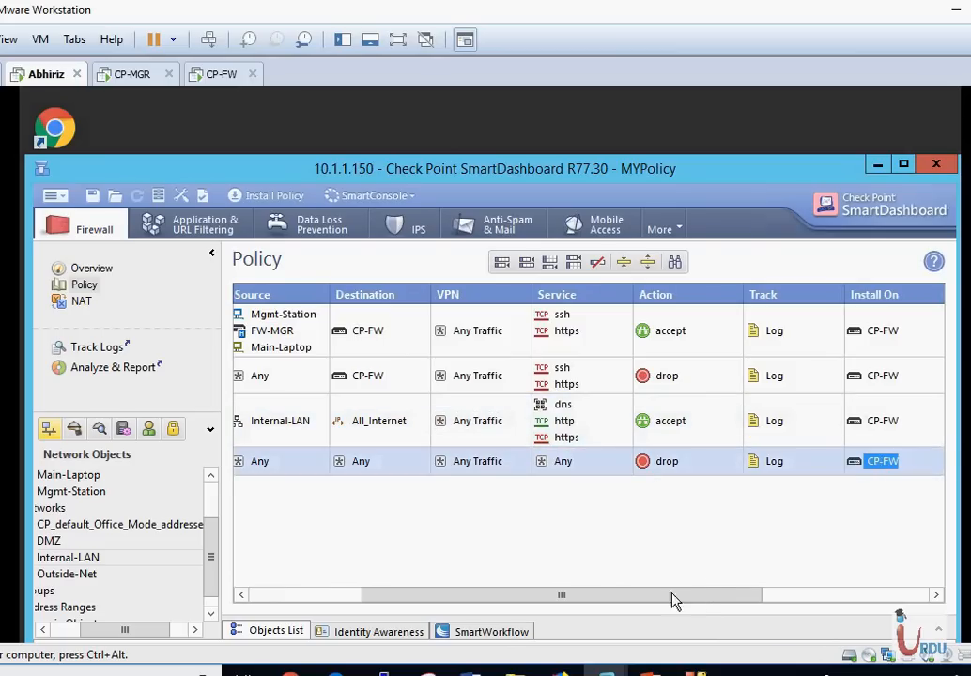
{"action": "left_click_drag", "start_coordinate": [672, 601], "coordinate": [540, 602]}
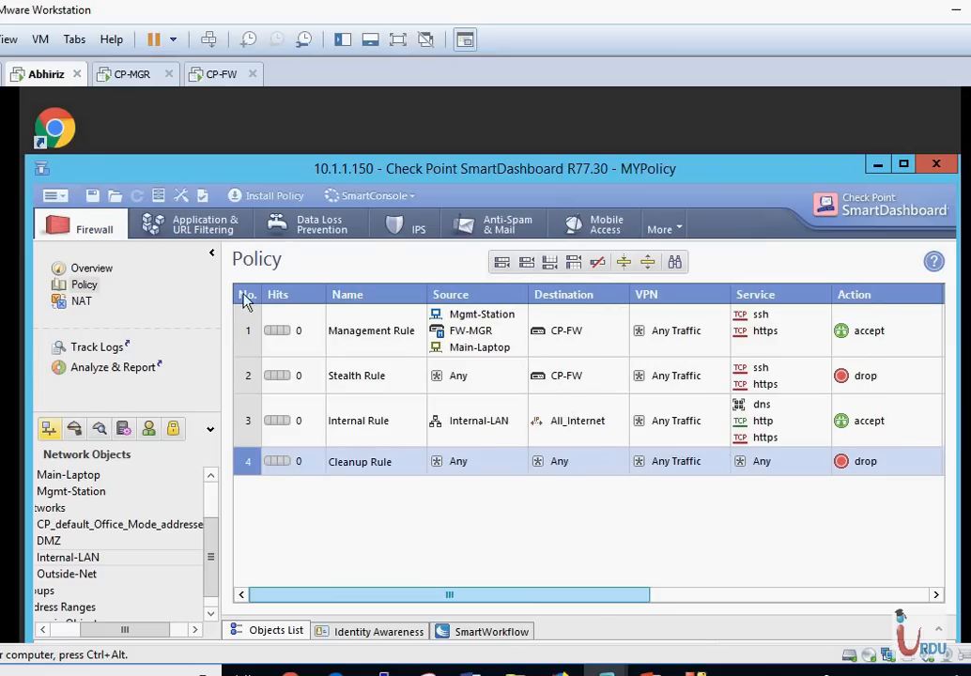
Save MYPolicy and verify its Firewall and Address Translation rules.
{"action": "left_click", "coordinate": [93, 197]}
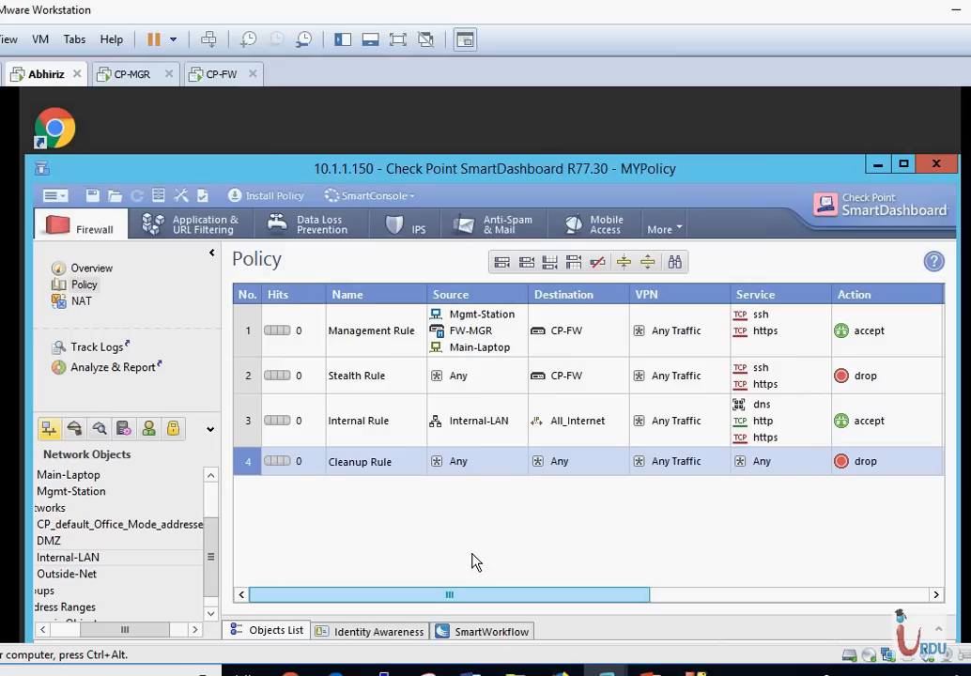
{"action": "left_click", "coordinate": [205, 197]}
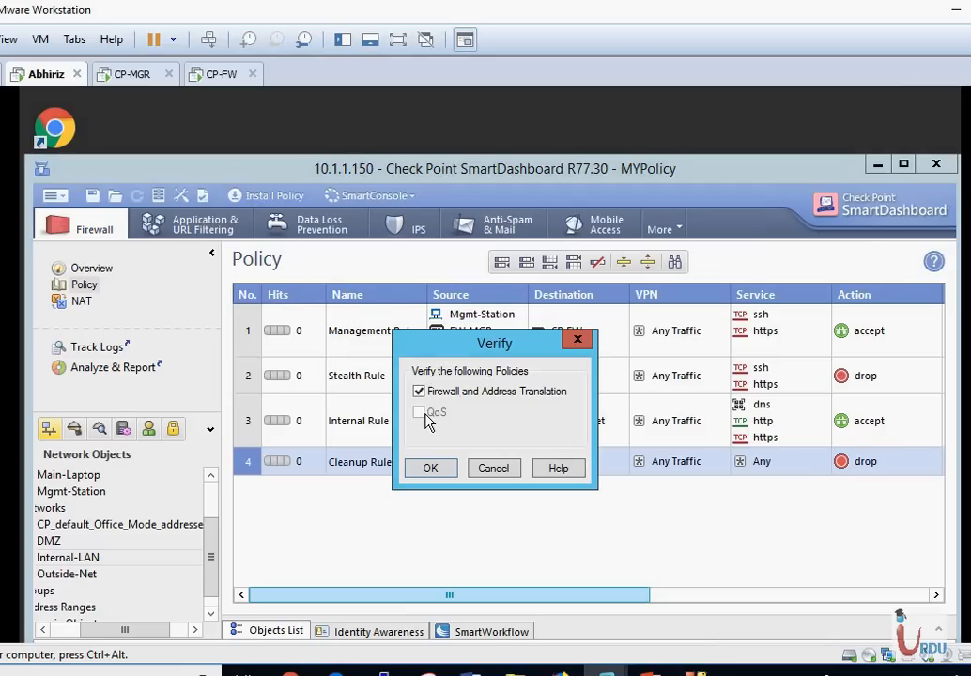
{"action": "left_click", "coordinate": [431, 469]}
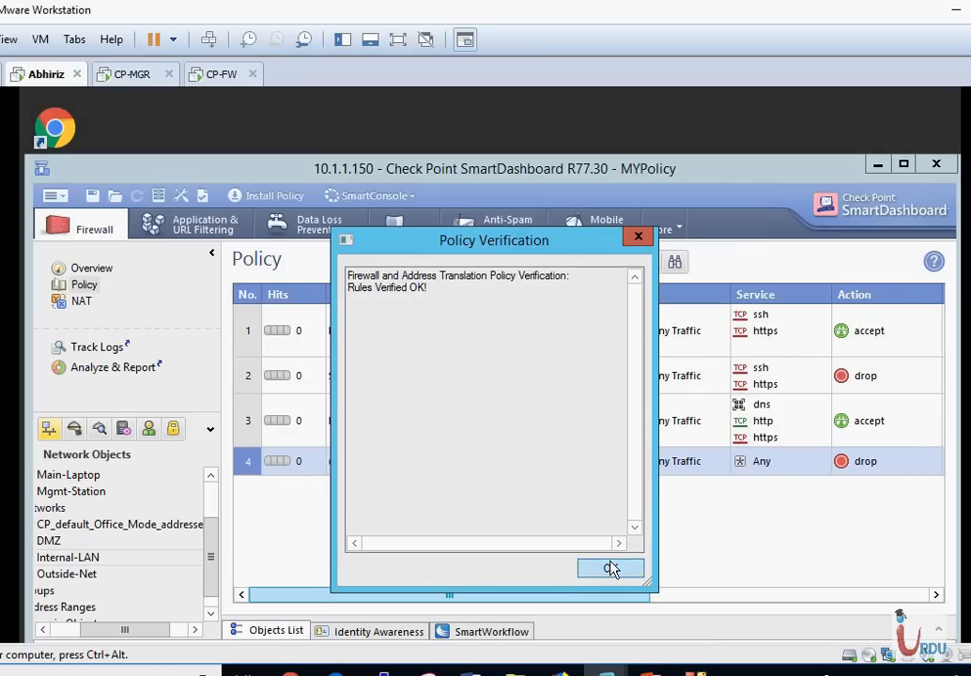
{"action": "left_click", "coordinate": [611, 569]}
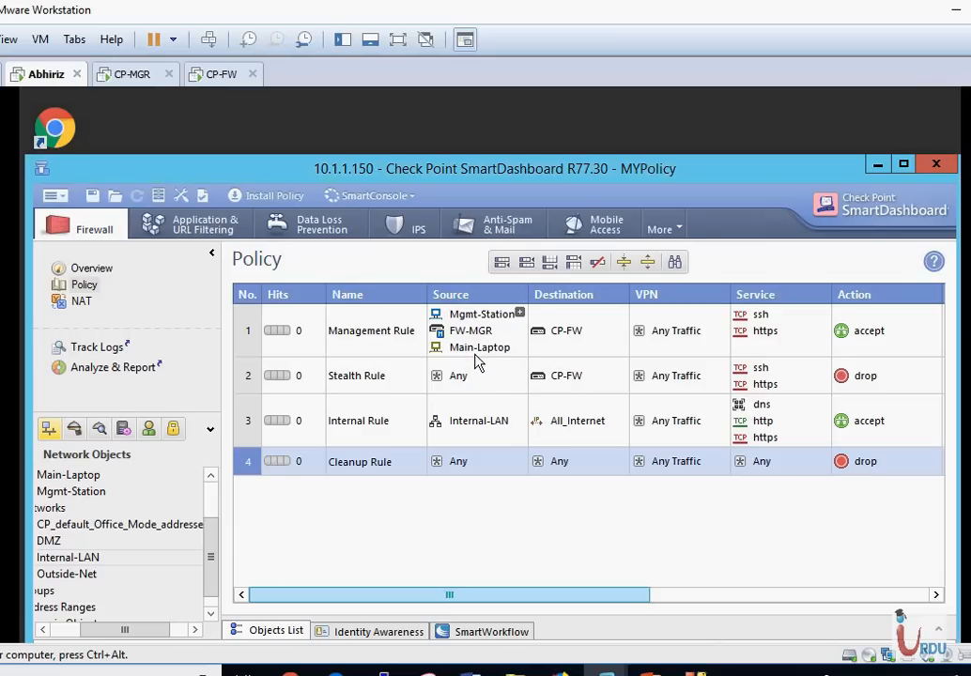
Switch to the CP-FW virtual machine and log in to its console as admin with the account password.
{"action": "left_click", "coordinate": [217, 83]}
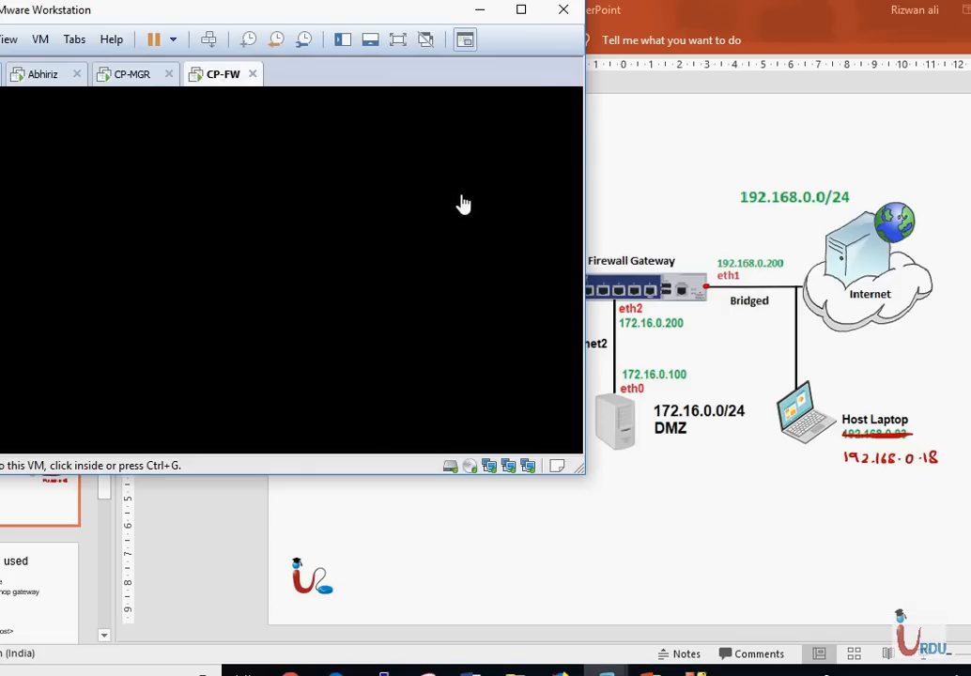
{"action": "left_click", "coordinate": [324, 150]}
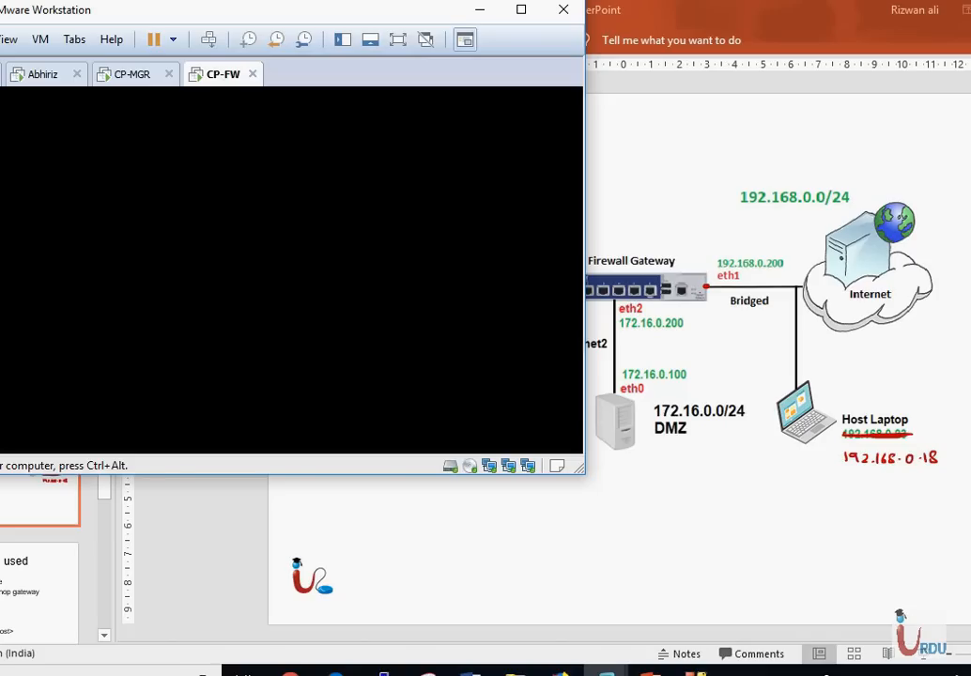
{"action": "key", "text": "ctrl+alt"}
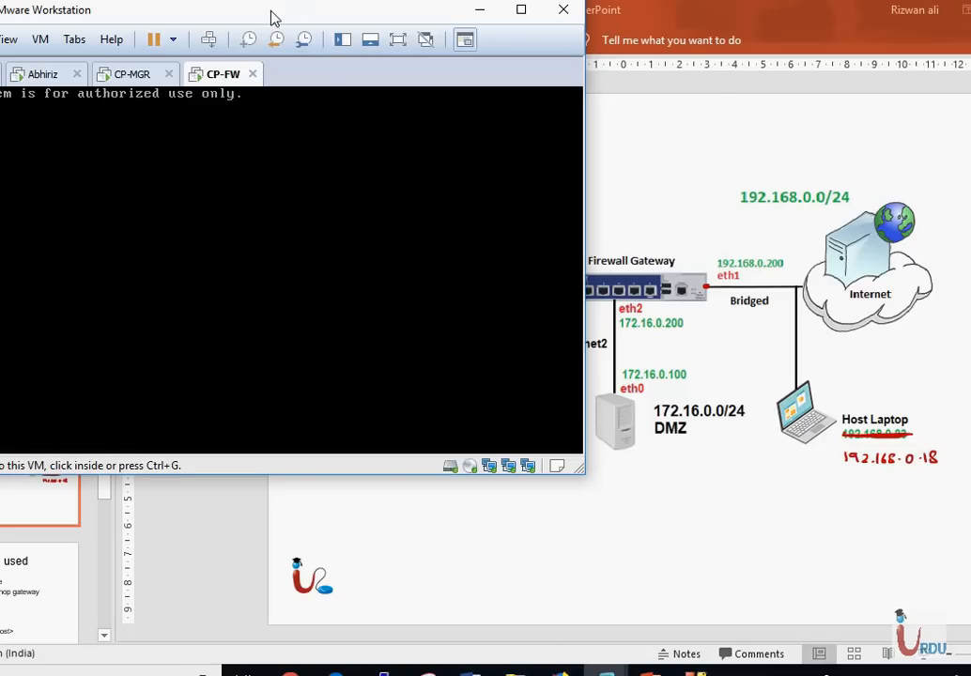
{"action": "left_click_drag", "start_coordinate": [273, 17], "coordinate": [735, 40]}
{"action": "mouse_move", "coordinate": [662, 58]}
{"action": "left_mouse_down"}
{"action": "mouse_move", "coordinate": [650, 45]}
{"action": "mouse_move", "coordinate": [674, 43]}
{"action": "left_mouse_up"}
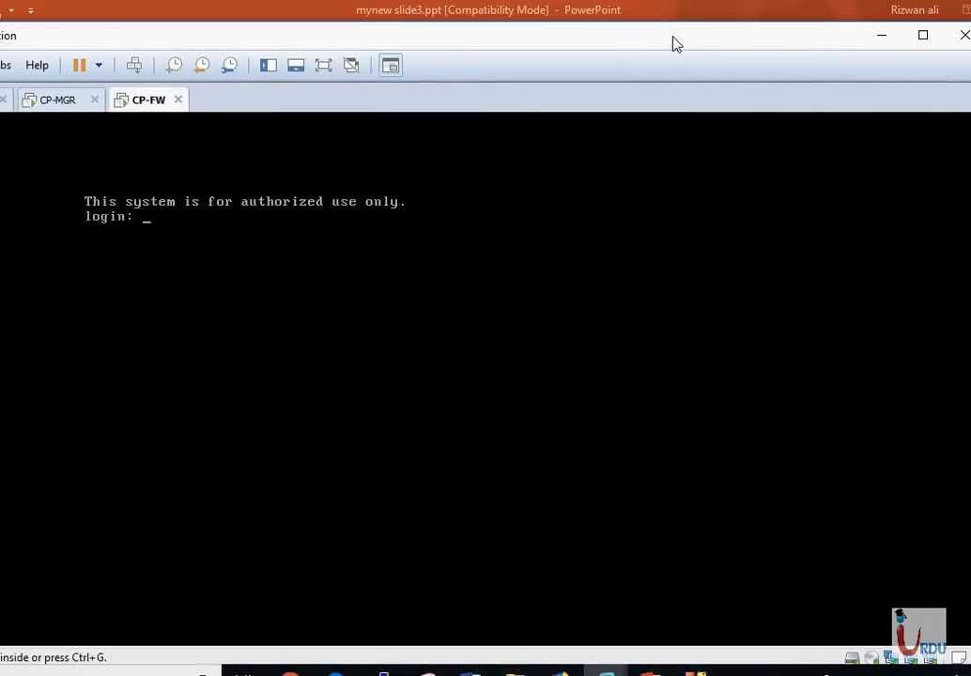
{"action": "left_click", "coordinate": [470, 206]}
{"action": "type", "text": "ad"}
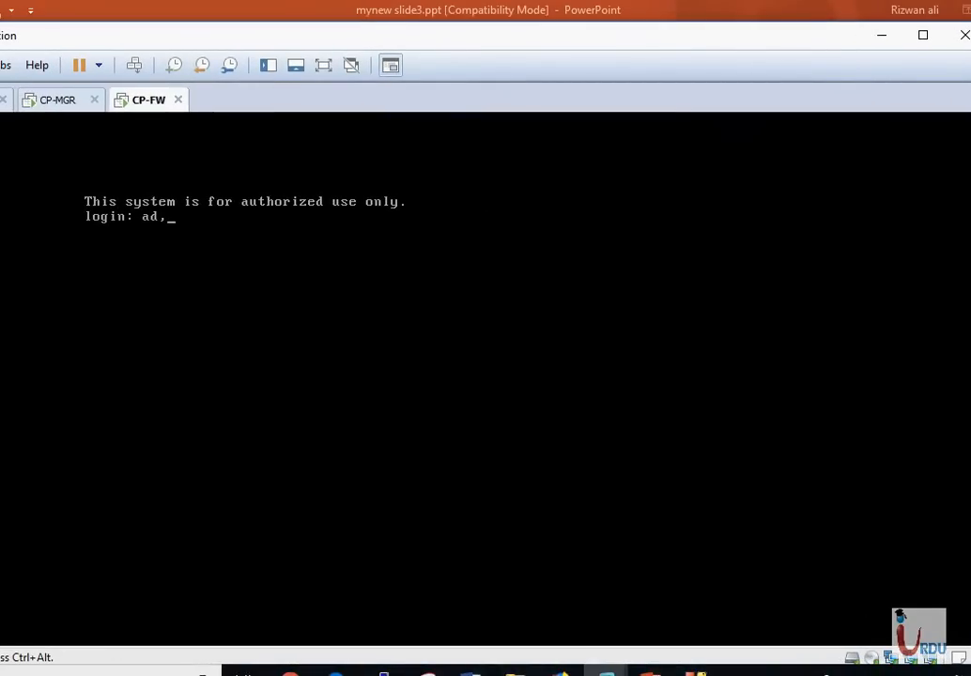
{"action": "type", "text": "min"}
{"action": "key", "text": "Return"}
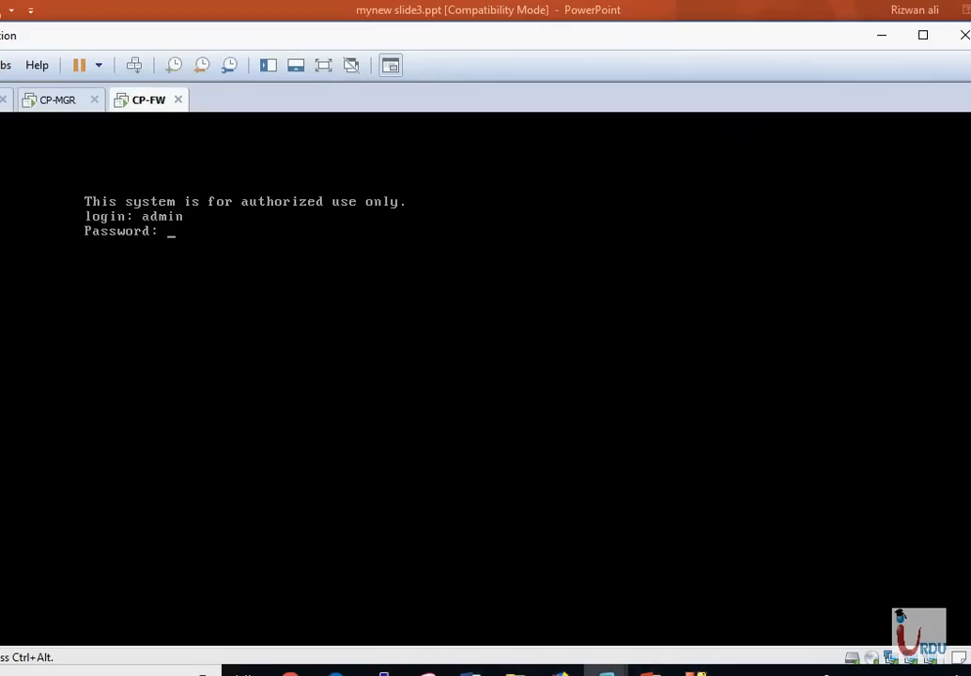
{"action": "key", "text": "Return"}
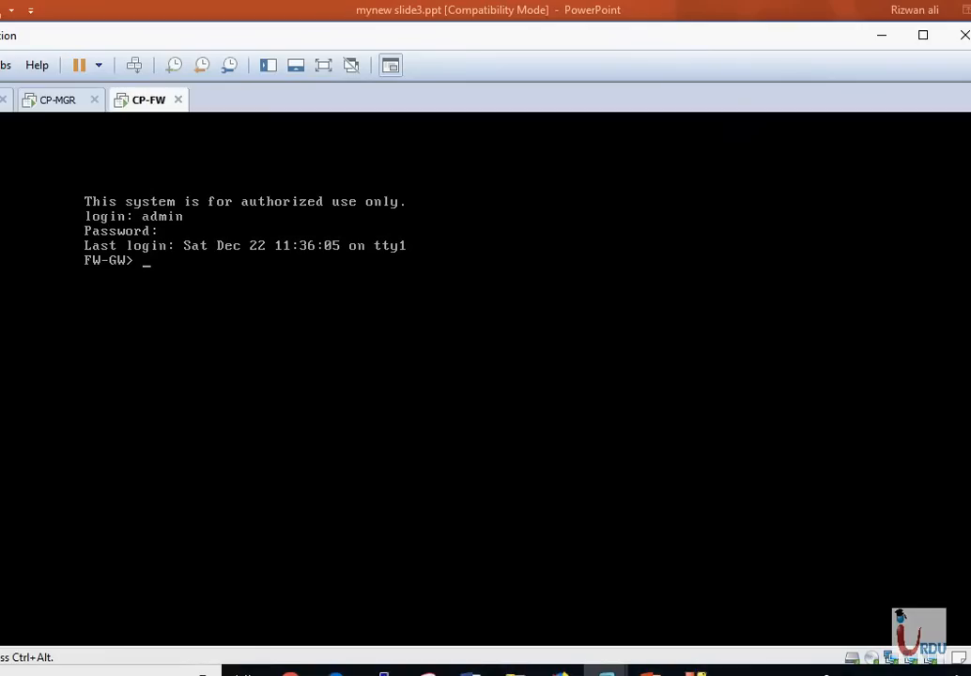
Check which policy is loaded on the firewall gateway with the fw stat command.
{"action": "type", "text": "fw stat"}
{"action": "key", "text": "Return"}
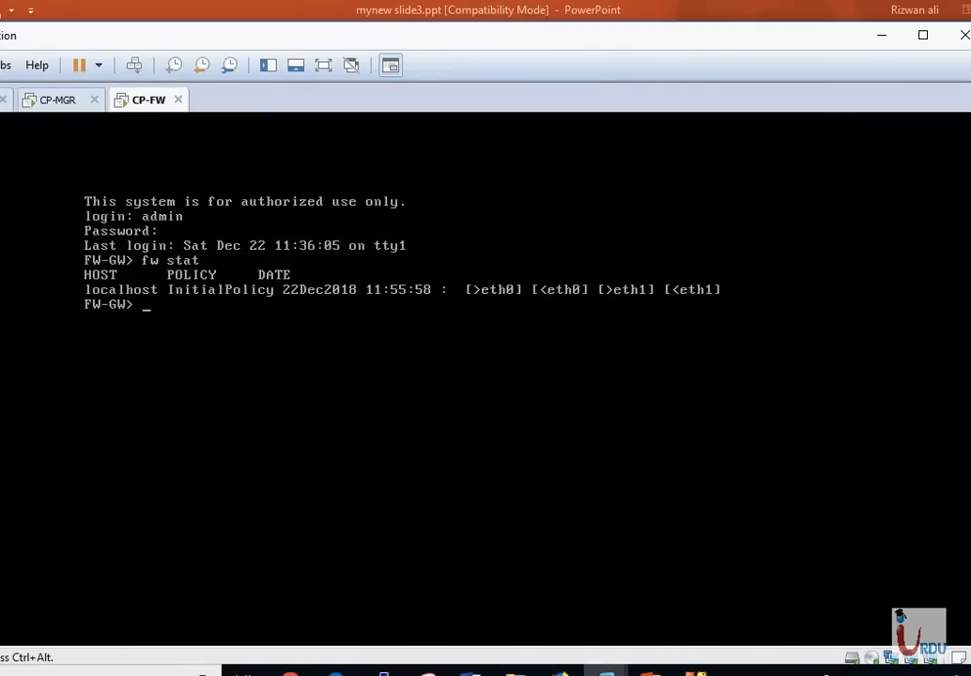
{"action": "key", "text": "ctrl+alt"}
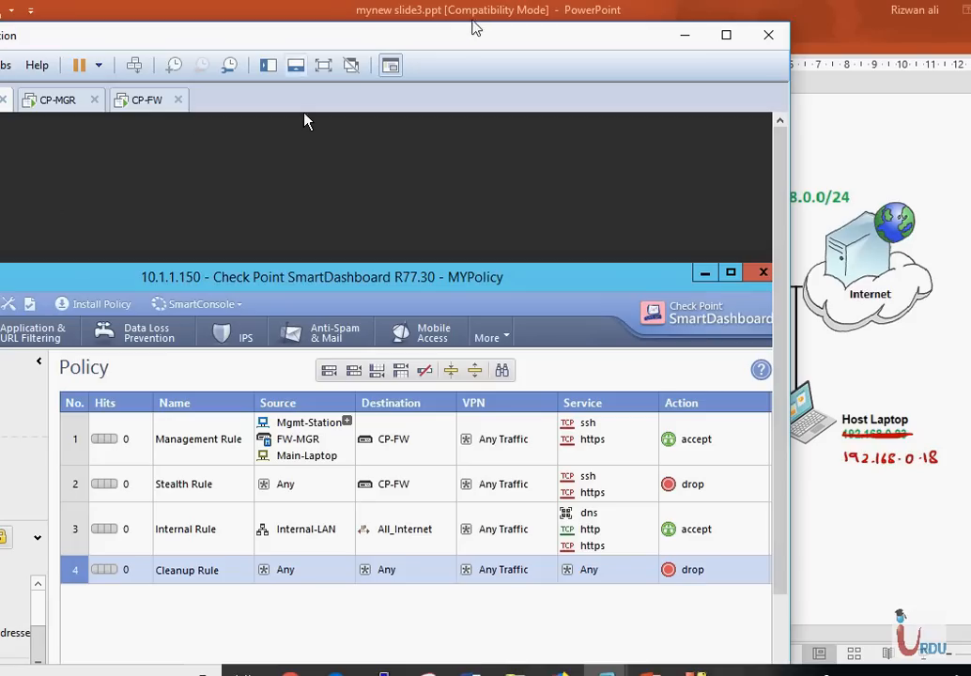
Switch to the Windows virtual machine running SmartDashboard and ping 10.1.1.200 from PowerShell.
{"action": "left_click_drag", "start_coordinate": [447, 45], "coordinate": [616, 25]}
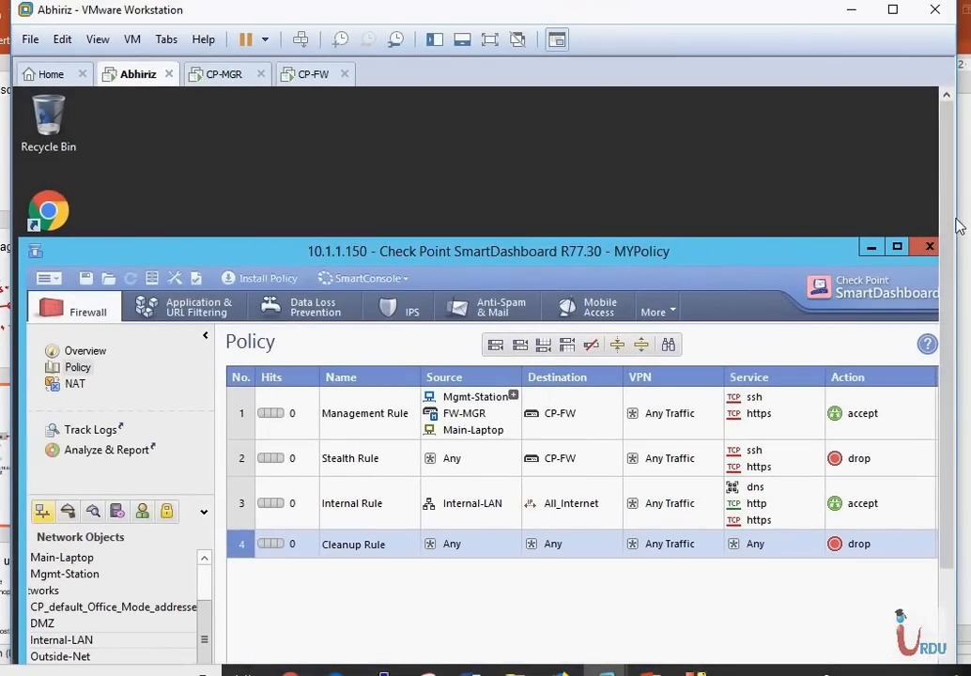
{"action": "left_click_drag", "start_coordinate": [949, 244], "coordinate": [952, 365]}
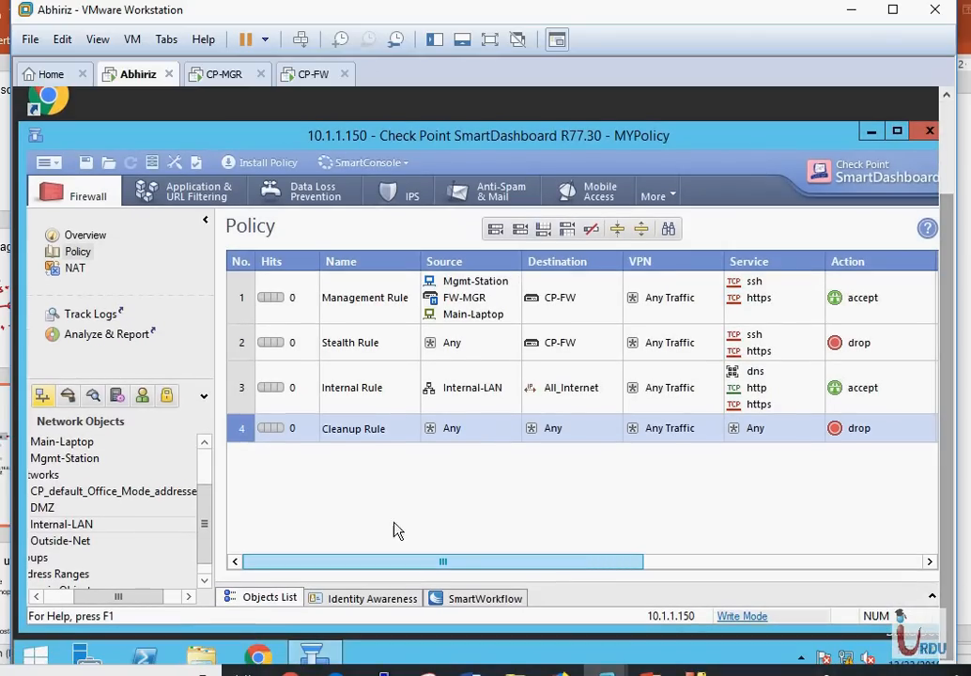
{"action": "left_click", "coordinate": [145, 656]}
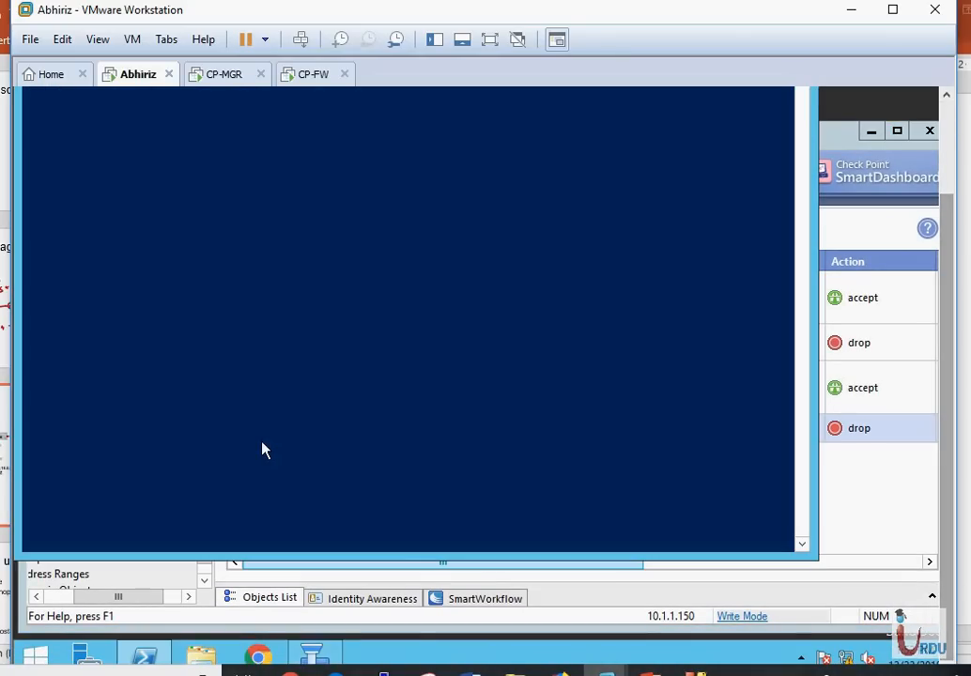
{"action": "left_click_drag", "start_coordinate": [947, 386], "coordinate": [942, 316]}
{"action": "type", "text": "p"}
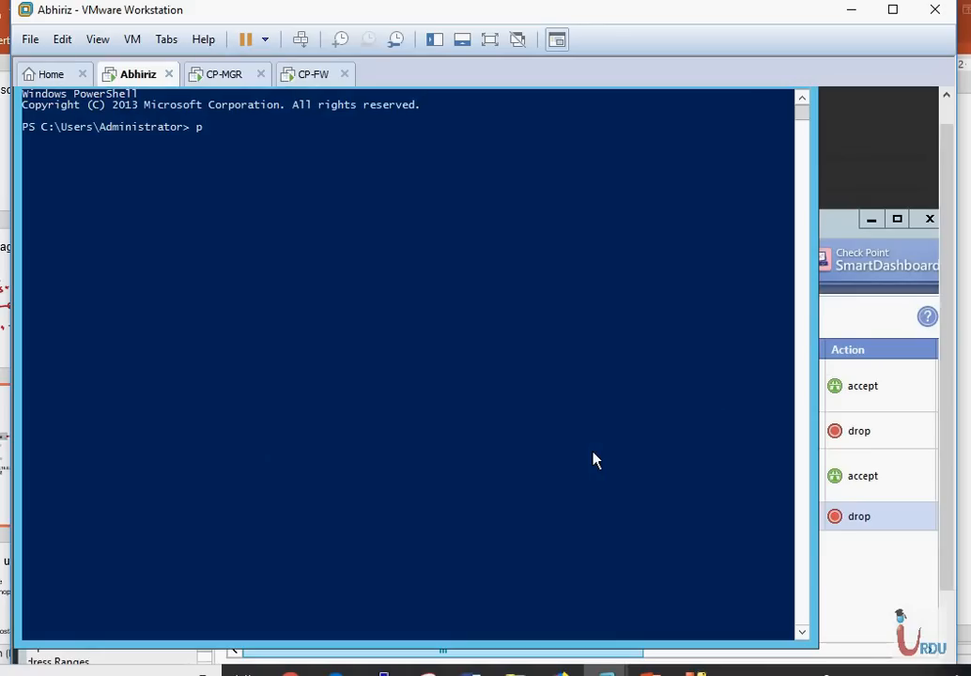
{"action": "type", "text": "ing 10.1.1.200"}
{"action": "key", "text": "Return"}
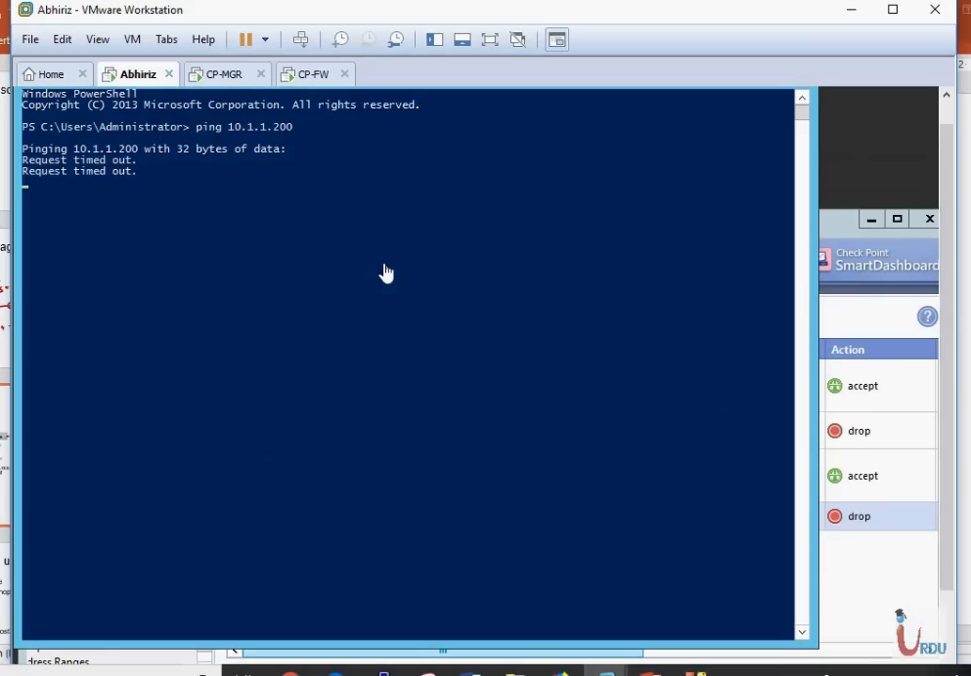
Return to the CP-FW console and unload the gateway's current security policy with fw unloadlocal.
{"action": "left_click", "coordinate": [314, 77]}
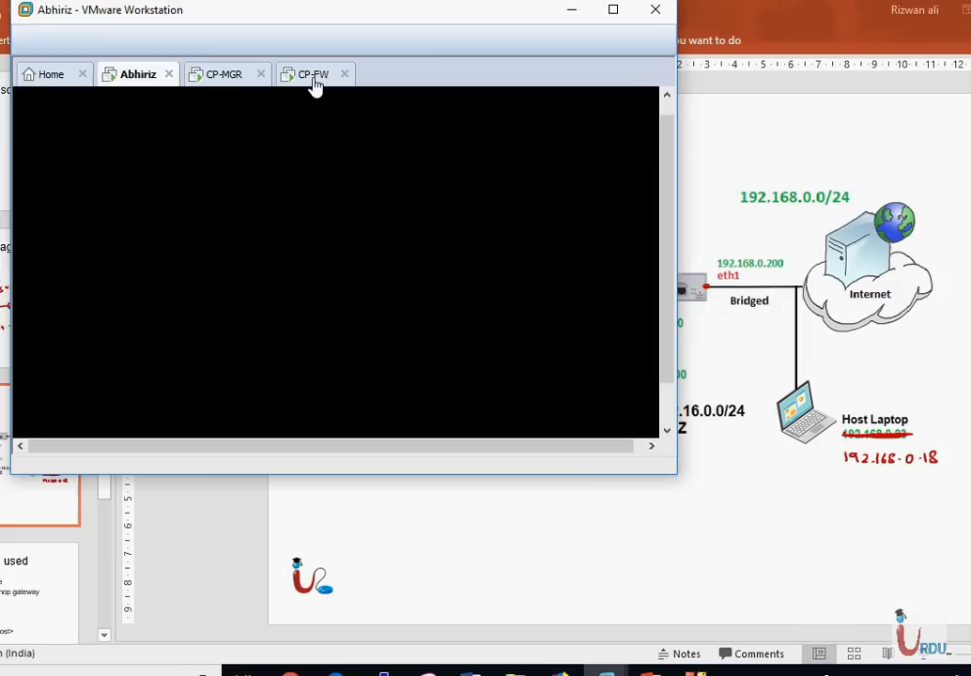
{"action": "left_click", "coordinate": [316, 223]}
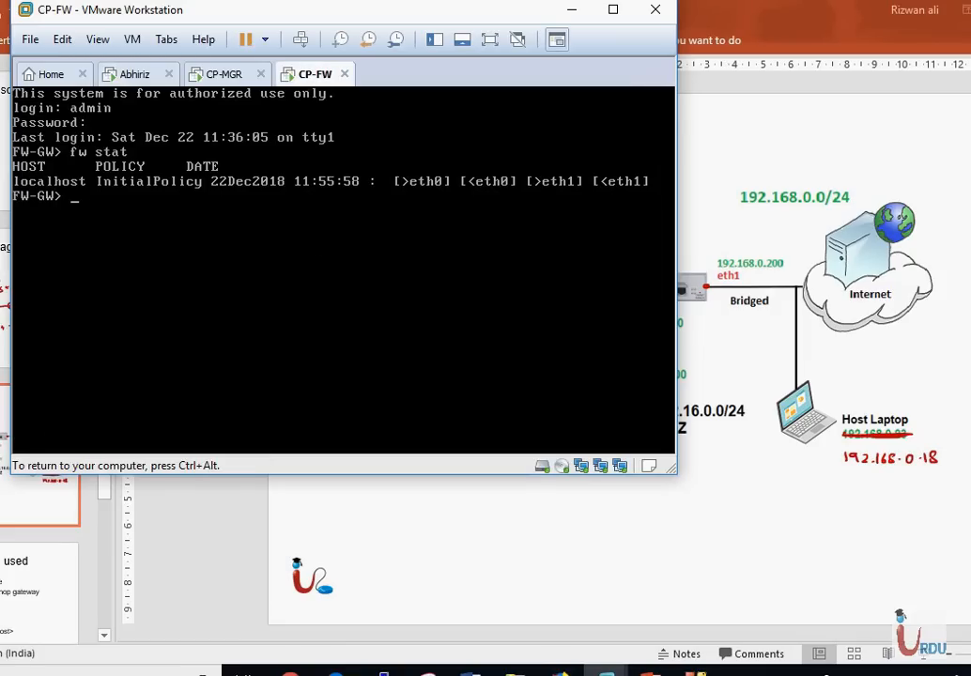
{"action": "type", "text": "fw unloadlocal"}
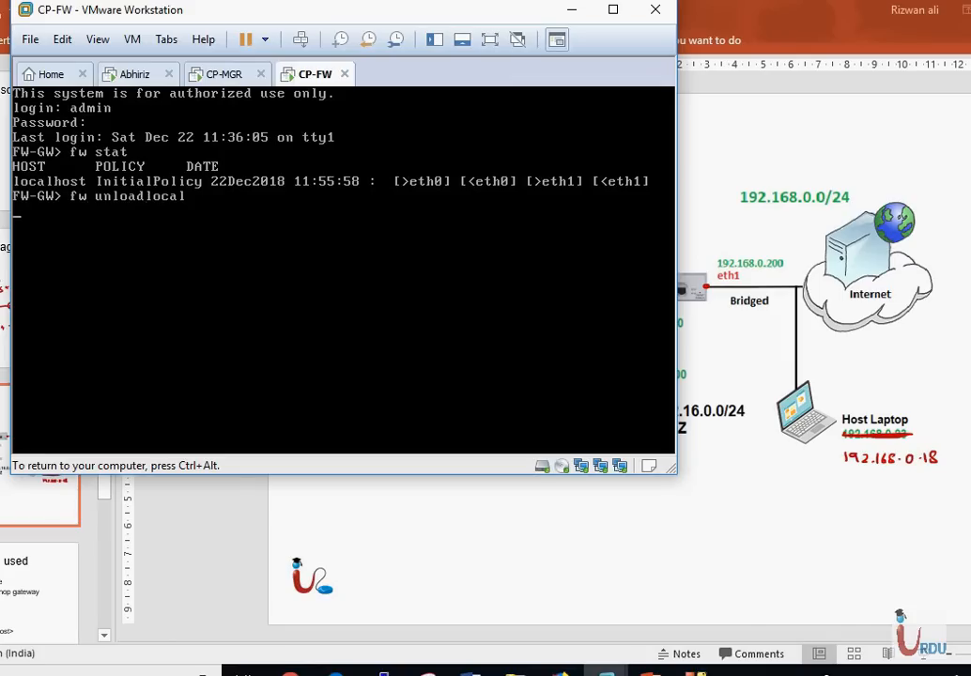
{"action": "key", "text": "Return"}
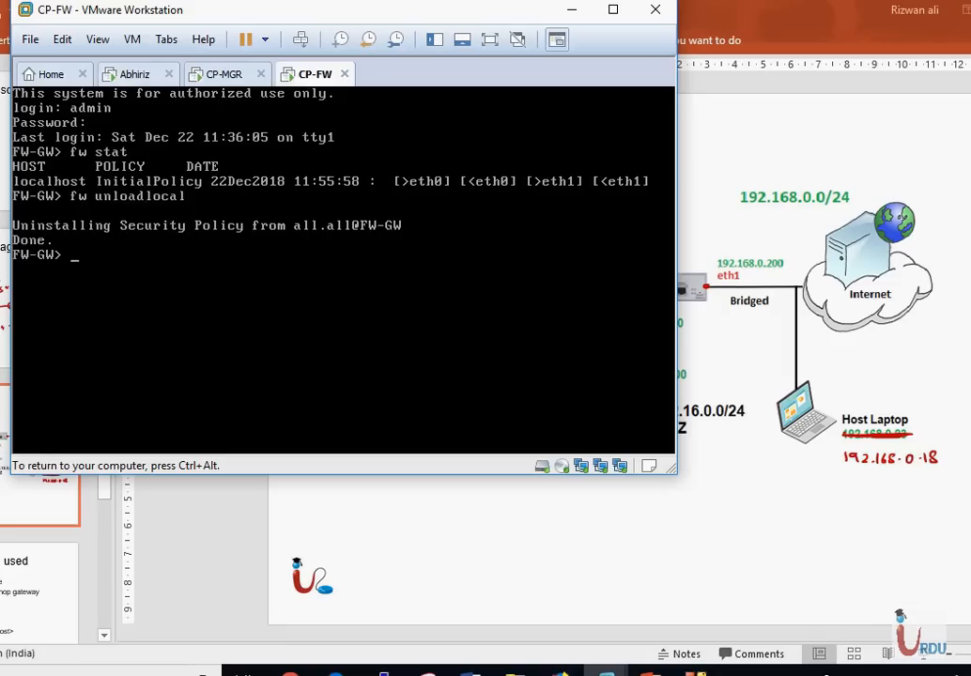
{"action": "key", "text": "ctrl+alt"}
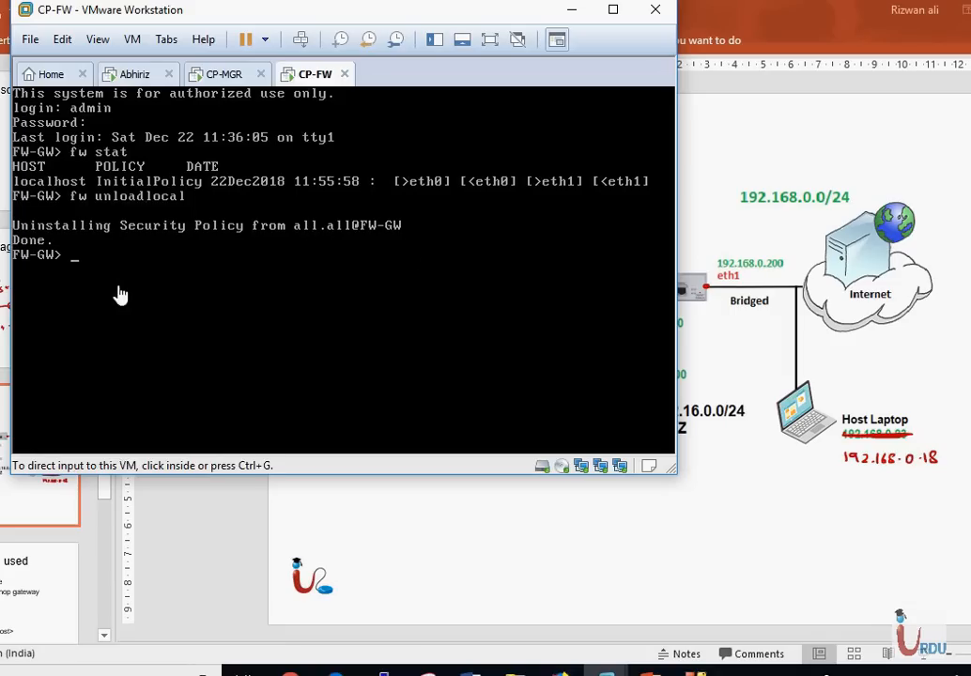
Run fw stat again on CP-FW to recheck the policy status after the unload.
{"action": "left_click", "coordinate": [235, 262]}
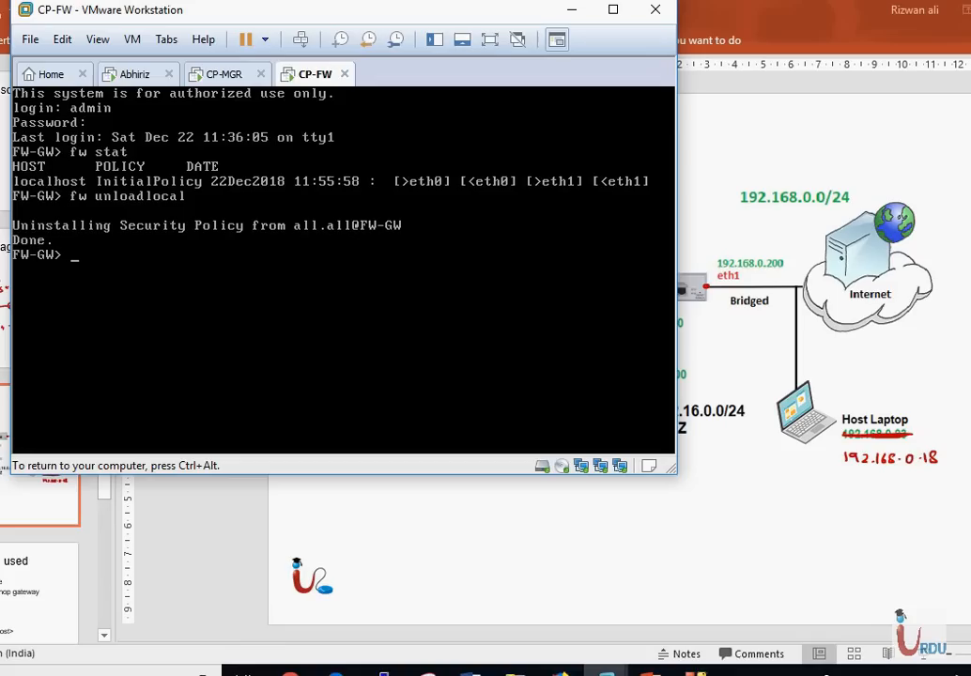
{"action": "key", "text": "Up"}
{"action": "key", "text": "Up"}
{"action": "key", "text": "Return"}
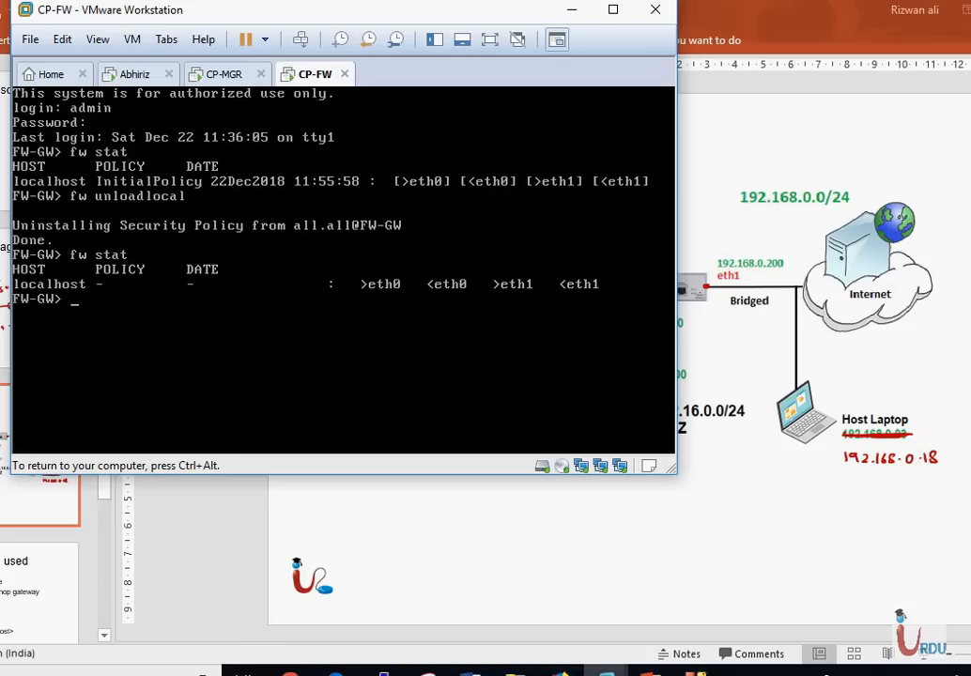
Switch back to the Windows virtual machine and ping 10.1.1.200 again from PowerShell.
{"action": "key", "text": "ctrl+alt"}
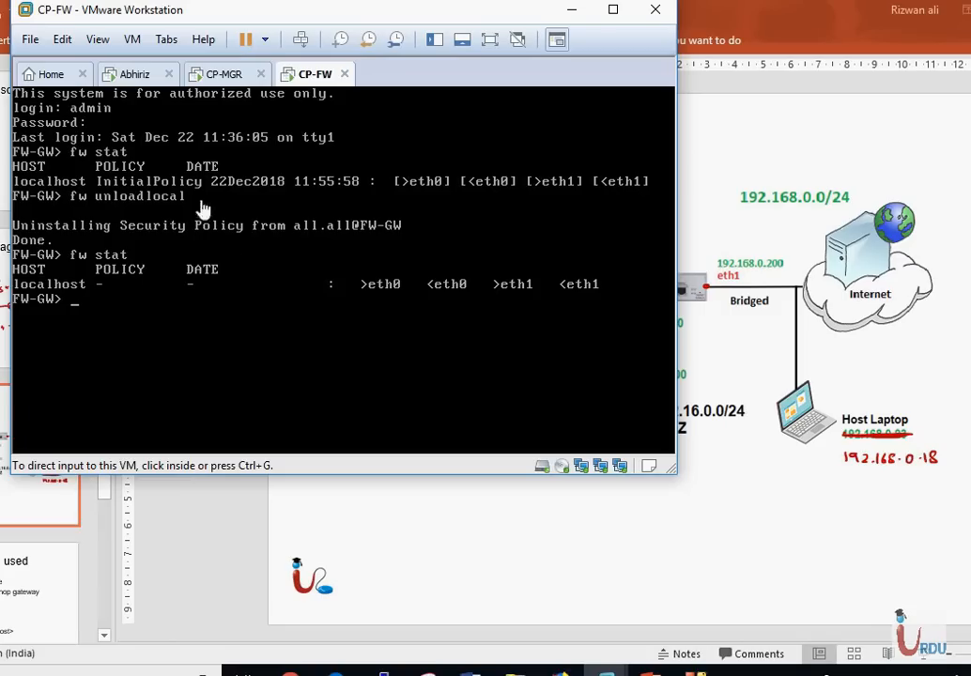
{"action": "left_click", "coordinate": [137, 75]}
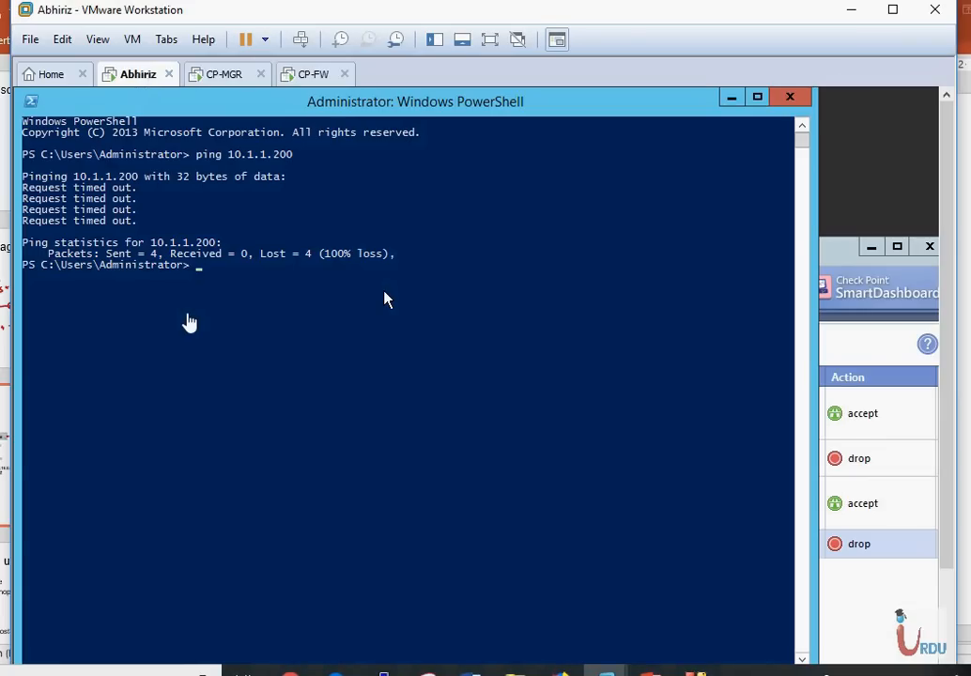
{"action": "key", "text": "Up"}
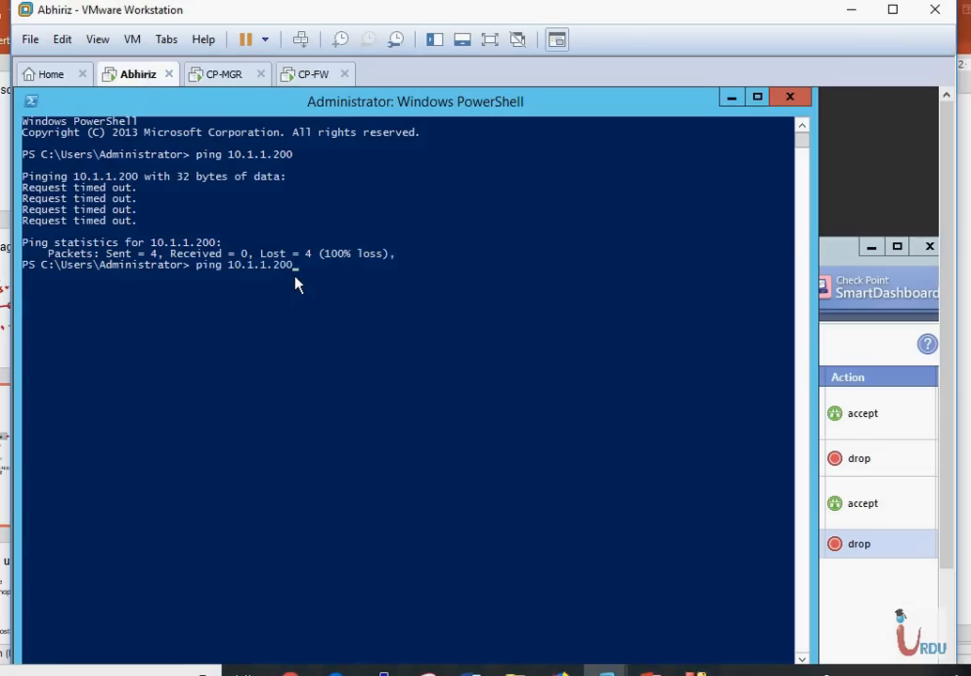
{"action": "key", "text": "Return"}
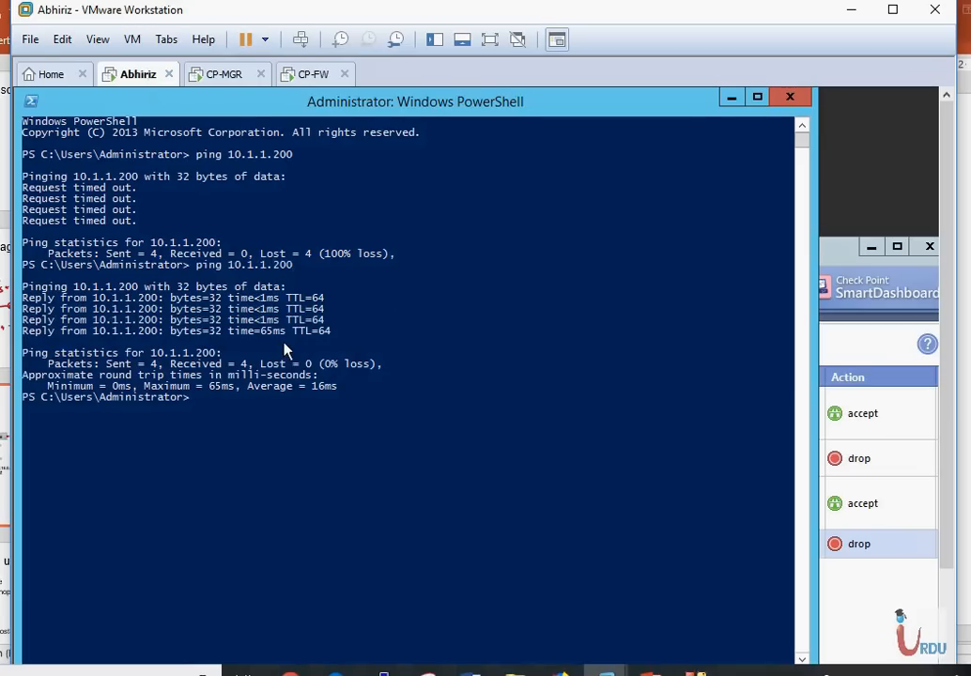
Bring up SmartDashboard on the Windows virtual machine and install MYPolicy on the CP-FW gateway with Network Security selected.
{"action": "left_click", "coordinate": [314, 74]}
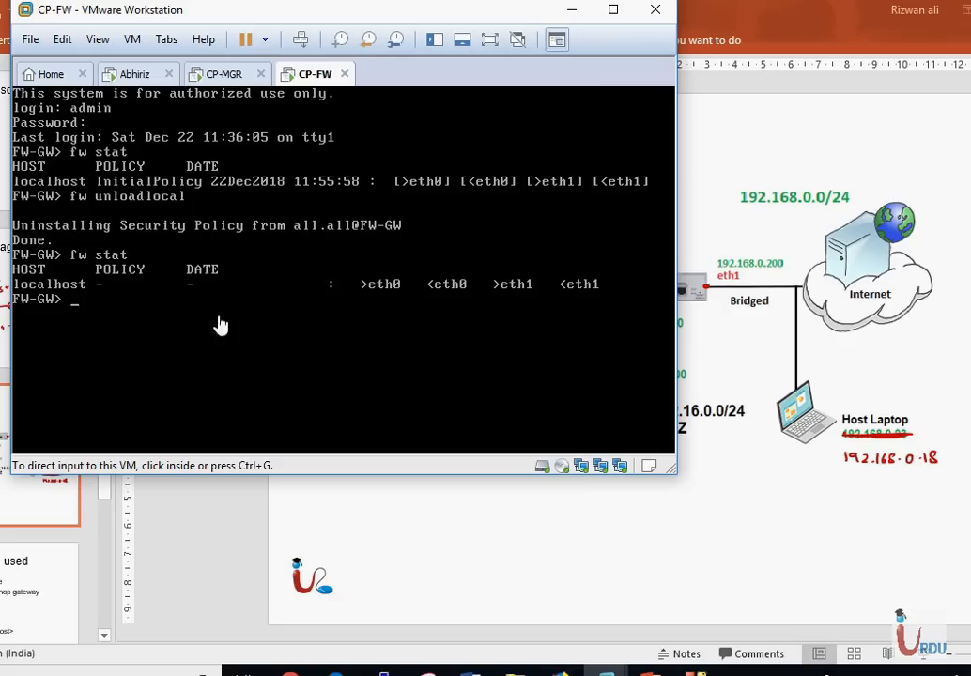
{"action": "left_click", "coordinate": [141, 75]}
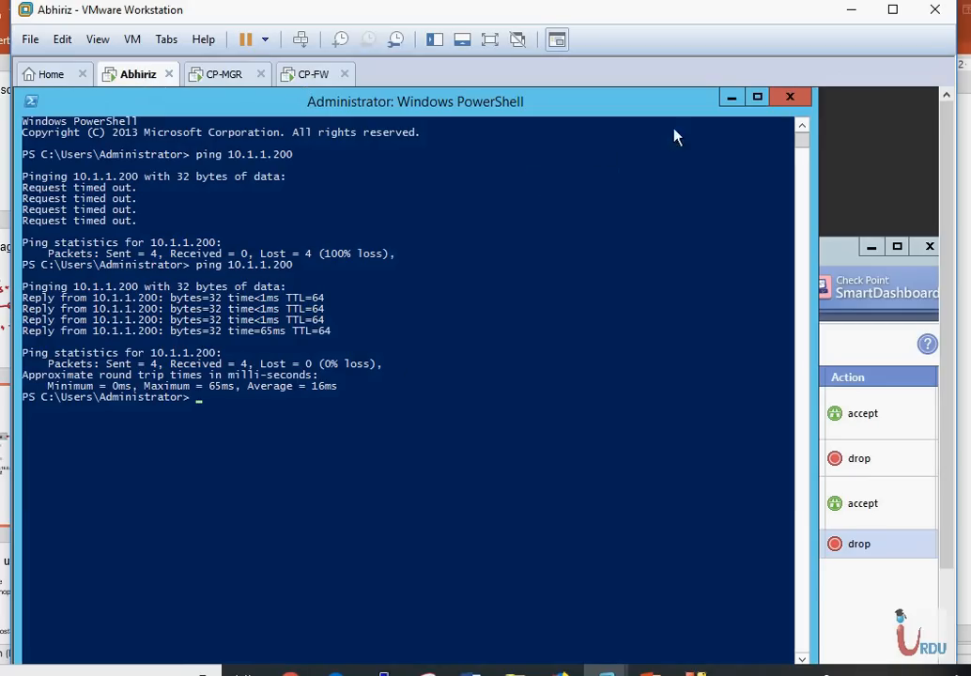
{"action": "left_click", "coordinate": [732, 97]}
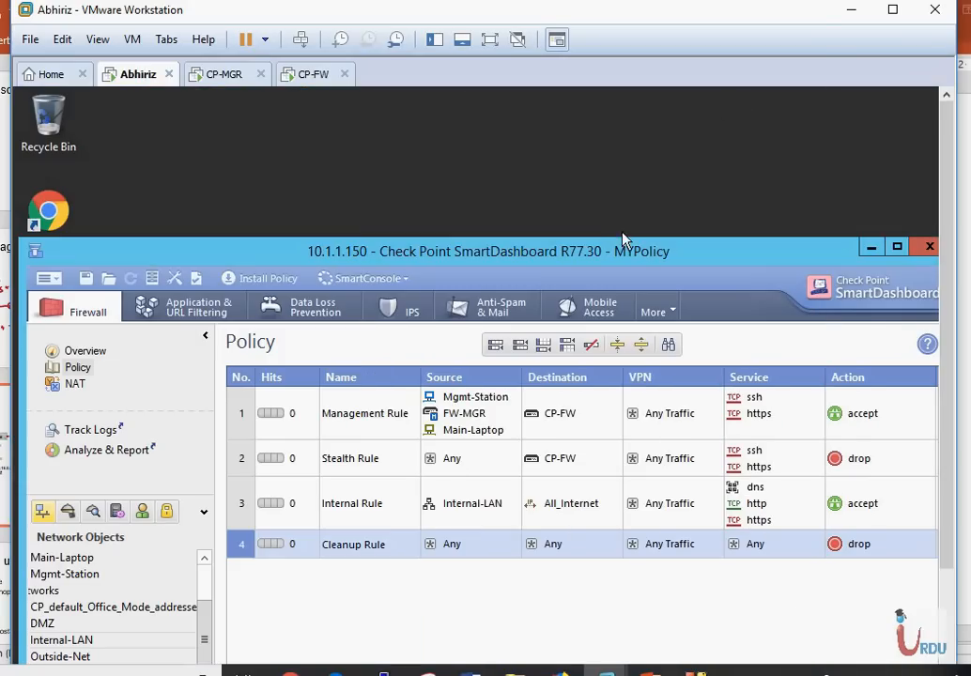
{"action": "left_click_drag", "start_coordinate": [611, 258], "coordinate": [594, 148]}
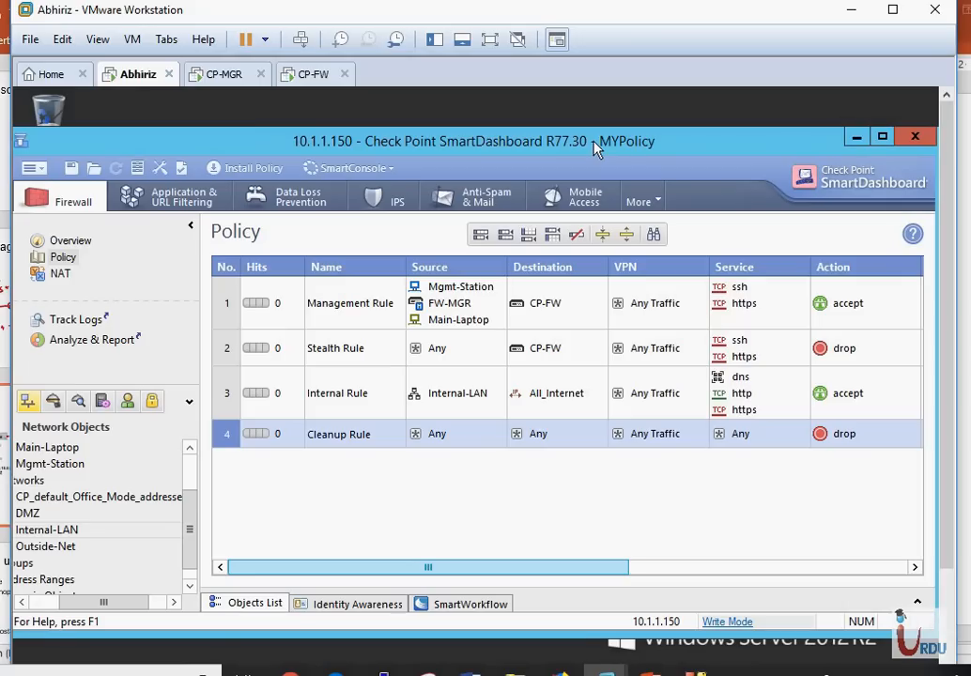
{"action": "left_click", "coordinate": [250, 169]}
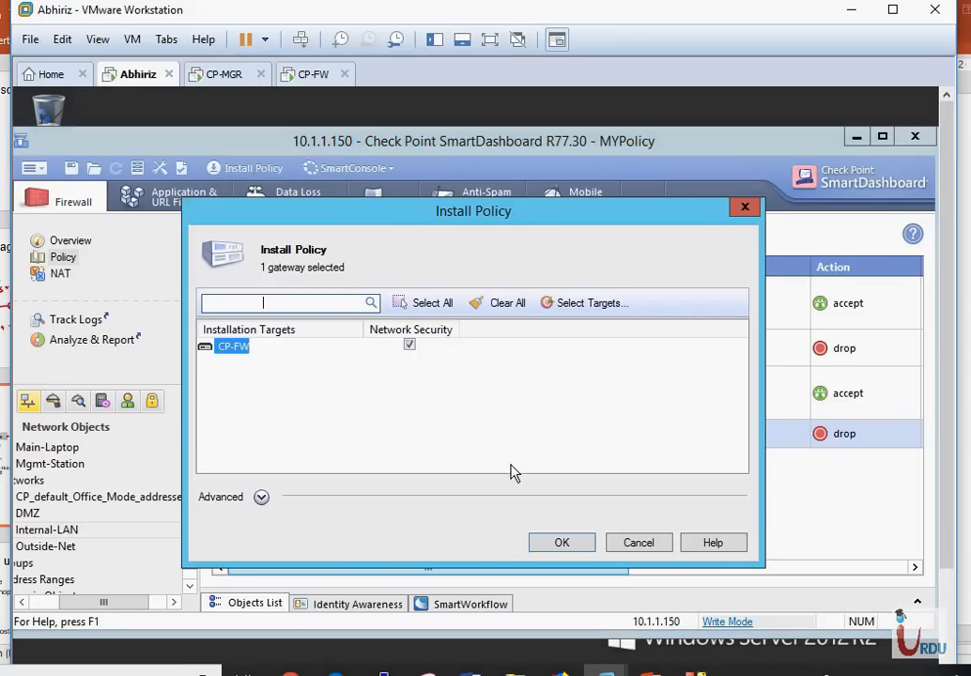
{"action": "left_click", "coordinate": [554, 546]}
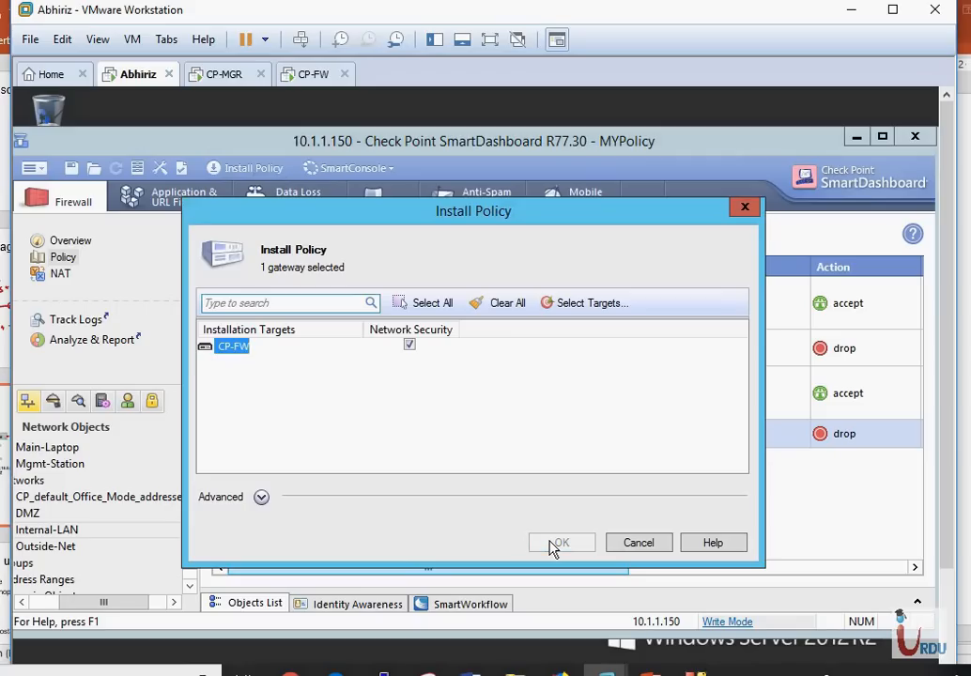
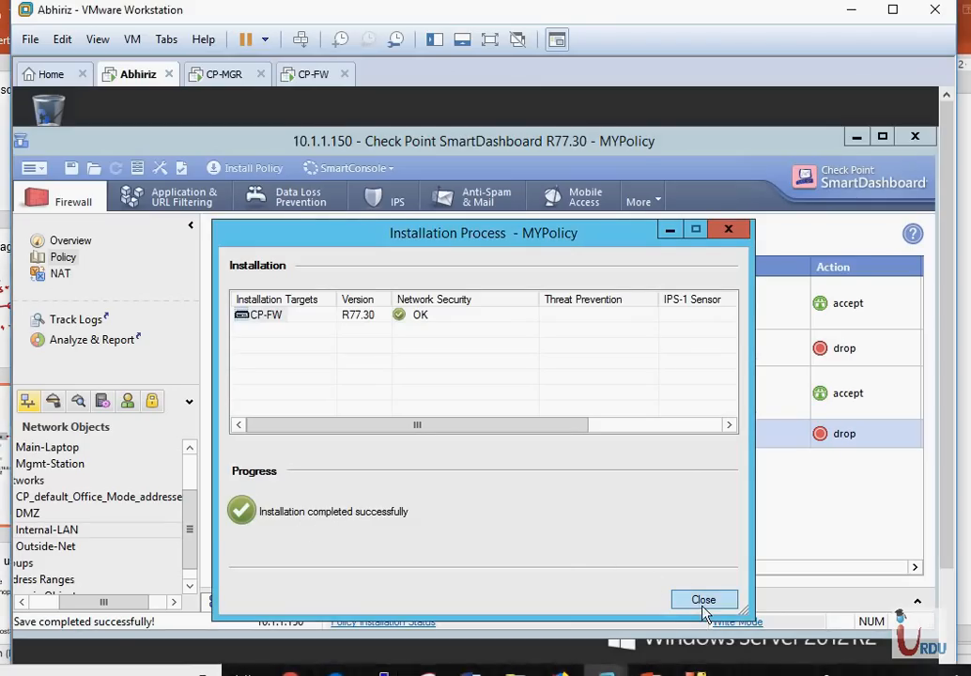
{"action": "left_click", "coordinate": [703, 601]}
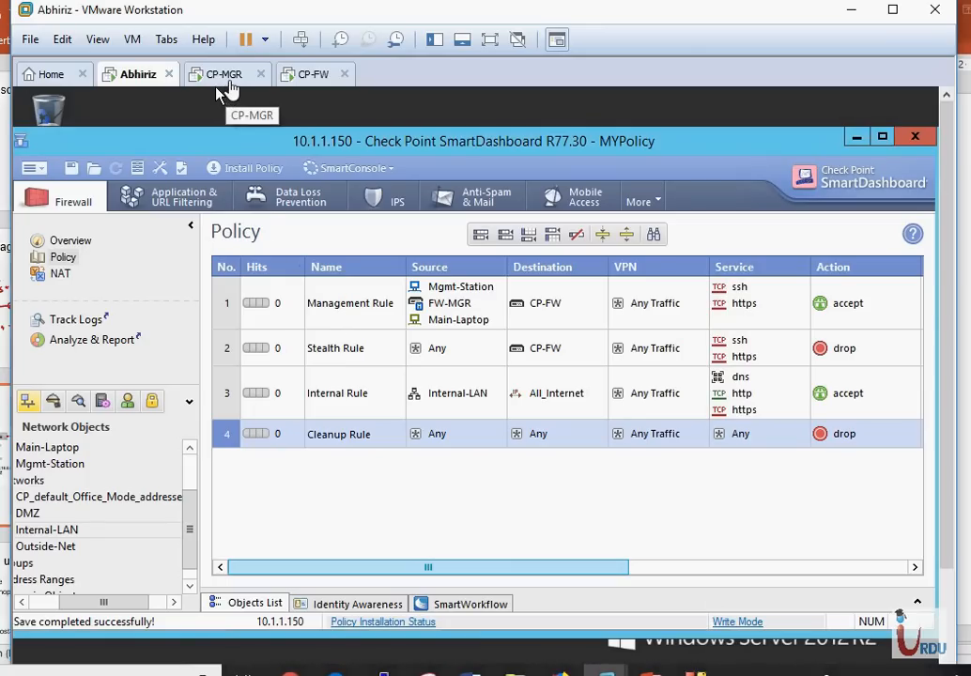
Check which policy is loaded on the CP-FW gateway after the installation by running fw stat in its console.
{"action": "left_click", "coordinate": [310, 74]}
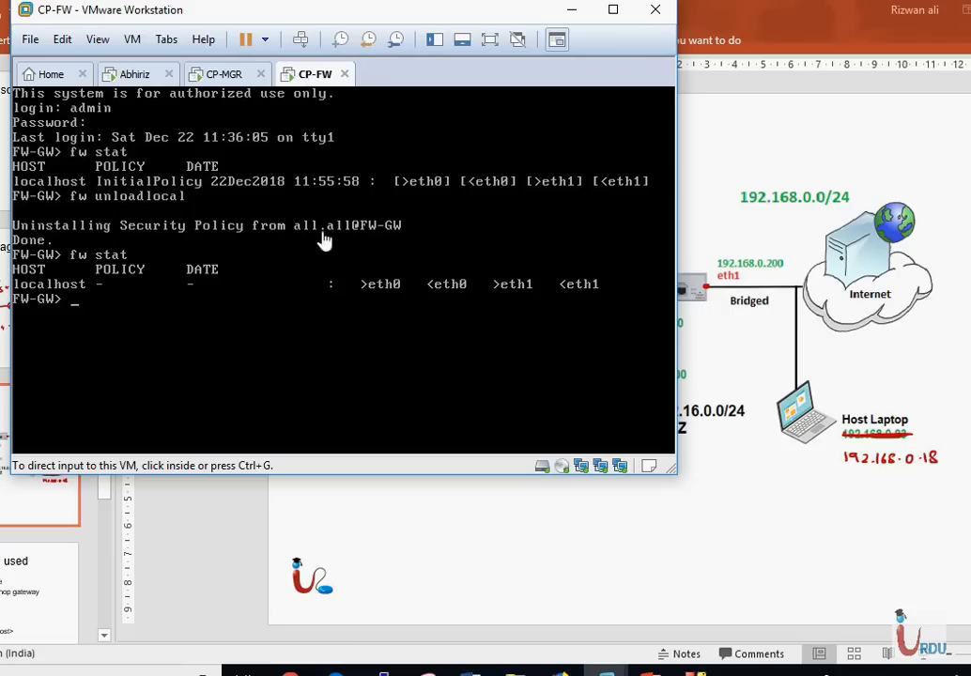
{"action": "left_click", "coordinate": [299, 320]}
{"action": "type", "text": "fw stat"}
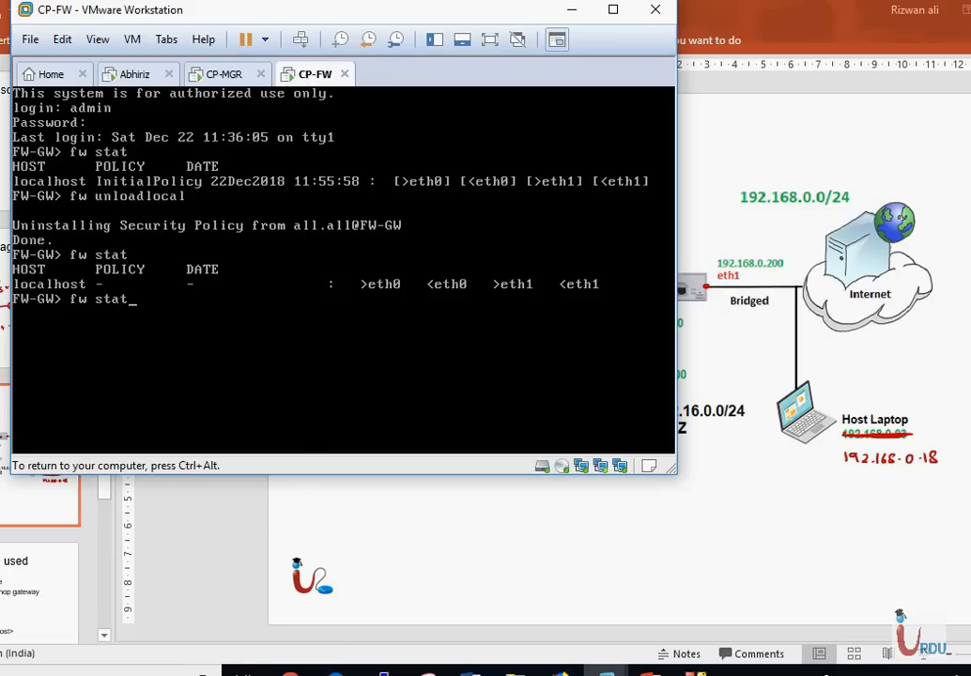
{"action": "key", "text": "Return"}
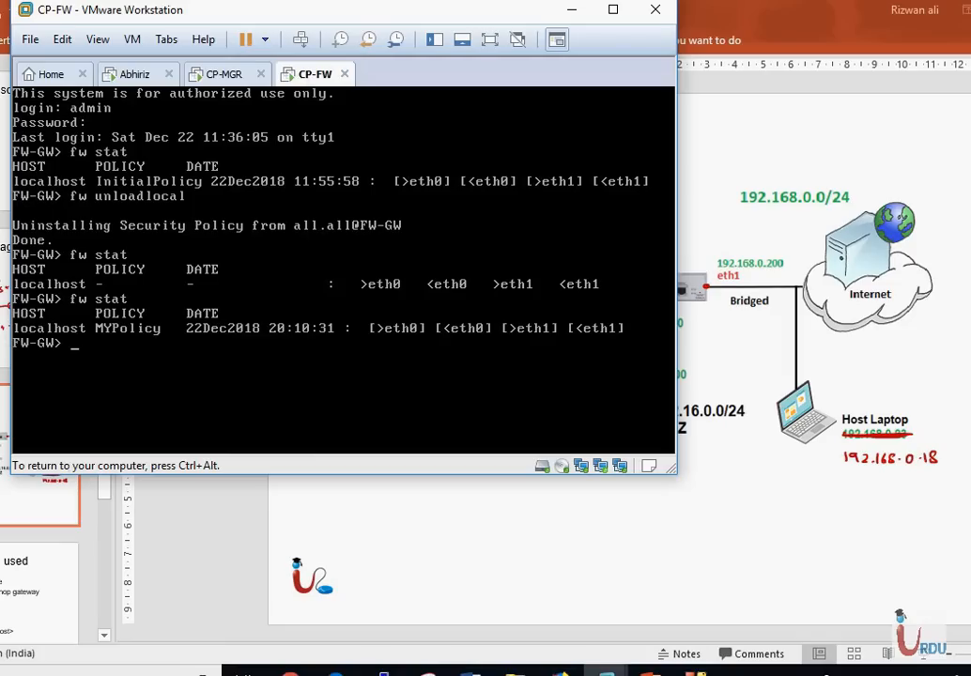
{"action": "key", "text": "ctrl+alt"}
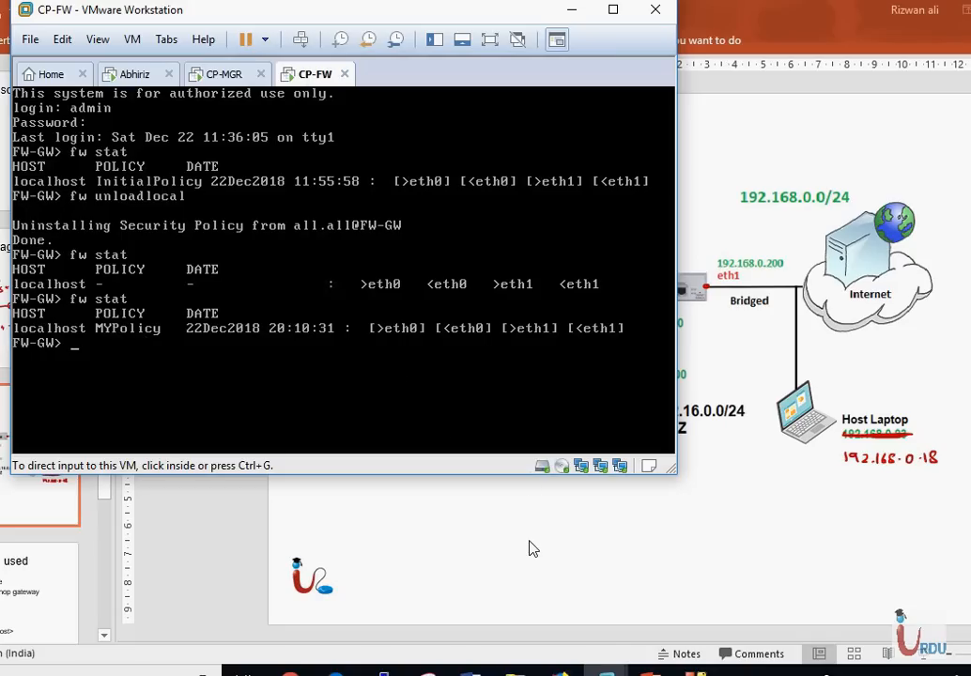
Return to SmartDashboard, add a rule below the Internal Rule and name it DMZ-to-Internet.
{"action": "left_click", "coordinate": [136, 77]}
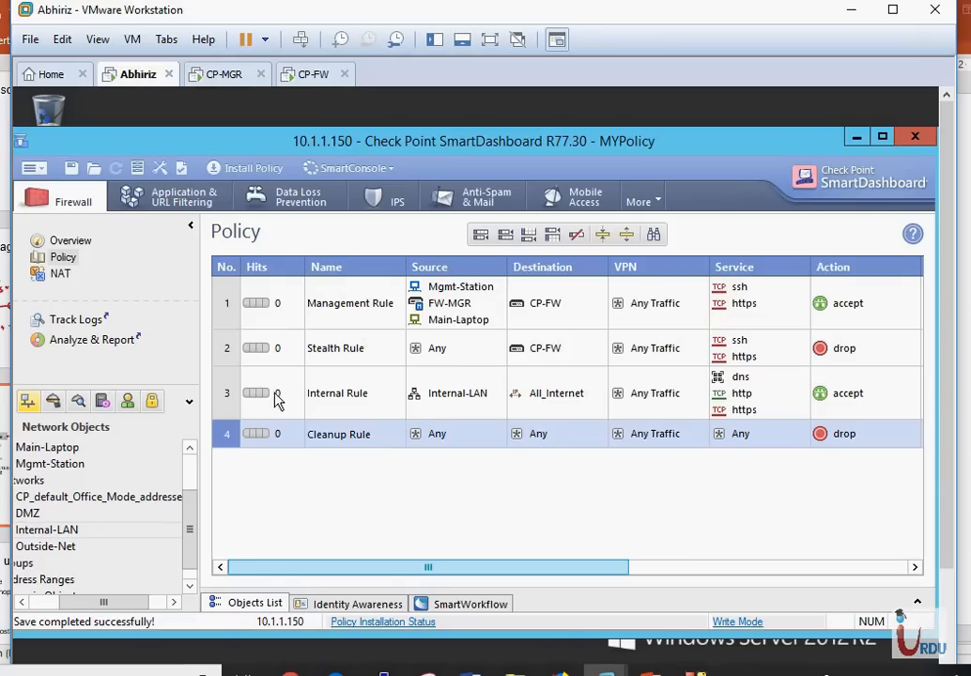
{"action": "mouse_move", "coordinate": [277, 399]}
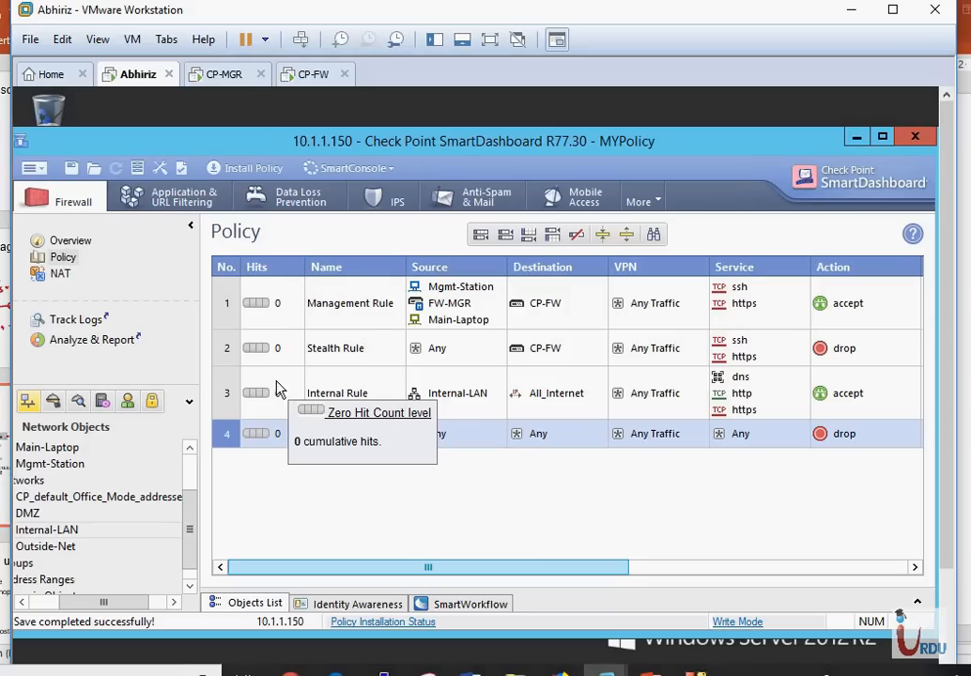
{"action": "left_click", "coordinate": [231, 393]}
{"action": "right_click", "coordinate": [231, 390]}
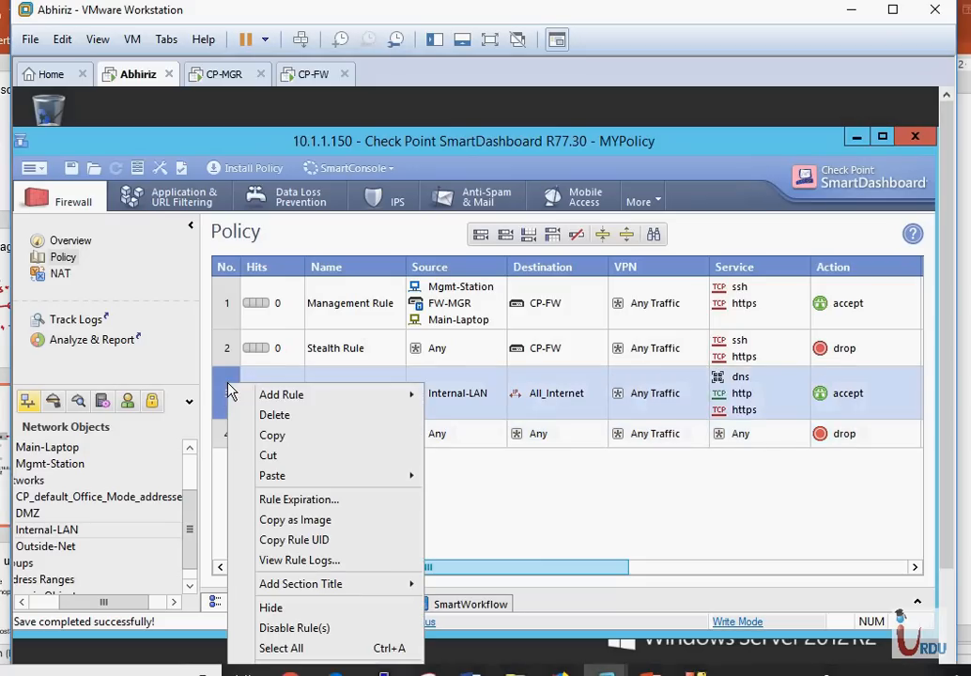
{"action": "mouse_move", "coordinate": [354, 402]}
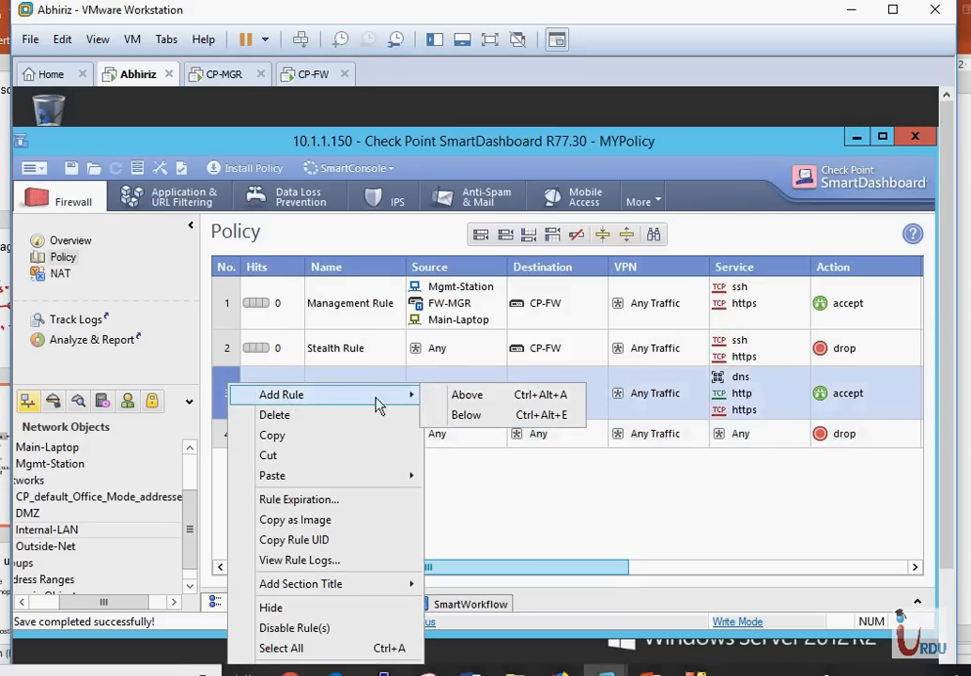
{"action": "left_click", "coordinate": [469, 424]}
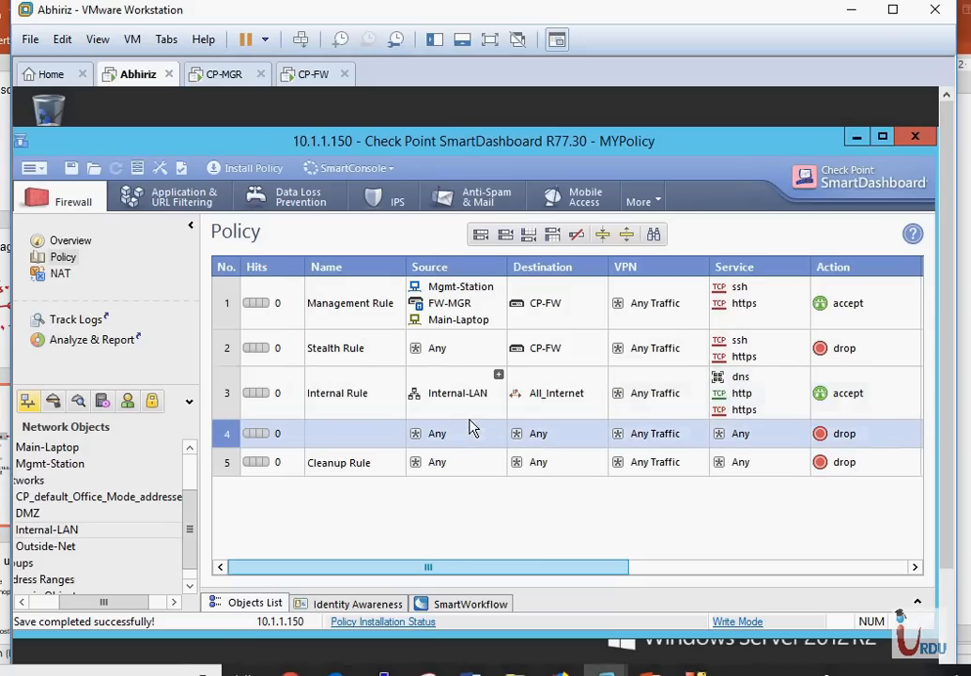
{"action": "double_click", "coordinate": [381, 439]}
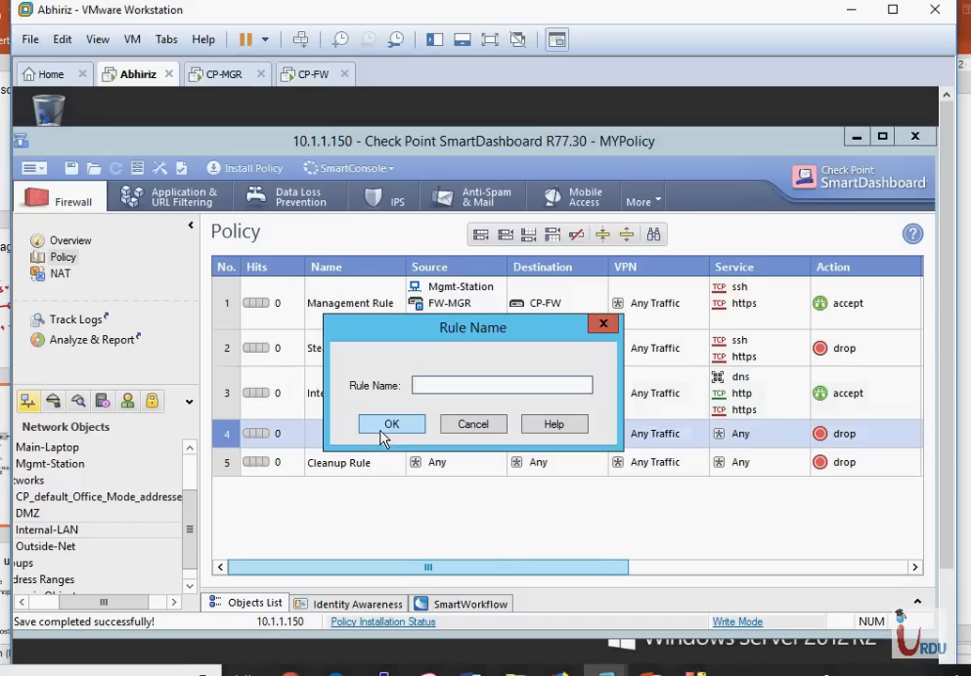
{"action": "type", "text": "DMZ-to-Internet"}
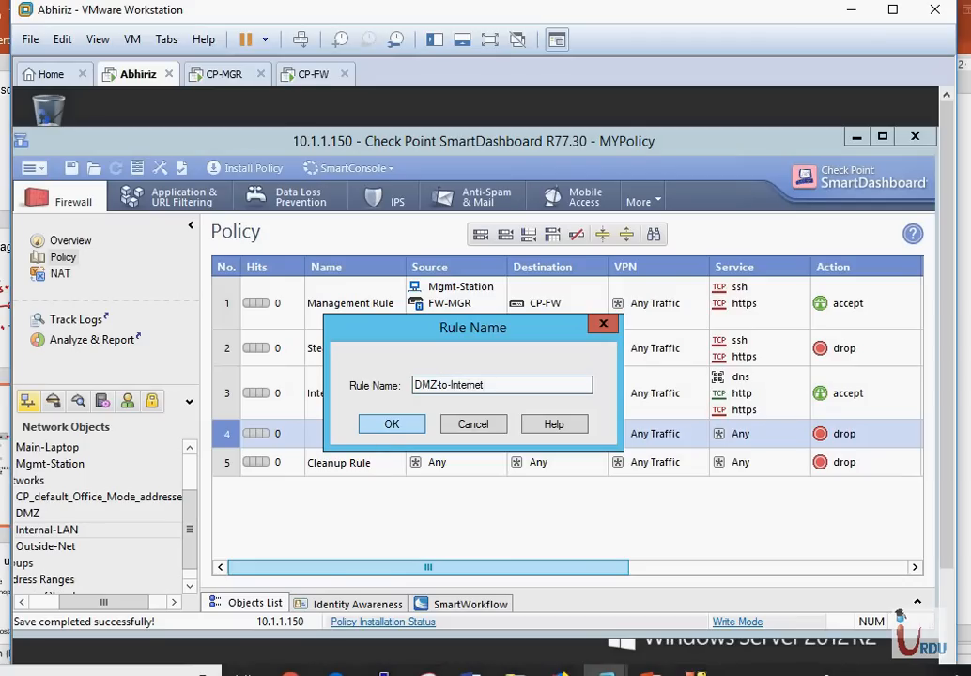
{"action": "left_click", "coordinate": [389, 427]}
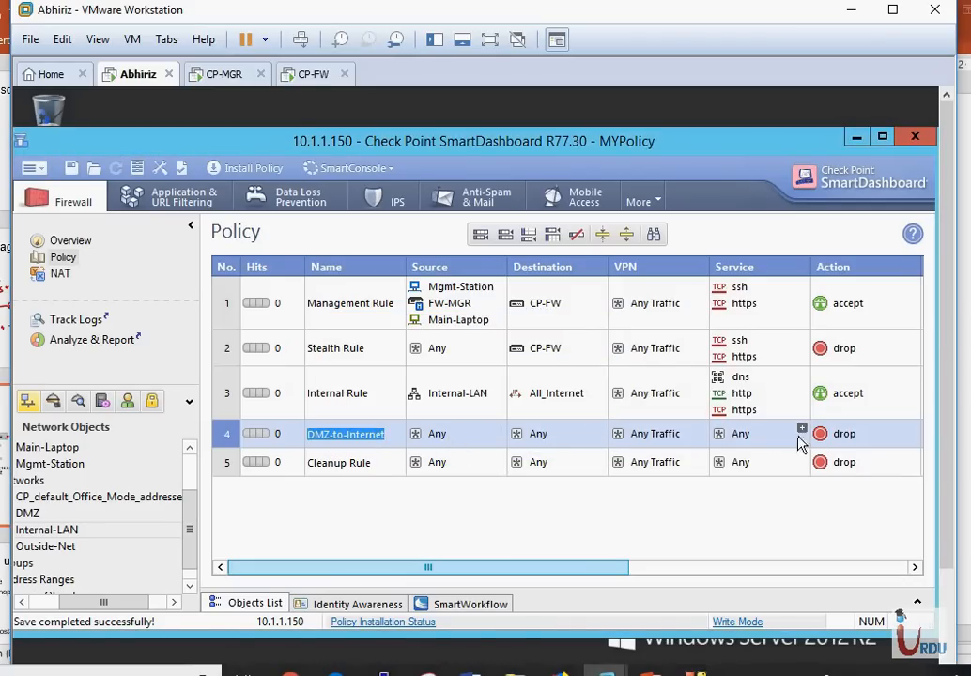
Configure the DMZ-to-Internet rule to accept dns, http and https traffic from the DMZ network to All_Internet.
{"action": "right_click", "coordinate": [833, 440]}
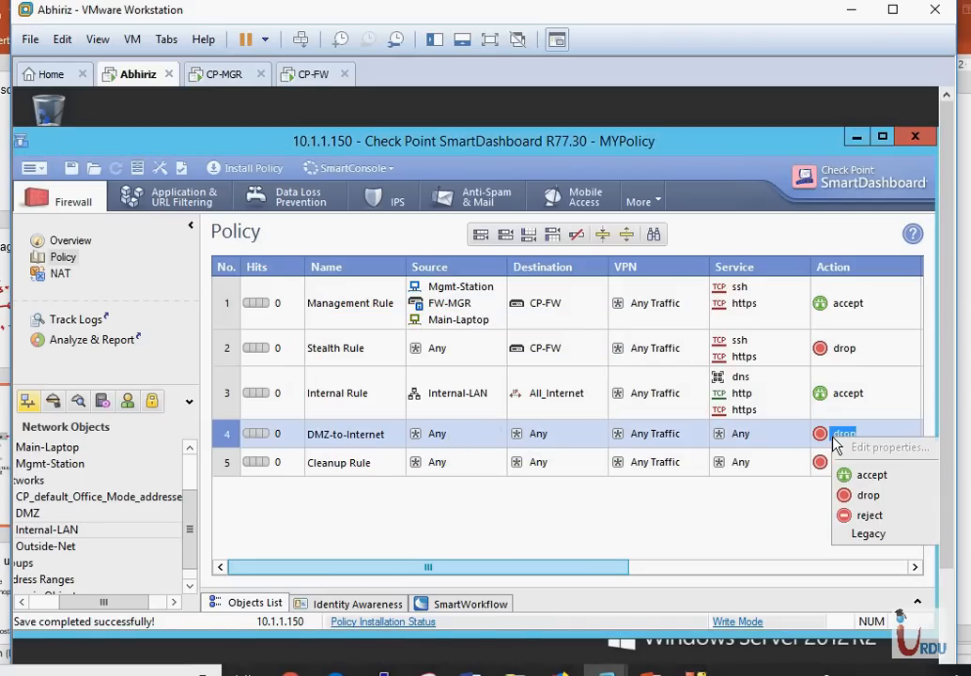
{"action": "left_click", "coordinate": [873, 477]}
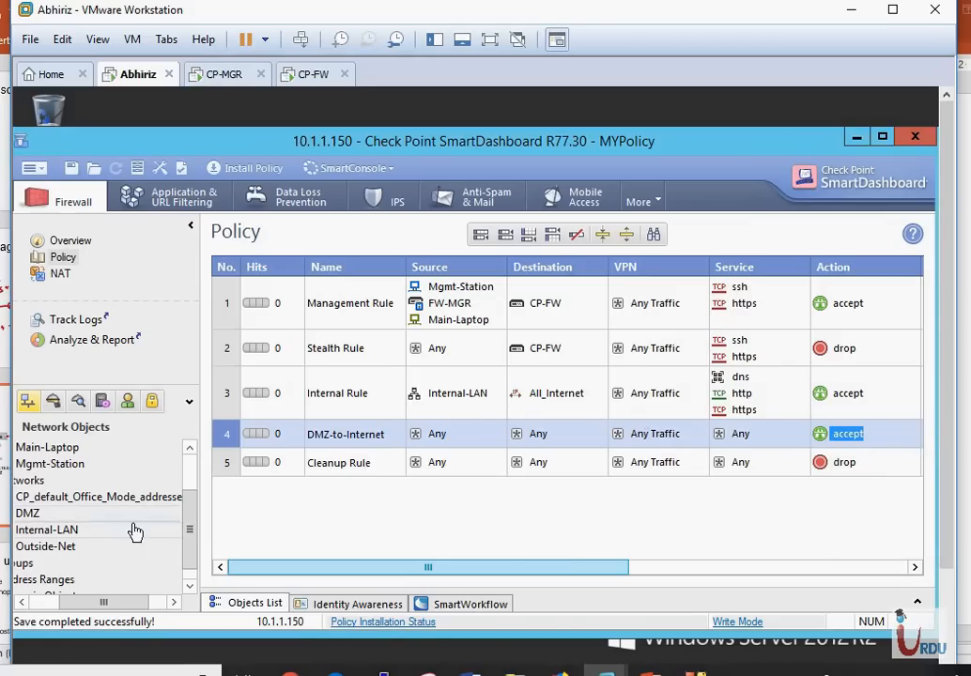
{"action": "left_click_drag", "start_coordinate": [130, 602], "coordinate": [108, 601]}
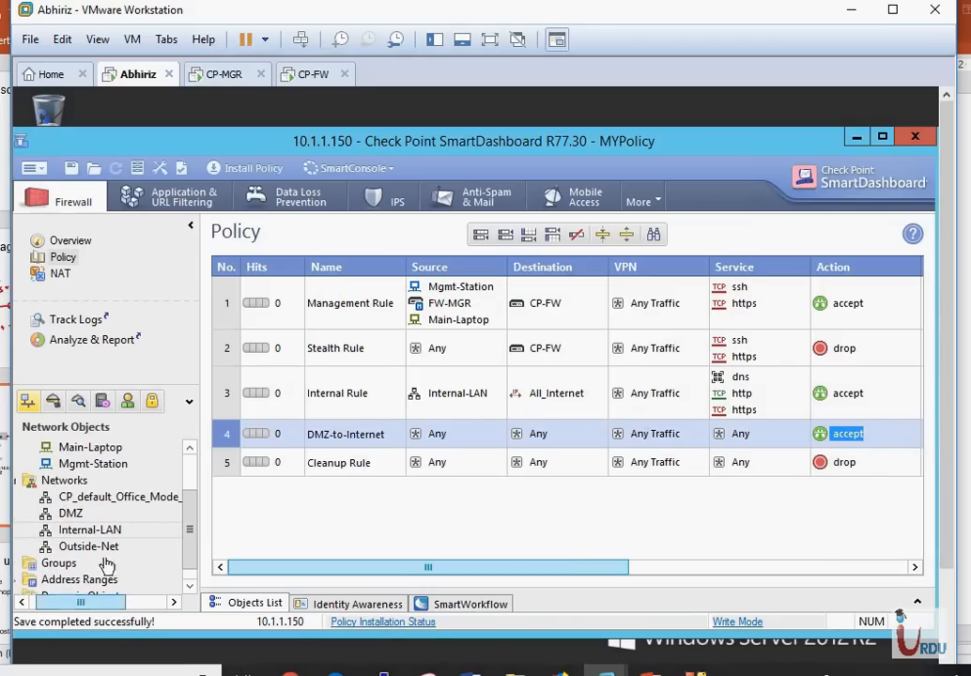
{"action": "left_click_drag", "start_coordinate": [76, 516], "coordinate": [458, 444]}
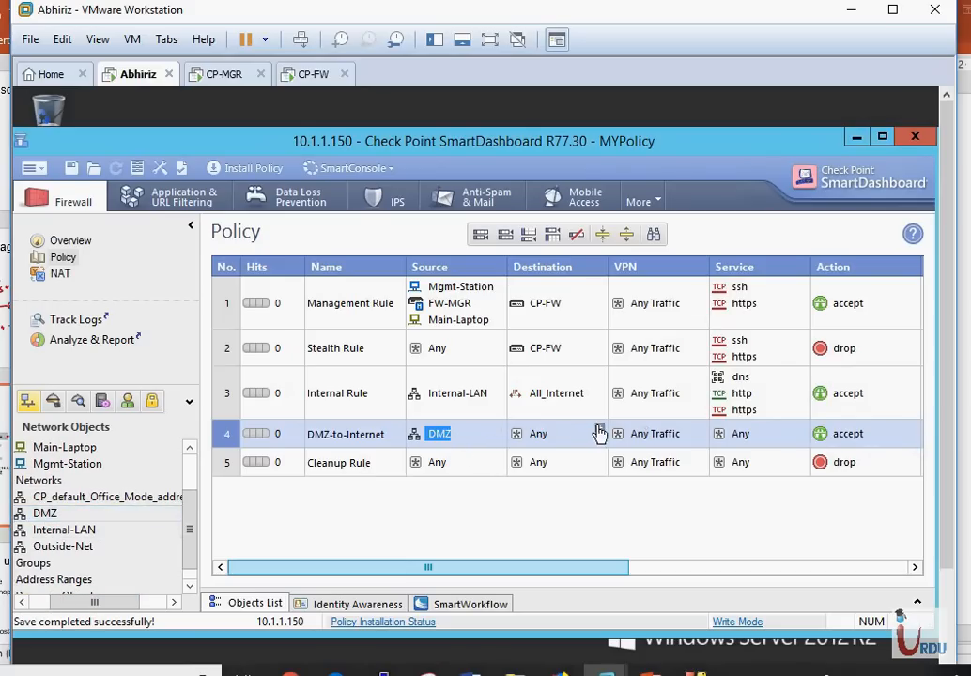
{"action": "left_click_drag", "start_coordinate": [568, 400], "coordinate": [566, 434]}
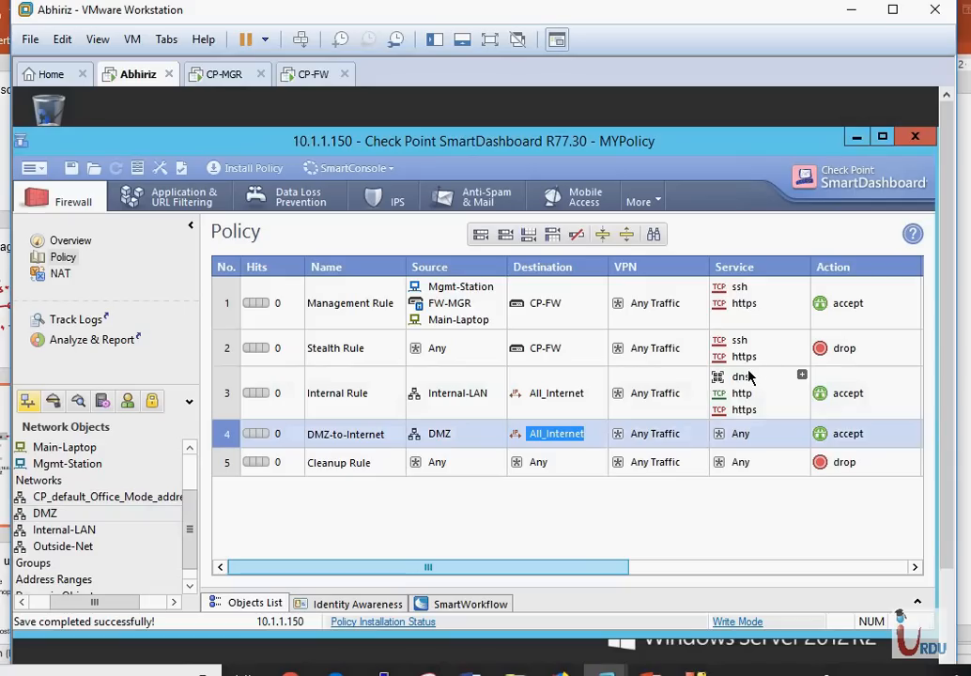
{"action": "left_click_drag", "start_coordinate": [748, 377], "coordinate": [760, 441]}
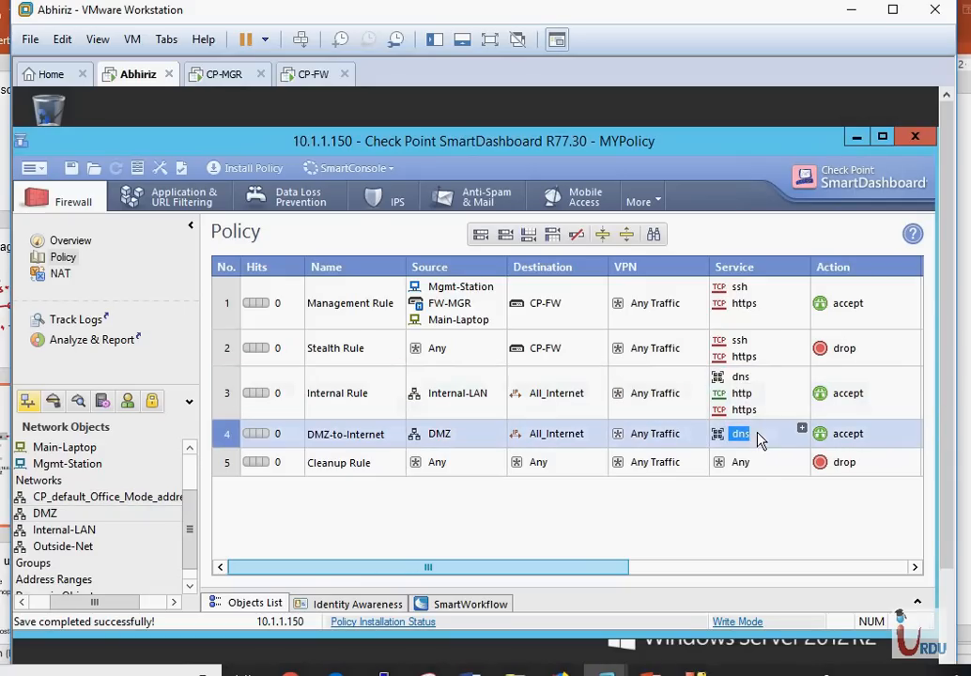
{"action": "left_click_drag", "start_coordinate": [742, 394], "coordinate": [762, 459]}
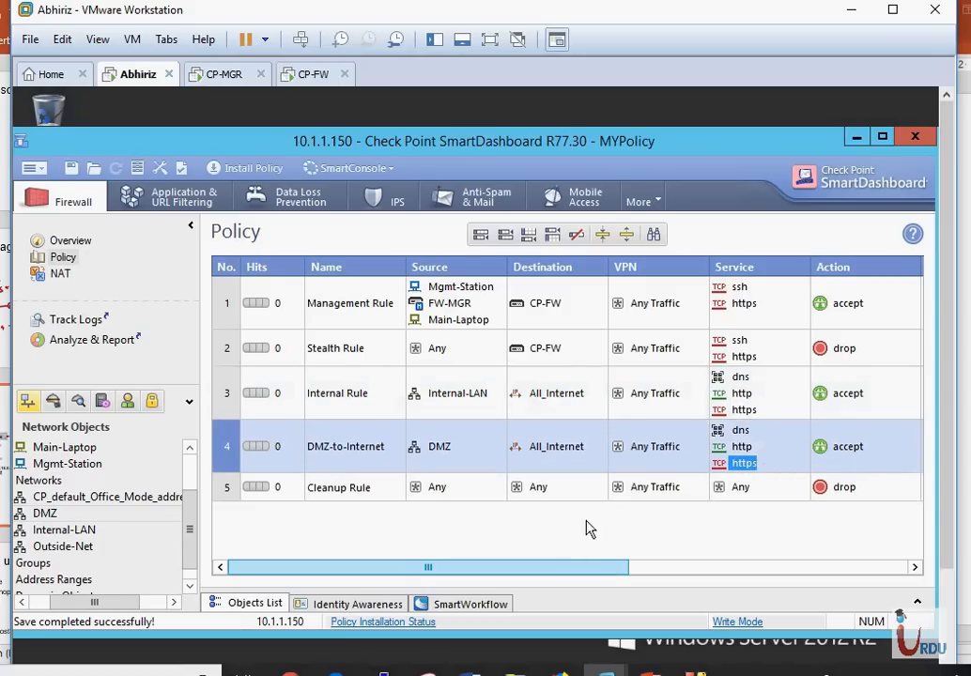
Set the DMZ-to-Internet rule's tracking to Log and its install target to CP-FW.
{"action": "left_click_drag", "start_coordinate": [568, 577], "coordinate": [663, 574]}
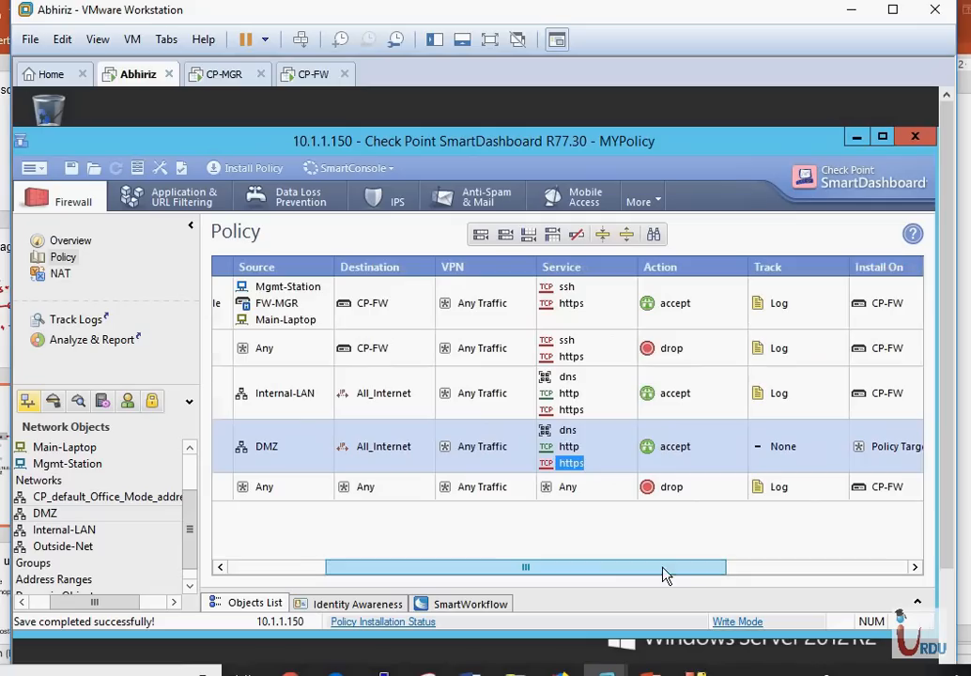
{"action": "right_click", "coordinate": [780, 447]}
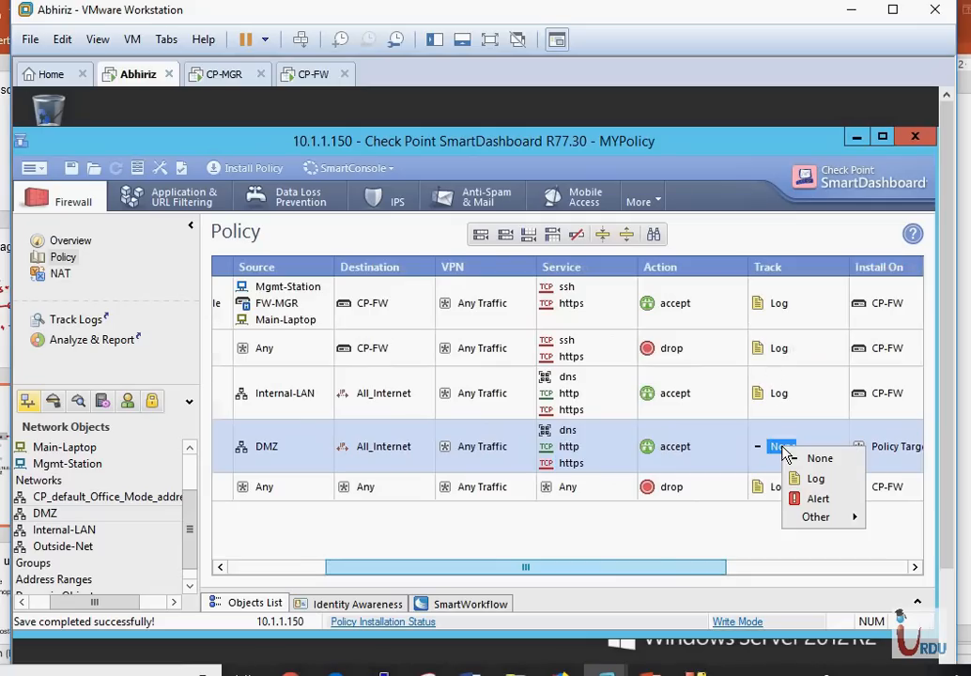
{"action": "left_click", "coordinate": [814, 480]}
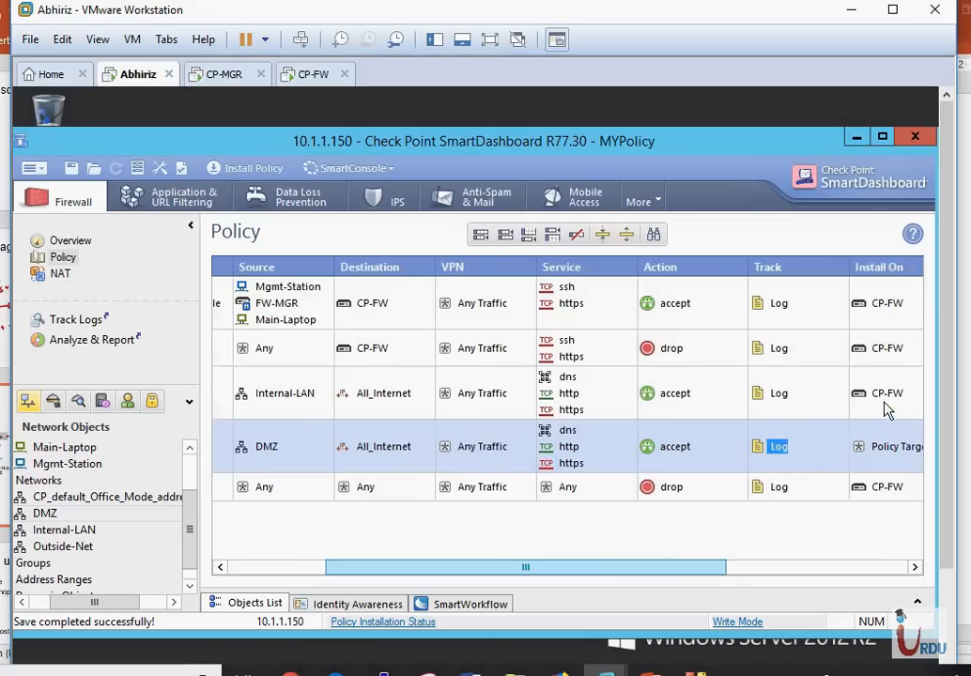
{"action": "left_click_drag", "start_coordinate": [886, 394], "coordinate": [836, 451]}
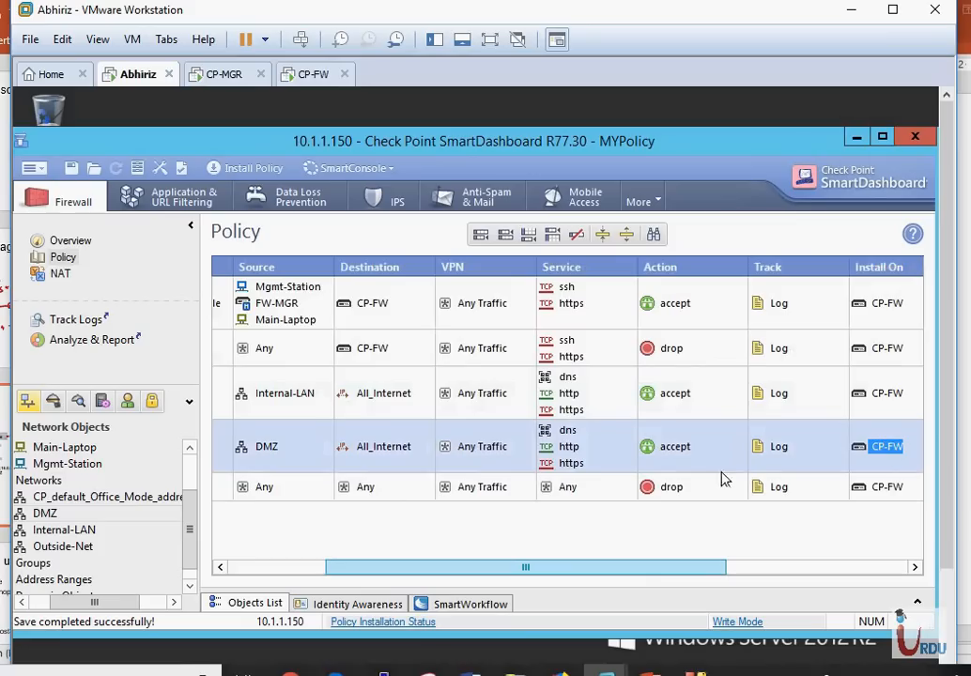
Check the policy currently loaded on the CP-FW gateway by running fw stat again in its console.
{"action": "left_click_drag", "start_coordinate": [555, 569], "coordinate": [332, 582]}
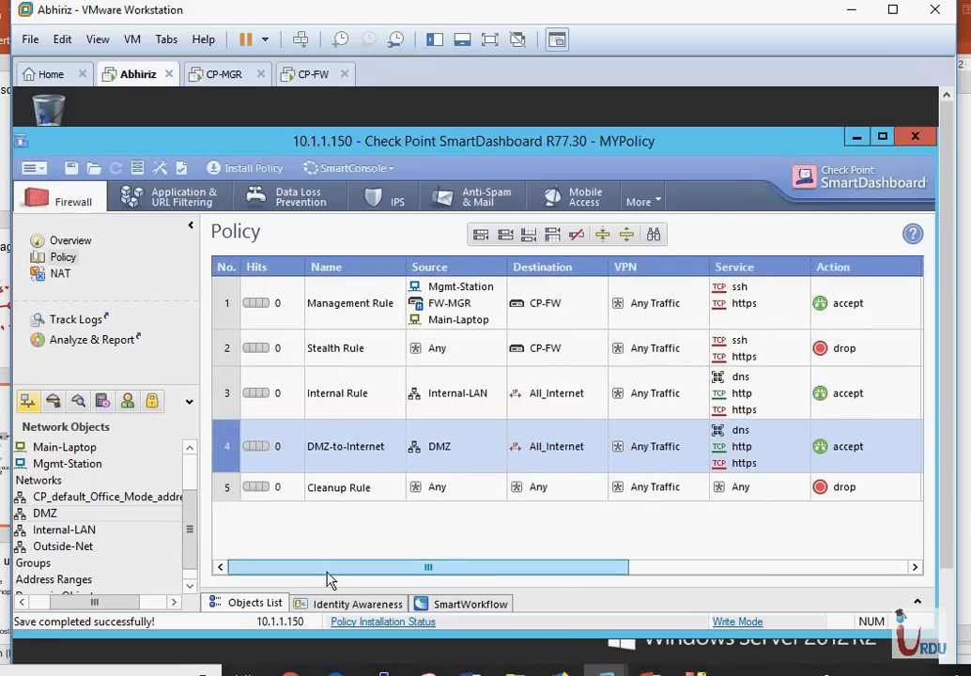
{"action": "left_click", "coordinate": [293, 73]}
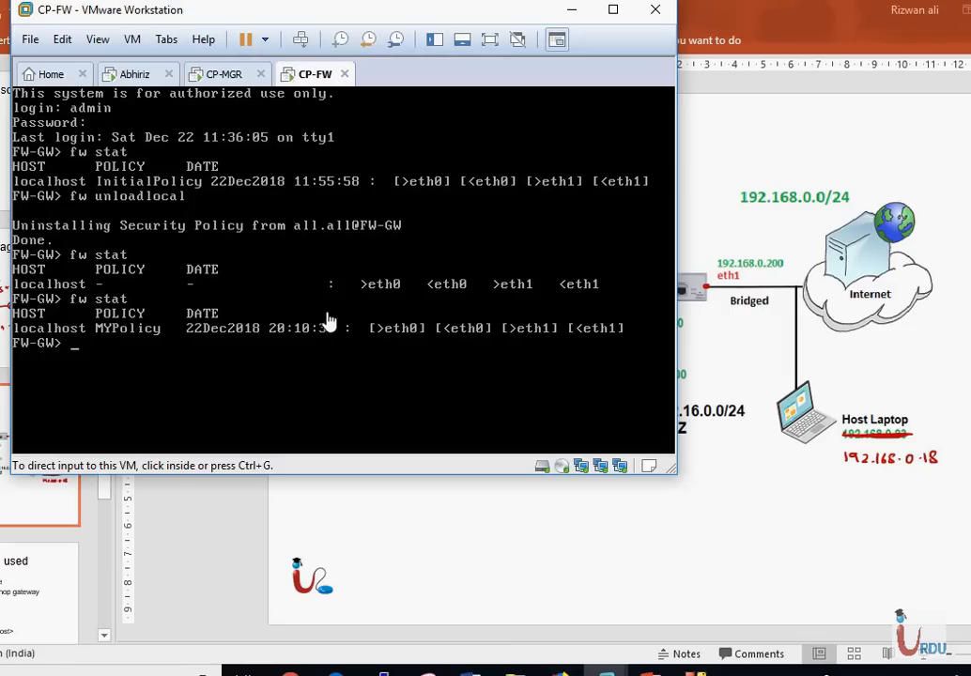
{"action": "left_click", "coordinate": [310, 365]}
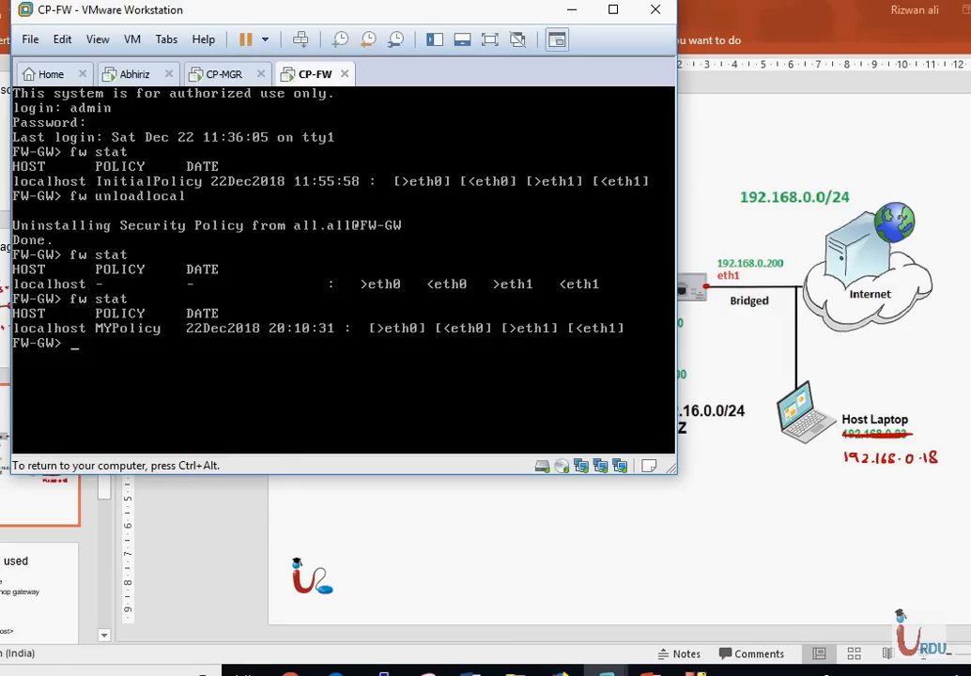
{"action": "key", "text": "Return"}
{"action": "key", "text": "Return"}
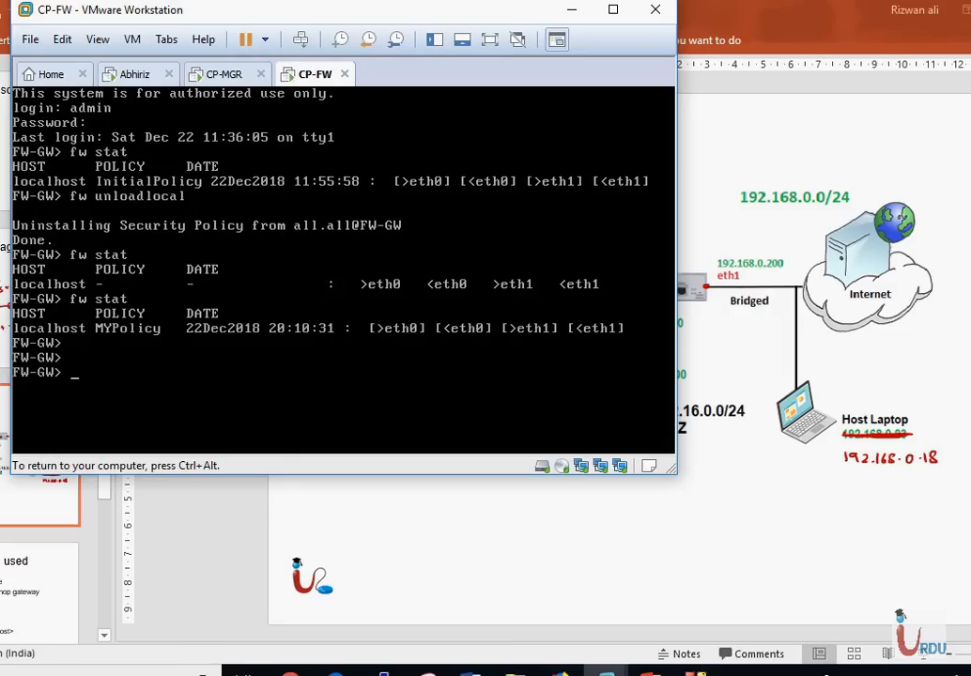
{"action": "type", "text": "fw stat"}
{"action": "key", "text": "Return"}
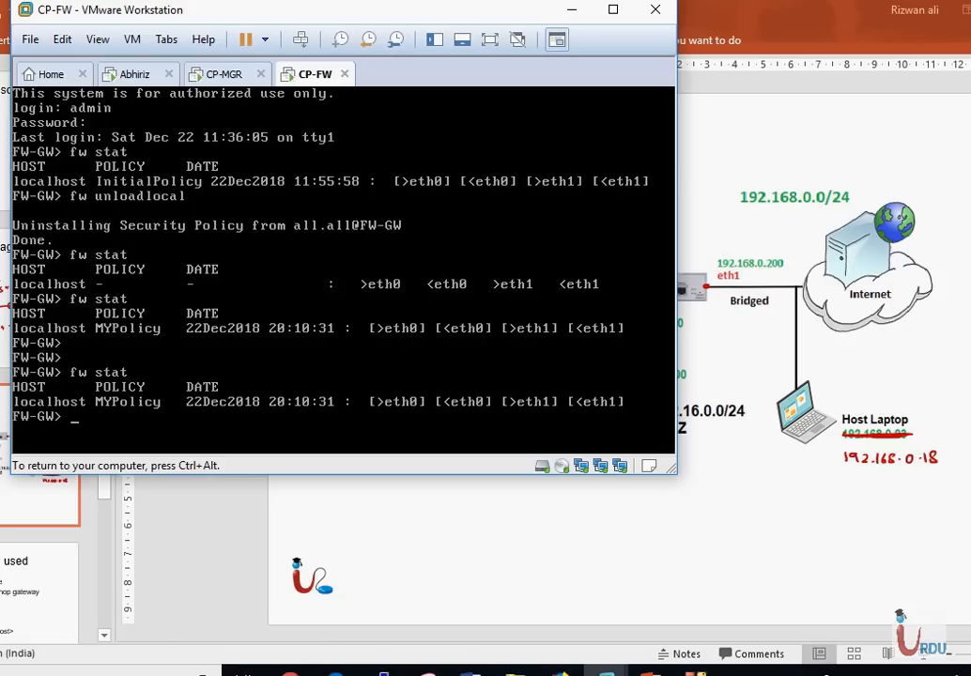
{"action": "type", "text": "fw fe"}
{"action": "key", "text": "Tab"}
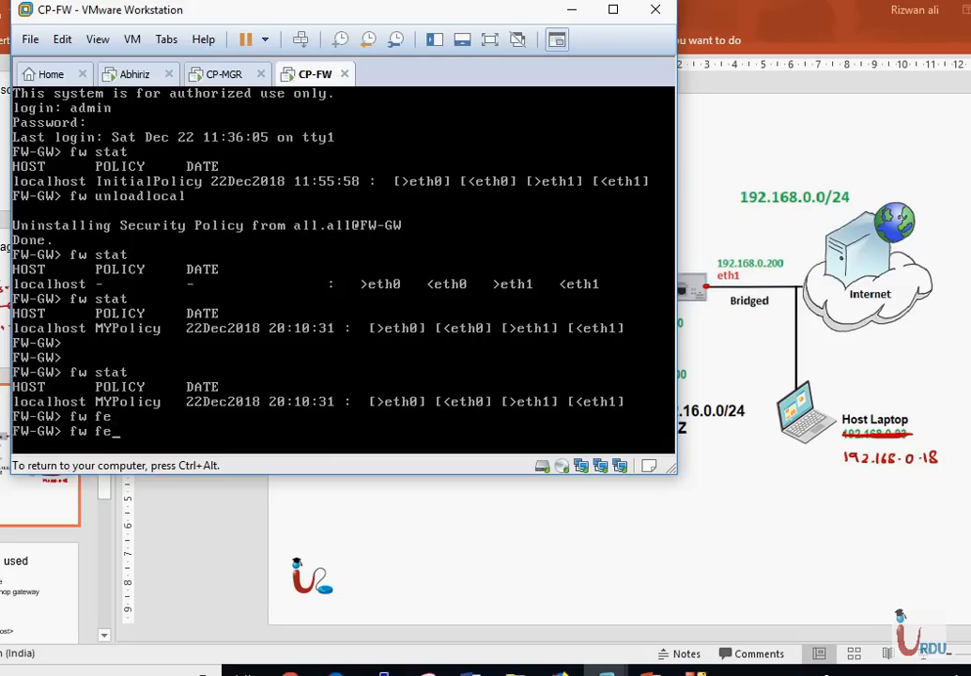
{"action": "type", "text": "t"}
{"action": "key", "text": "Tab"}
{"action": "key", "text": "BackSpace"}
{"action": "key", "text": "BackSpace"}
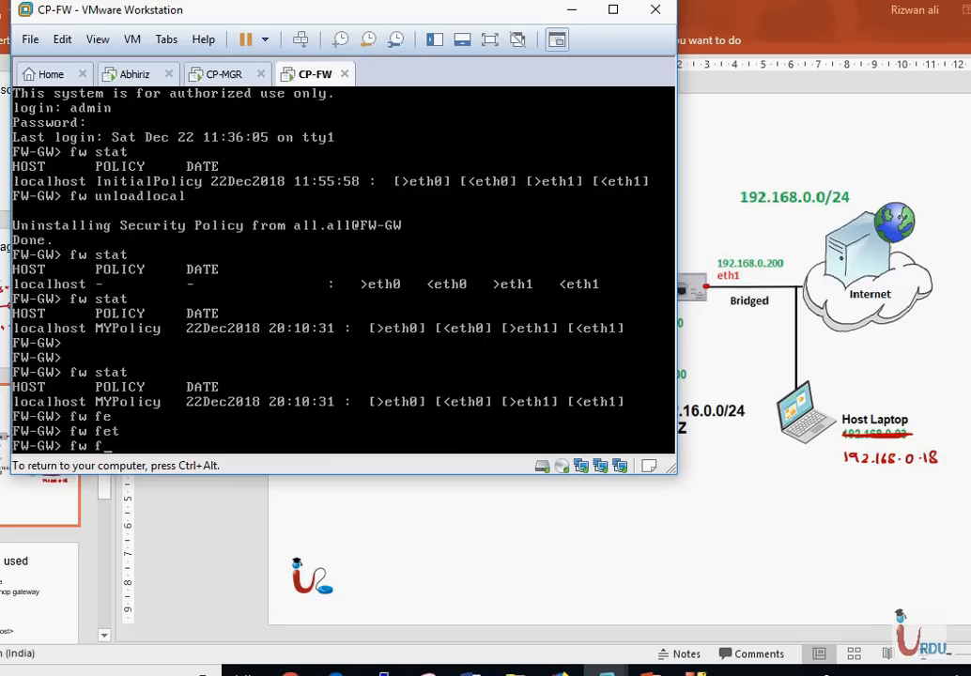
{"action": "key", "text": "BackSpace"}
{"action": "key", "text": "BackSpace"}
{"action": "key", "text": "BackSpace"}
{"action": "key", "text": "BackSpace"}
{"action": "key", "text": "ctrl+alt"}
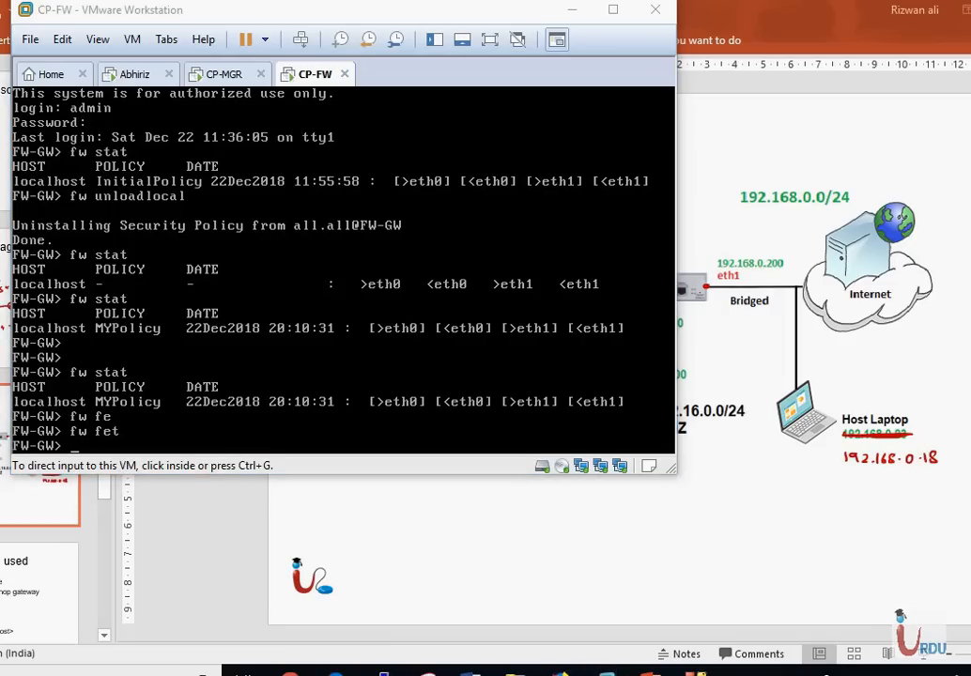
{"action": "key", "text": "Return"}
{"action": "key", "text": "Return"}
{"action": "key", "text": "Return"}
{"action": "key", "text": "Return"}
{"action": "key", "text": "Return"}
{"action": "key", "text": "Return"}
{"action": "key", "text": "Return"}
{"action": "key", "text": "Return"}
{"action": "key", "text": "Return"}
{"action": "key", "text": "Return"}
{"action": "key", "text": "Return"}
{"action": "key", "text": "Return"}
{"action": "key", "text": "Return"}
{"action": "key", "text": "Return"}
{"action": "key", "text": "Return"}
{"action": "key", "text": "Return"}
{"action": "key", "text": "Return"}
{"action": "key", "text": "Return"}
{"action": "key", "text": "Return"}
{"action": "key", "text": "Return"}
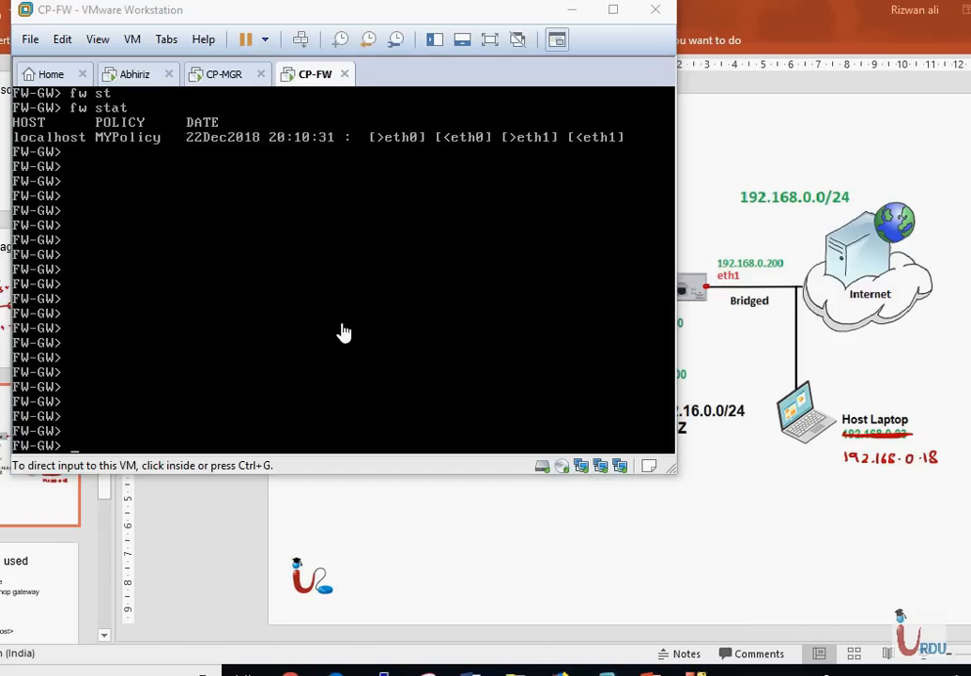
Fetch the security policy from the management server onto the gateway by running fw fetch 10.1.1.150.
{"action": "left_click", "coordinate": [343, 332]}
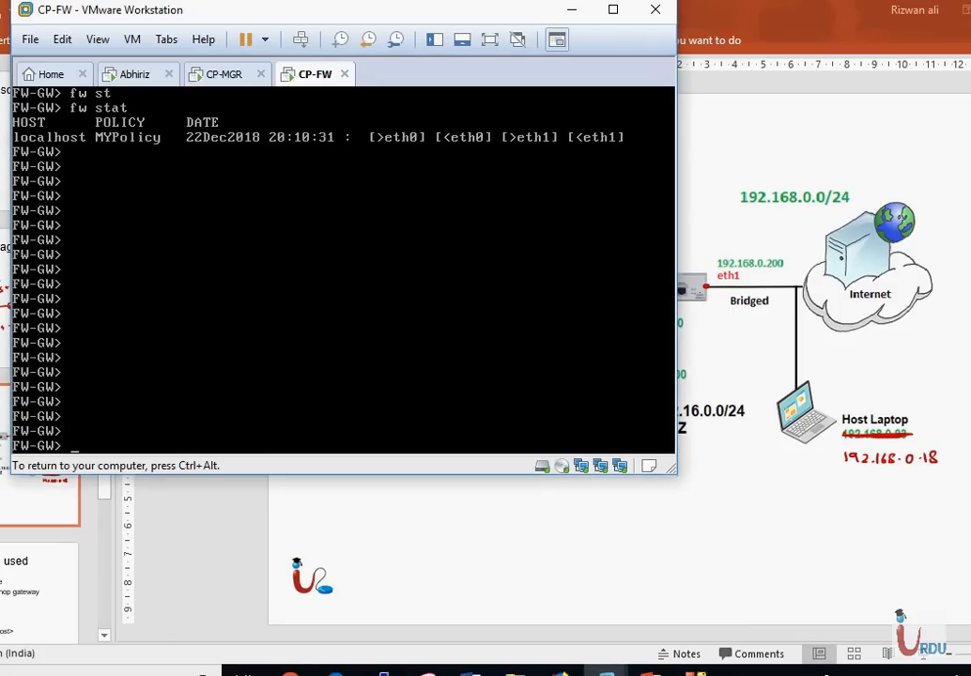
{"action": "type", "text": "fw fetch ~"}
{"action": "key", "text": "BackSpace"}
{"action": "type", "text": "10.1.1.150"}
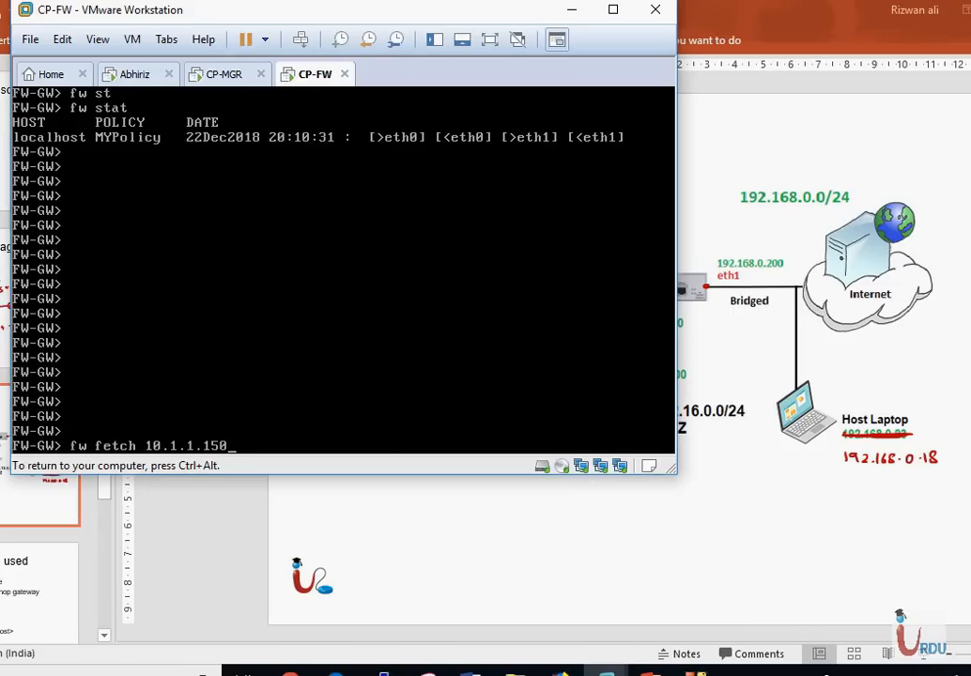
{"action": "key", "text": "Return"}
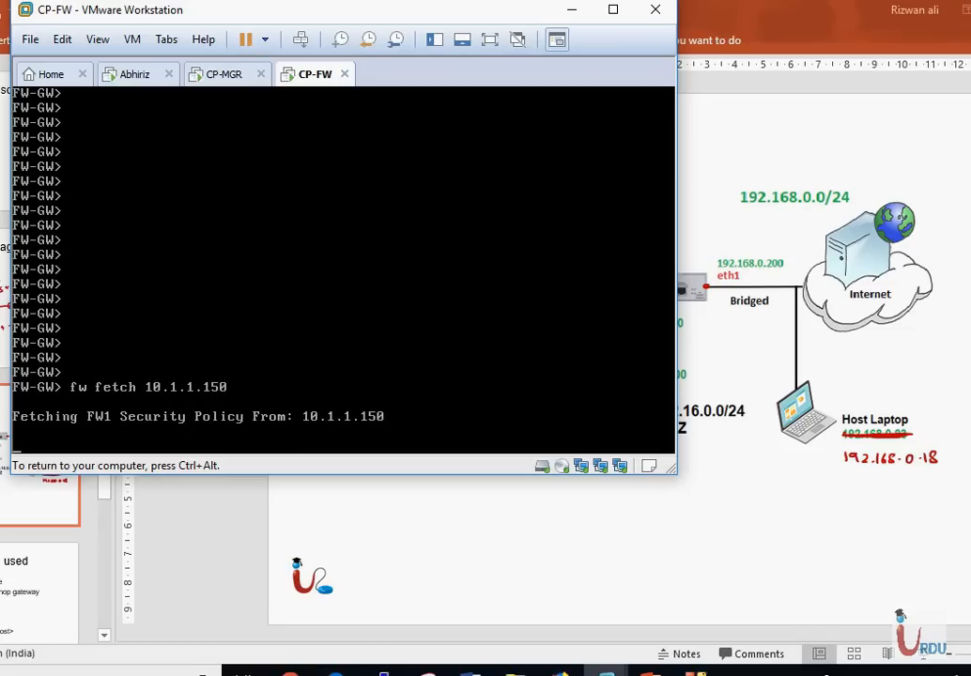
Return to SmartDashboard on the Abhiriz machine and save the MYPolicy package with all system objects.
{"action": "key", "text": "ctrl+alt"}
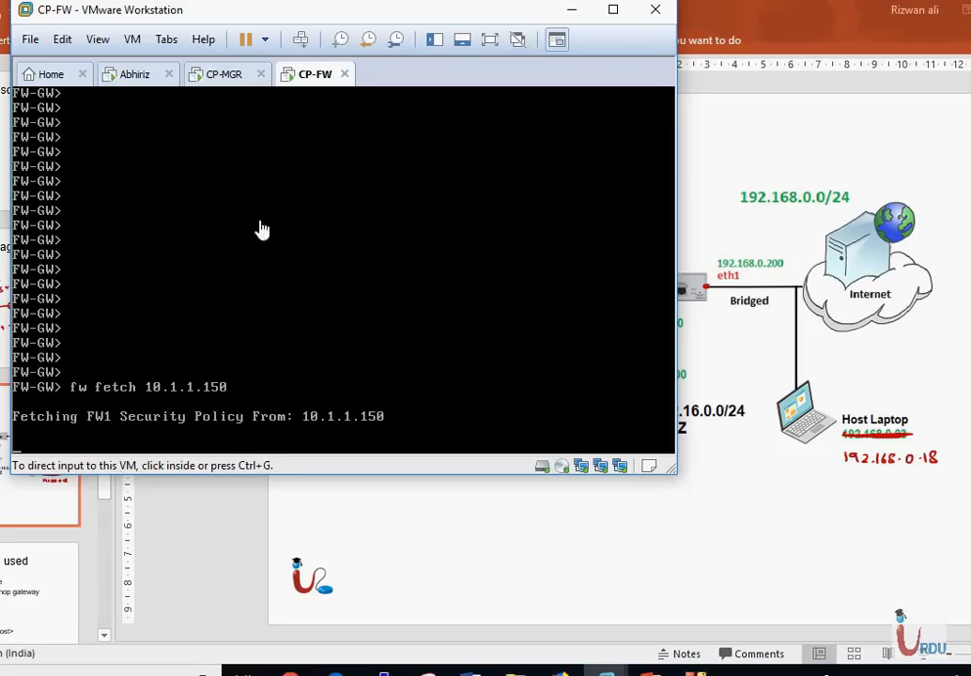
{"action": "left_click", "coordinate": [141, 79]}
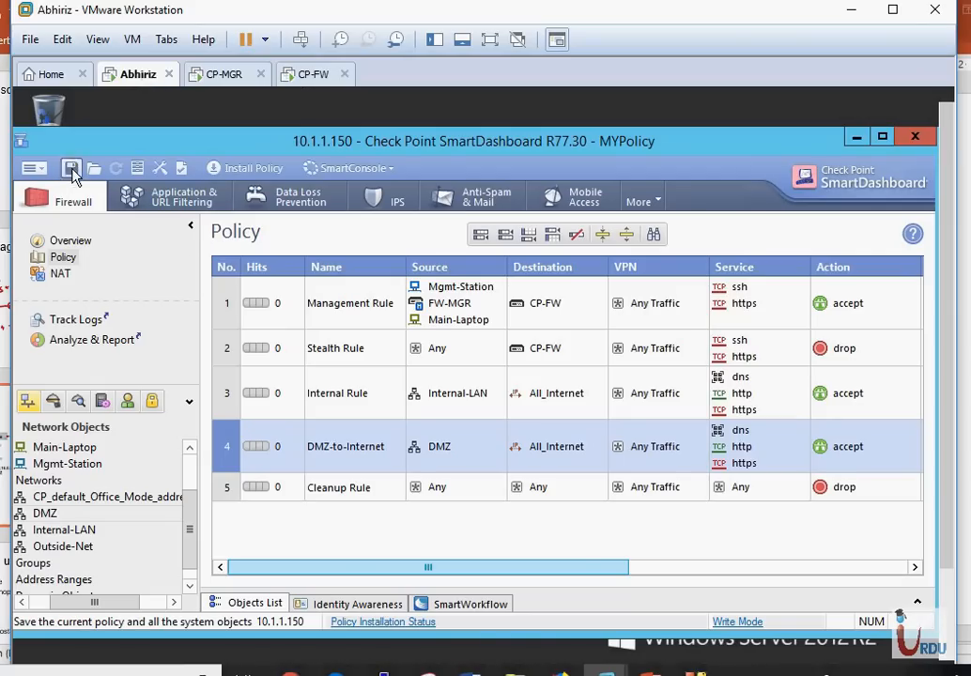
{"action": "left_click", "coordinate": [71, 168]}
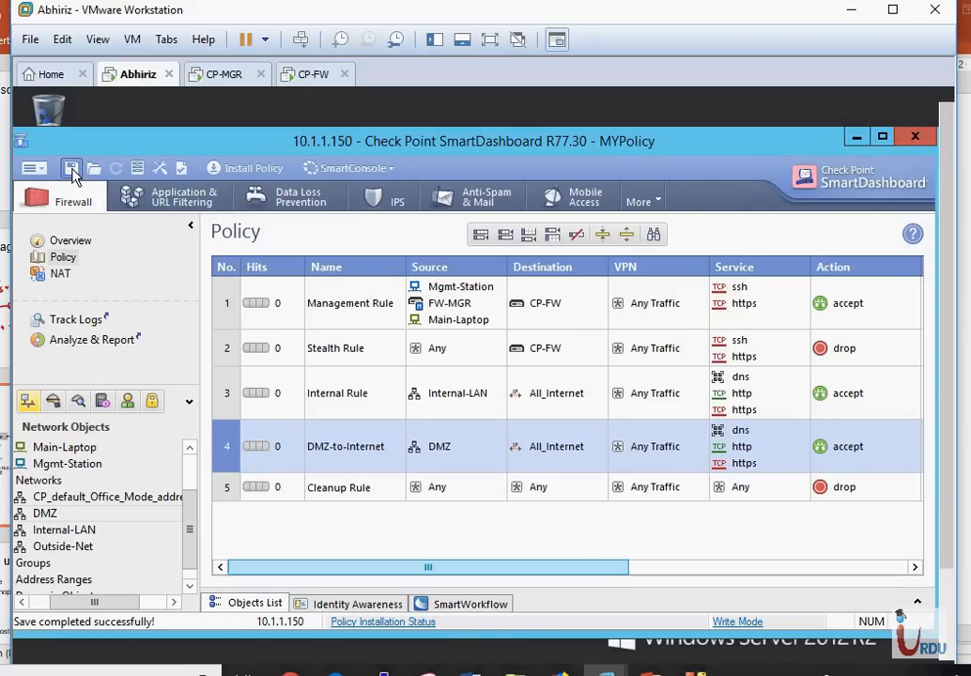
Return to the CP-FW console and check the policy's installation date after the fetch by rerunning fw stat.
{"action": "left_click", "coordinate": [309, 75]}
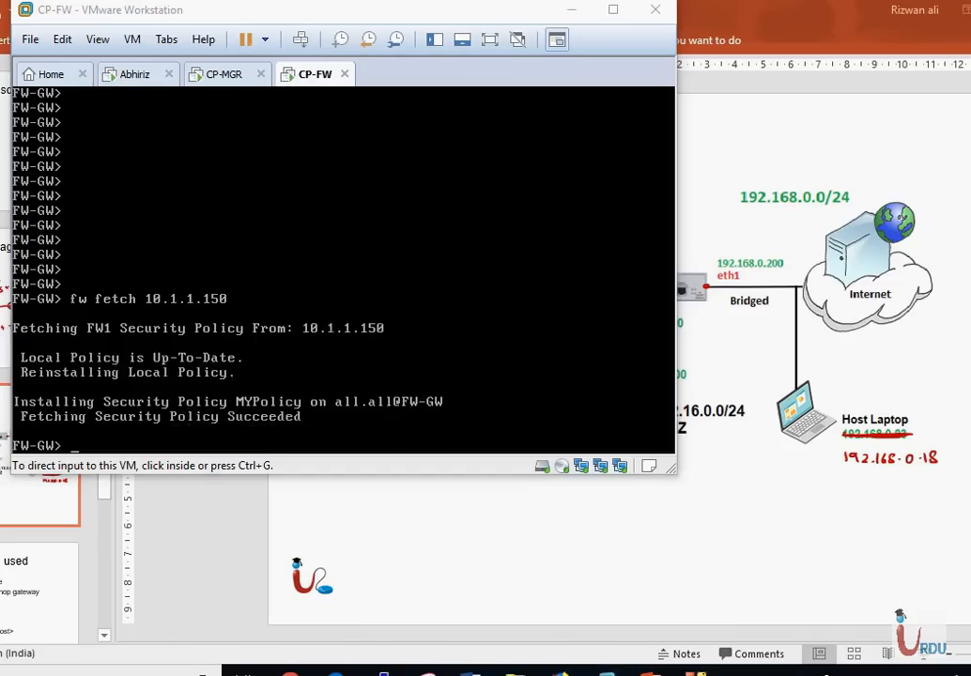
{"action": "left_click", "coordinate": [316, 432]}
{"action": "key", "text": "Up"}
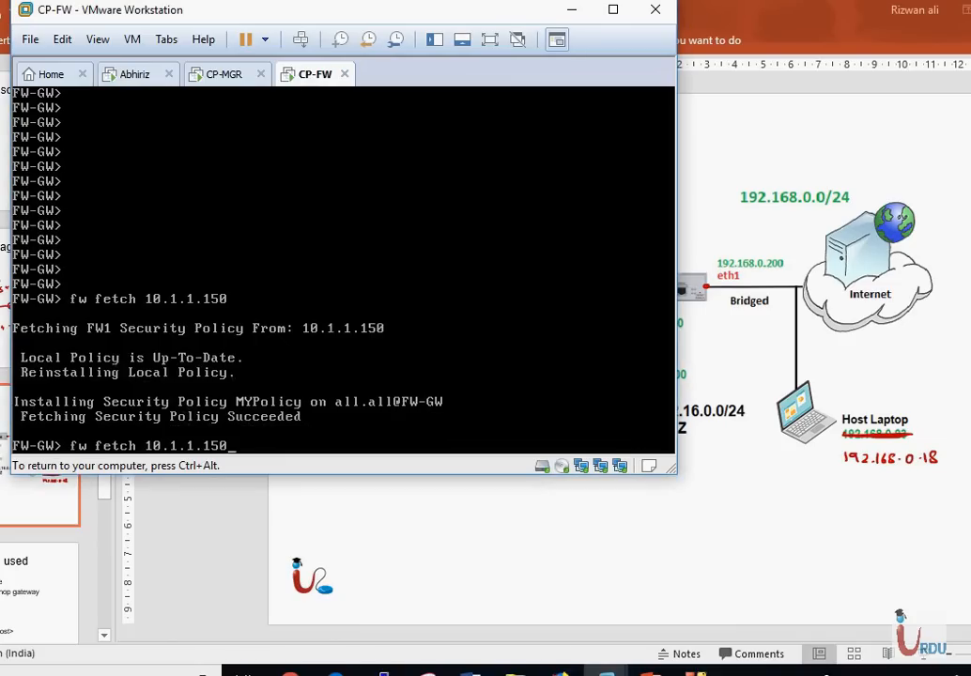
{"action": "key", "text": "Up"}
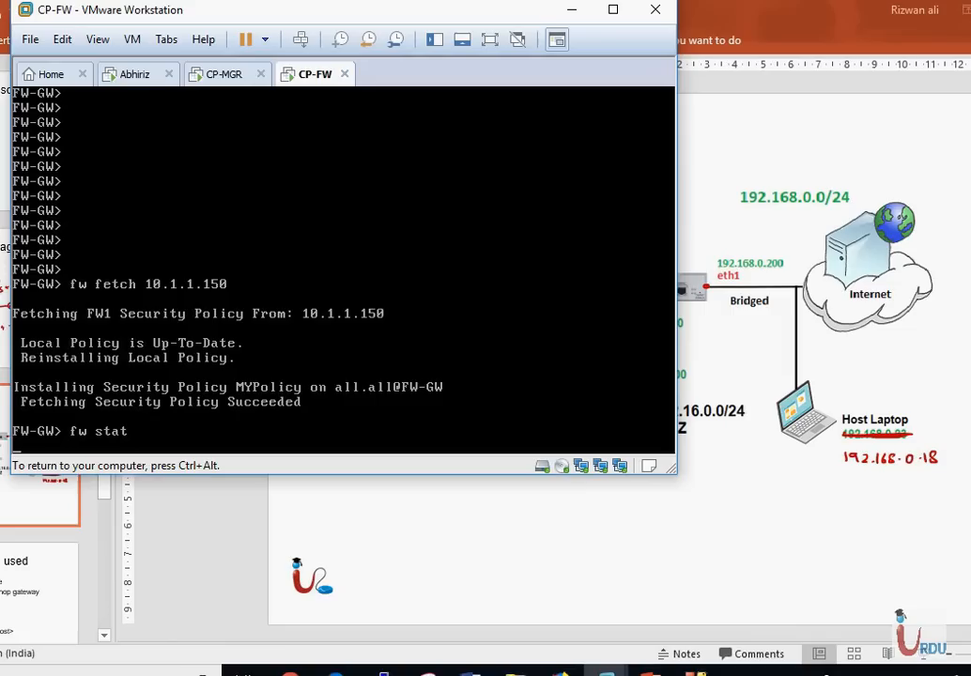
{"action": "key", "text": "Return"}
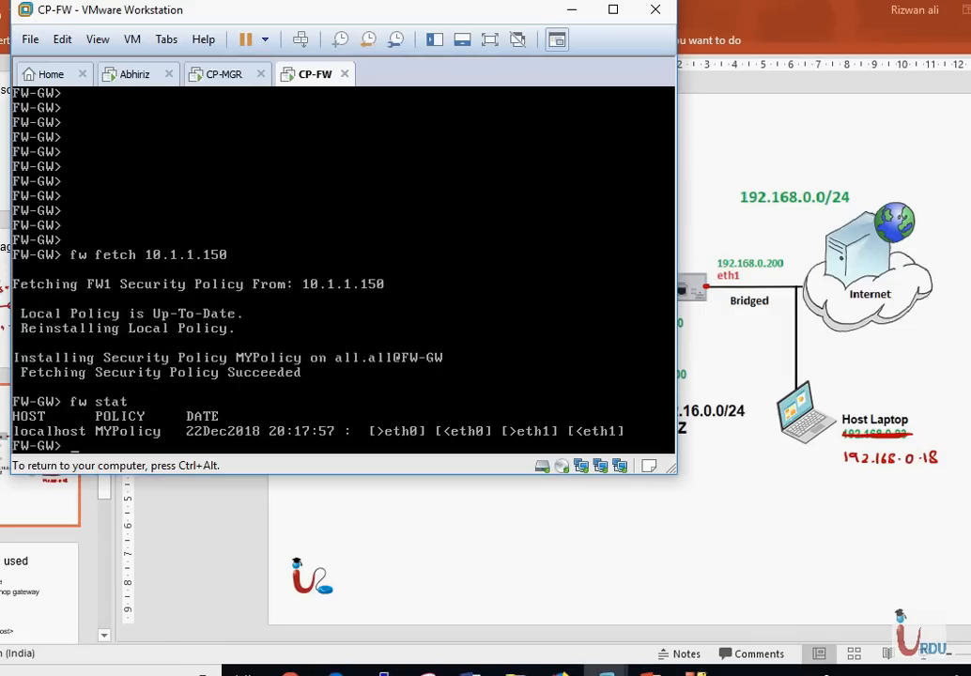
{"action": "key", "text": "ctrl+alt"}
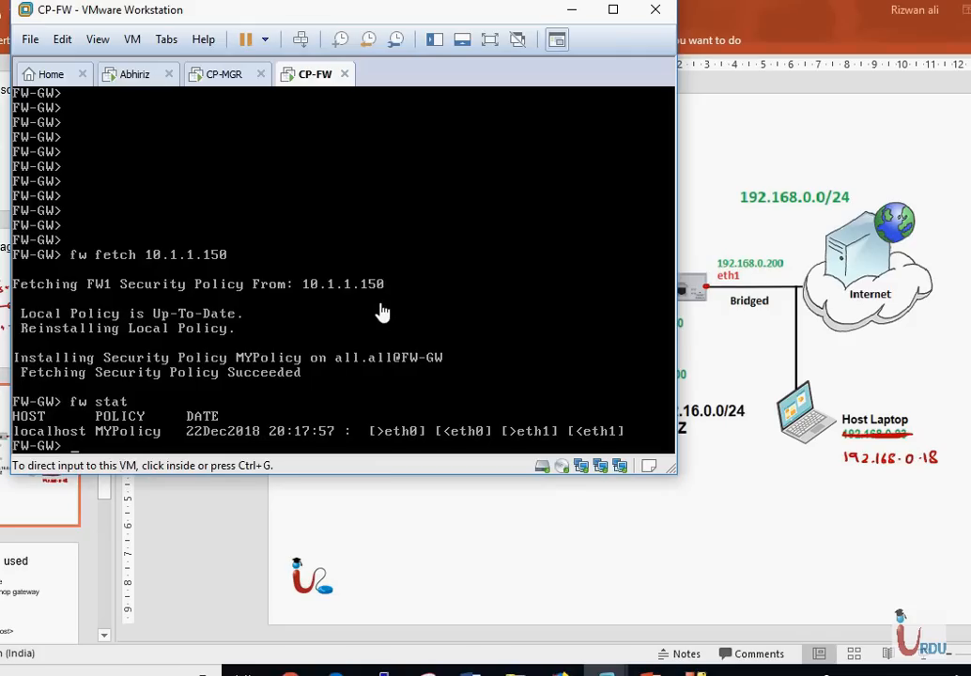
{"action": "left_click", "coordinate": [382, 313]}
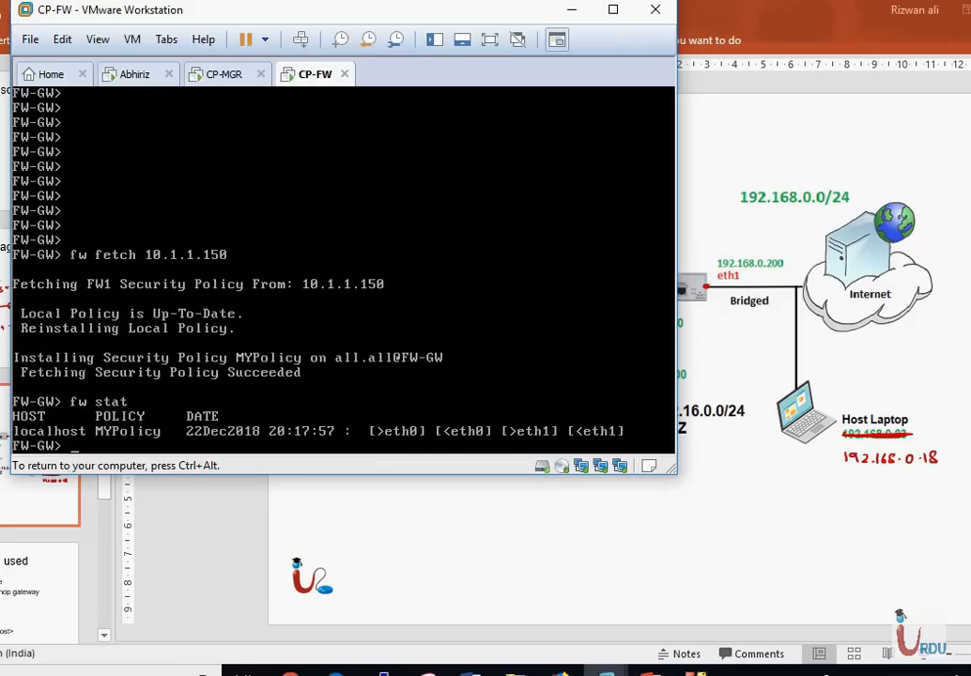
{"action": "type", "text": "show interfaces all"}
{"action": "key", "text": "BackSpace"}
{"action": "key", "text": "BackSpace"}
{"action": "key", "text": "BackSpace"}
{"action": "key", "text": "BackSpace"}
{"action": "key", "text": "BackSpace"}
{"action": "key", "text": "BackSpace"}
{"action": "key", "text": "BackSpace"}
{"action": "key", "text": "BackSpace"}
{"action": "key", "text": "BackSpace"}
{"action": "key", "text": "BackSpace"}
{"action": "key", "text": "BackSpace"}
{"action": "key", "text": "BackSpace"}
{"action": "key", "text": "BackSpace"}
{"action": "key", "text": "BackSpace"}
{"action": "key", "text": "BackSpace"}
{"action": "key", "text": "BackSpace"}
{"action": "key", "text": "BackSpace"}
{"action": "key", "text": "BackSpace"}
{"action": "key", "text": "BackSpace"}
{"action": "key", "text": "ctrl+alt"}
{"action": "left_click", "coordinate": [380, 310]}
{"action": "key", "text": "ctrl+alt"}
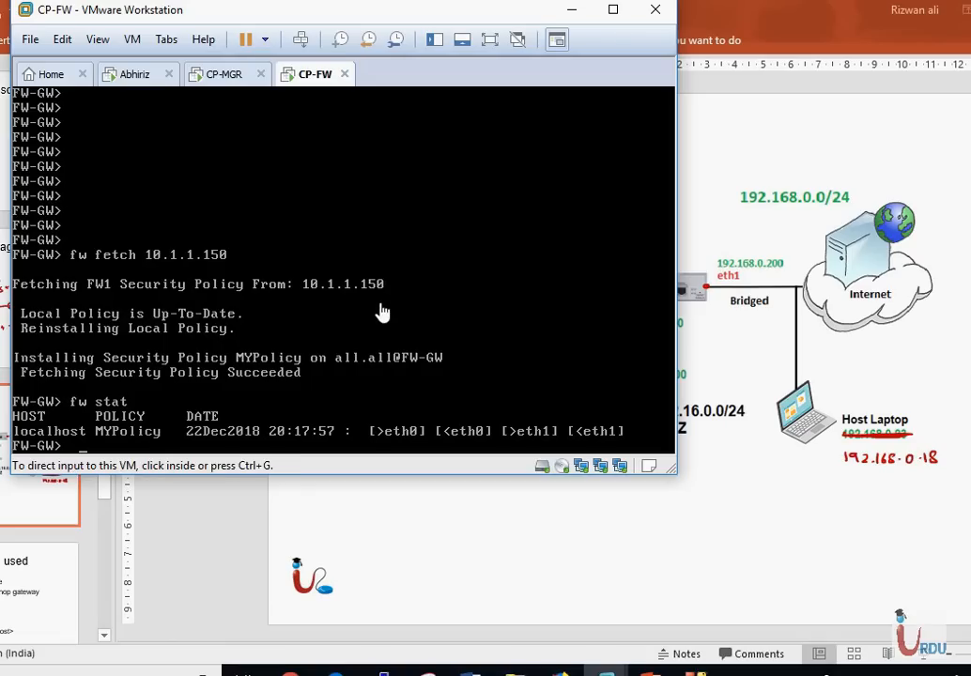
Minimize SmartDashboard on the Abhiriz machine and switch back to the CP-FW console.
{"action": "left_click", "coordinate": [148, 83]}
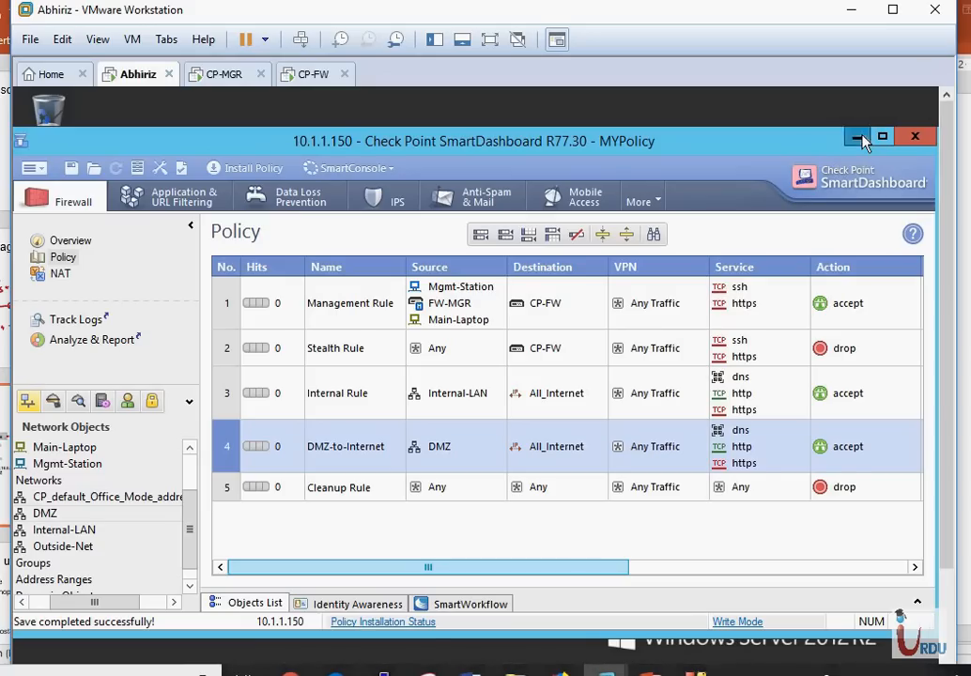
{"action": "left_click", "coordinate": [860, 139]}
{"action": "left_click", "coordinate": [315, 83]}
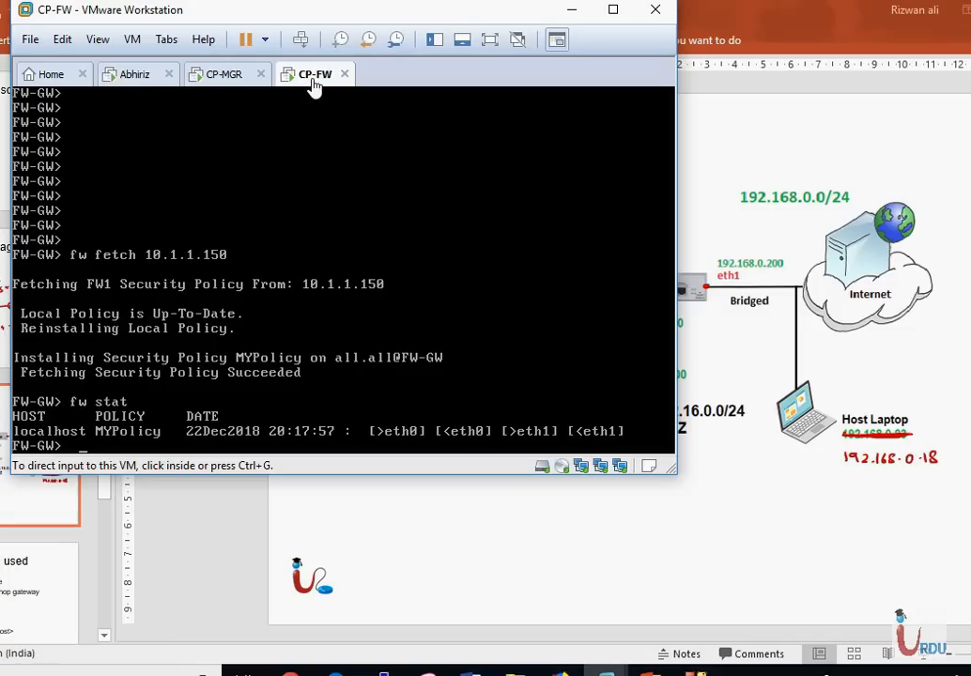
Display the CP-FW gateway's routing table with the show route command.
{"action": "left_click", "coordinate": [386, 324]}
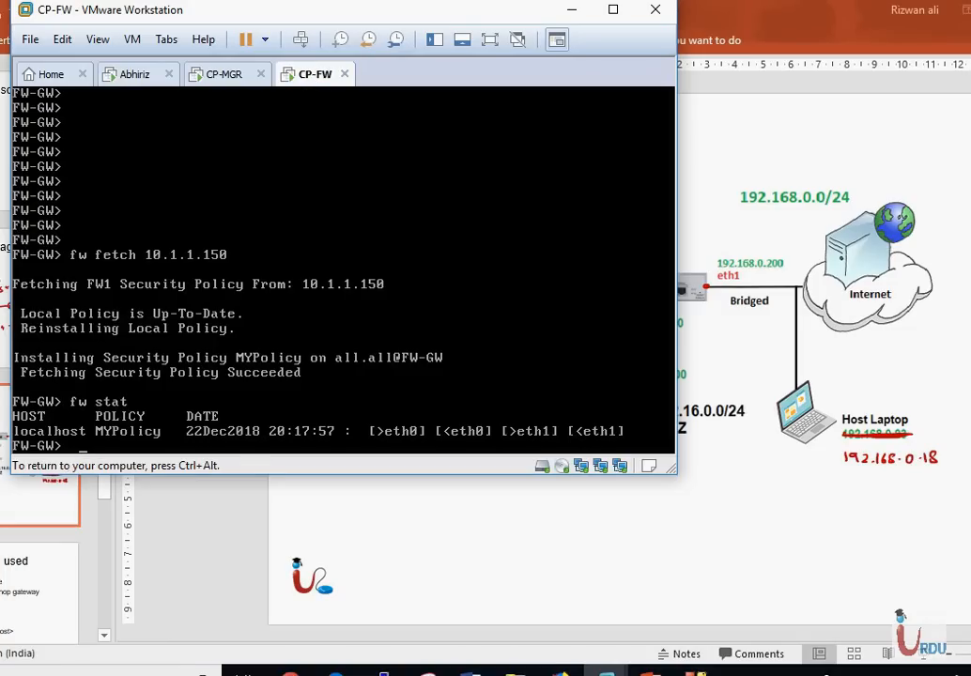
{"action": "key", "text": "Return"}
{"action": "type", "text": "show "}
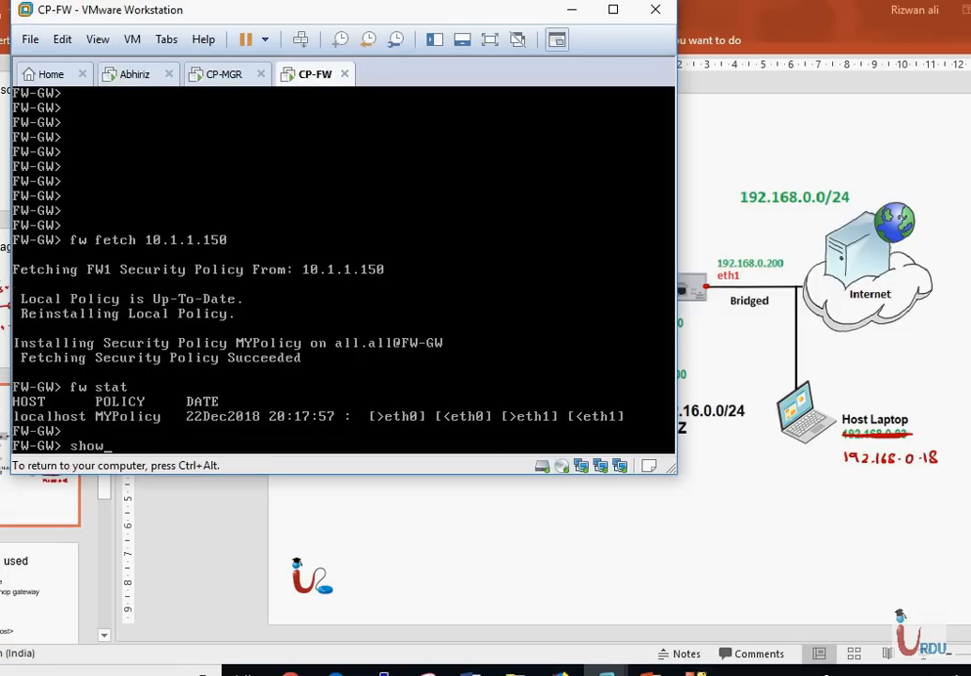
{"action": "type", "text": "route"}
{"action": "key", "text": "Return"}
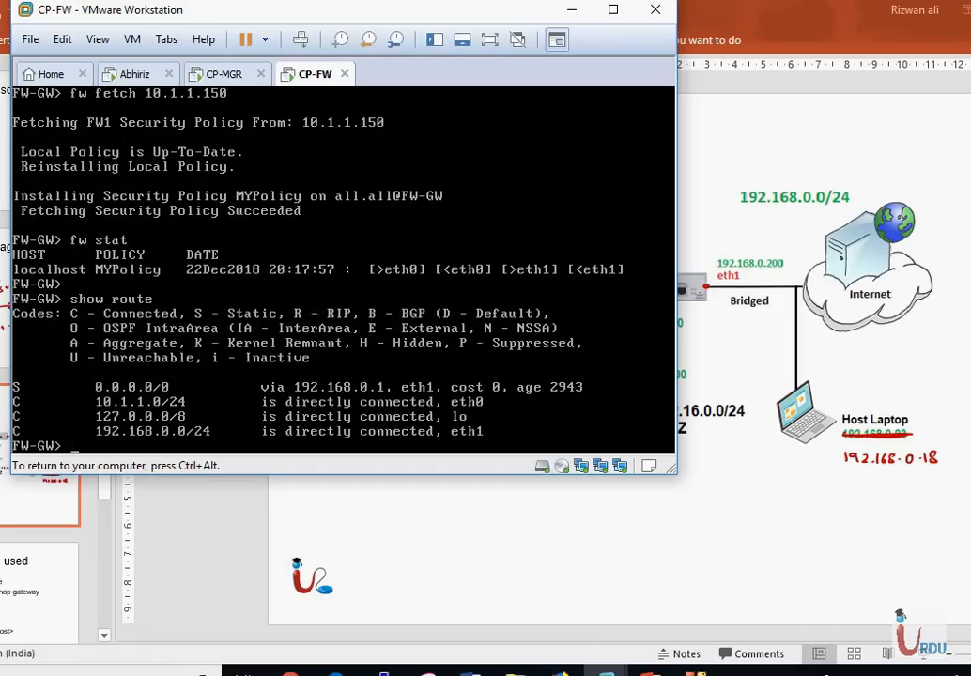
{"action": "key", "text": "ctrl+alt"}
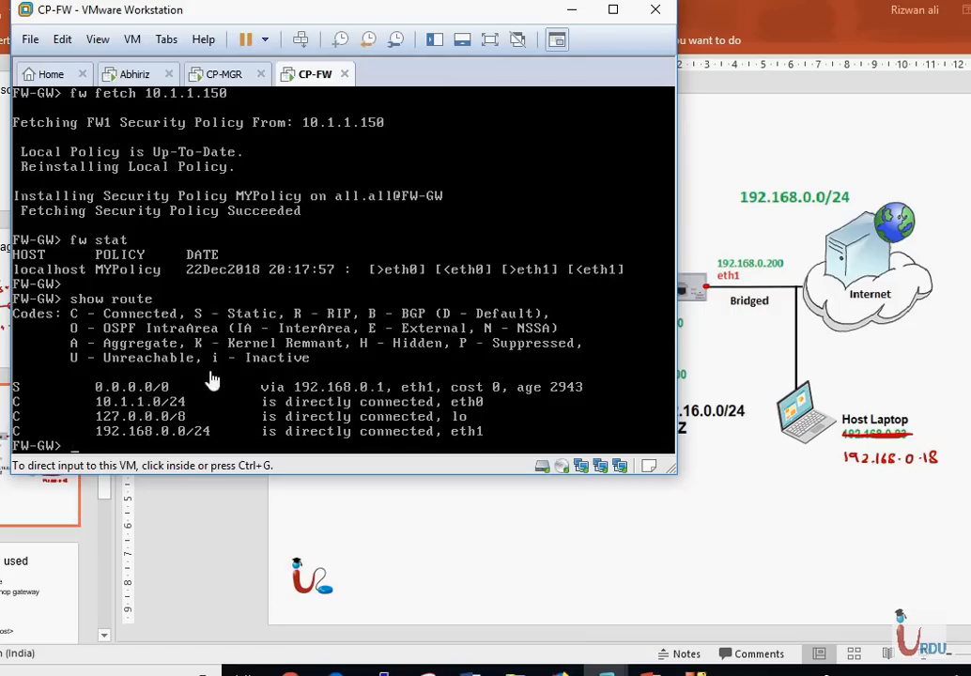
List the gateway's interface settings with the show configuration interface command.
{"action": "left_click", "coordinate": [352, 352]}
{"action": "type", "text": "show "}
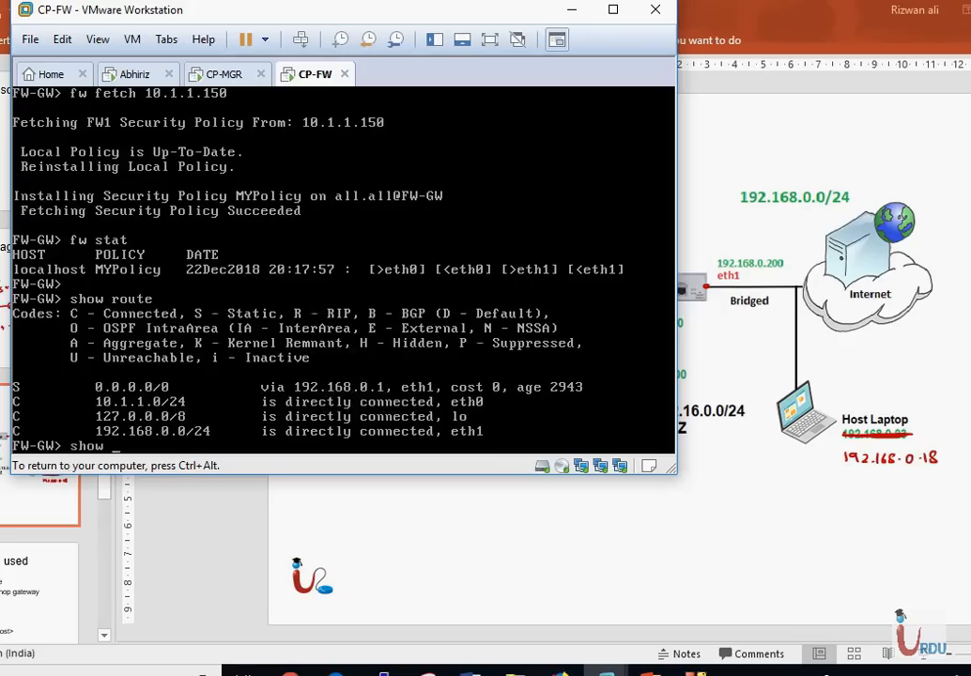
{"action": "type", "text": "configuration "}
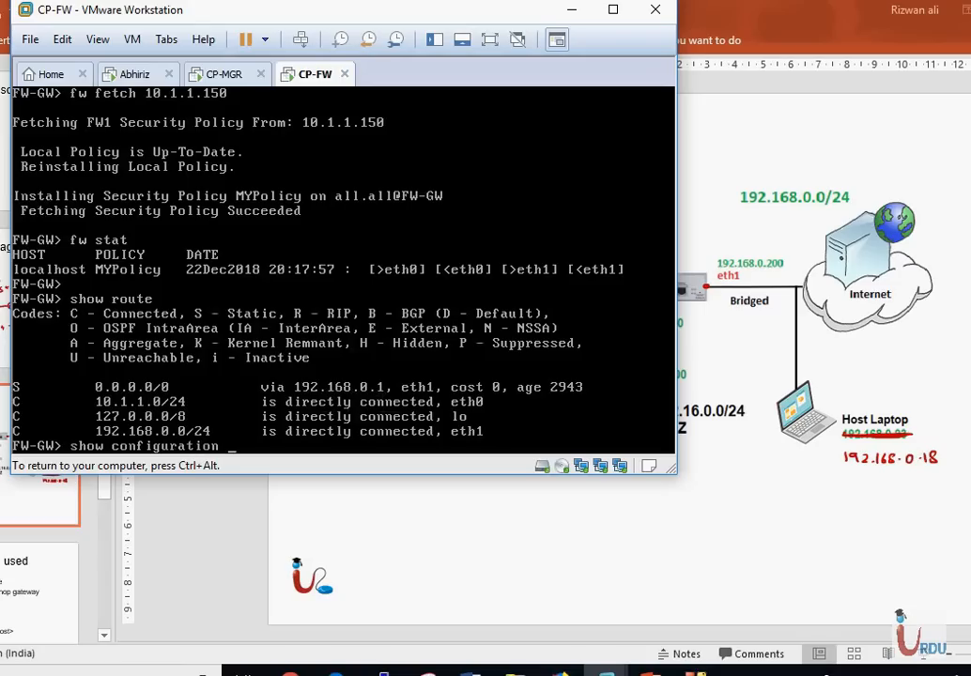
{"action": "type", "text": "inter"}
{"action": "type", "text": "f"}
{"action": "key", "text": "Tab"}
{"action": "key", "text": "Return"}
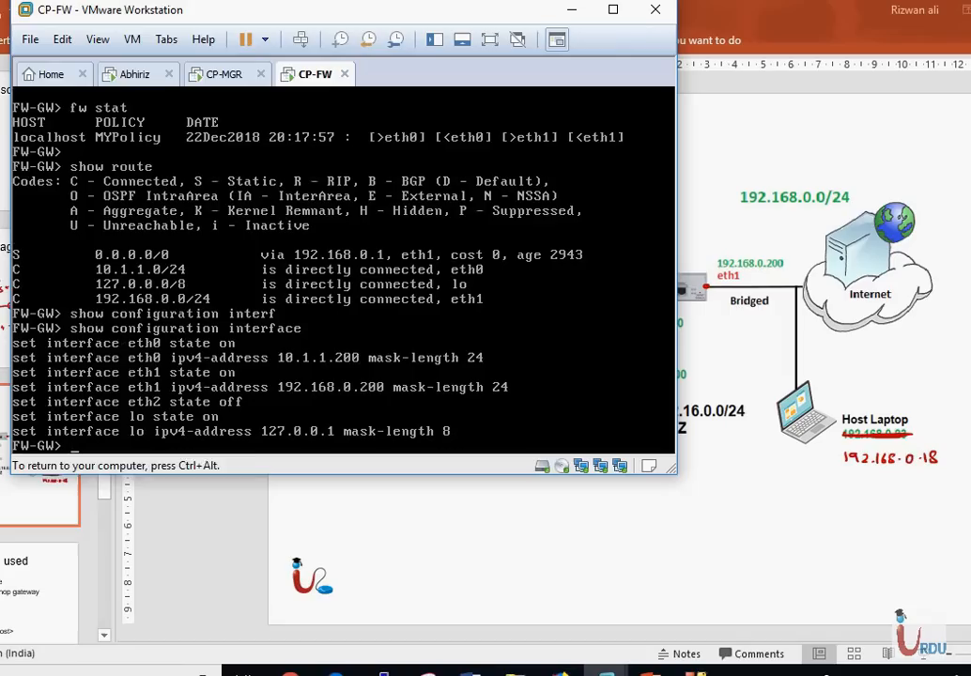
{"action": "key", "text": "ctrl+alt"}
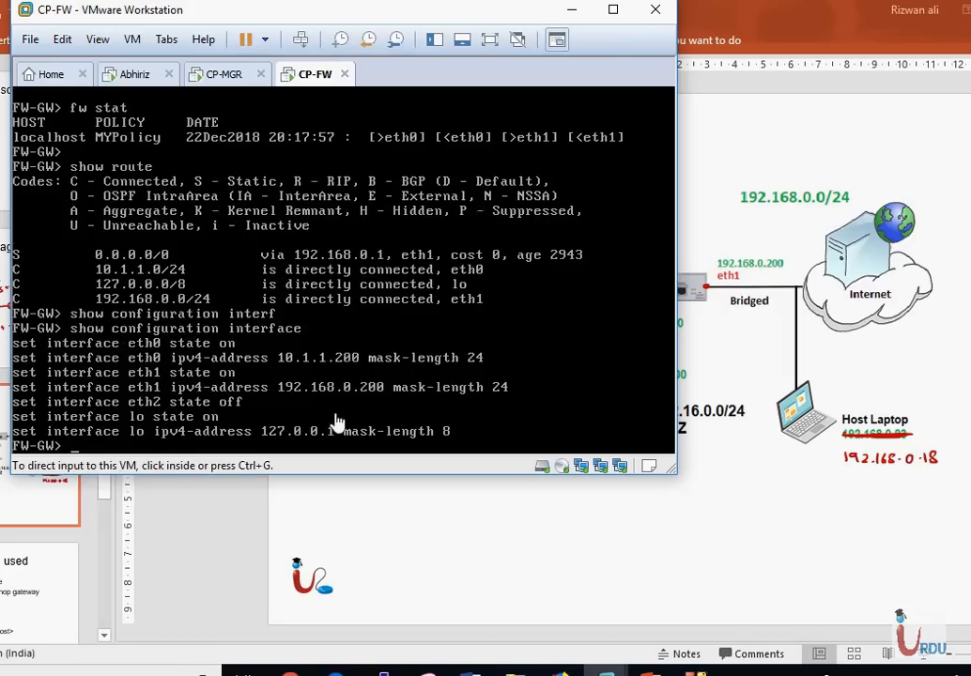
Set the gateway's default static route to next-hop gateway address 192.168.0.1 and turn it on.
{"action": "left_click", "coordinate": [211, 450]}
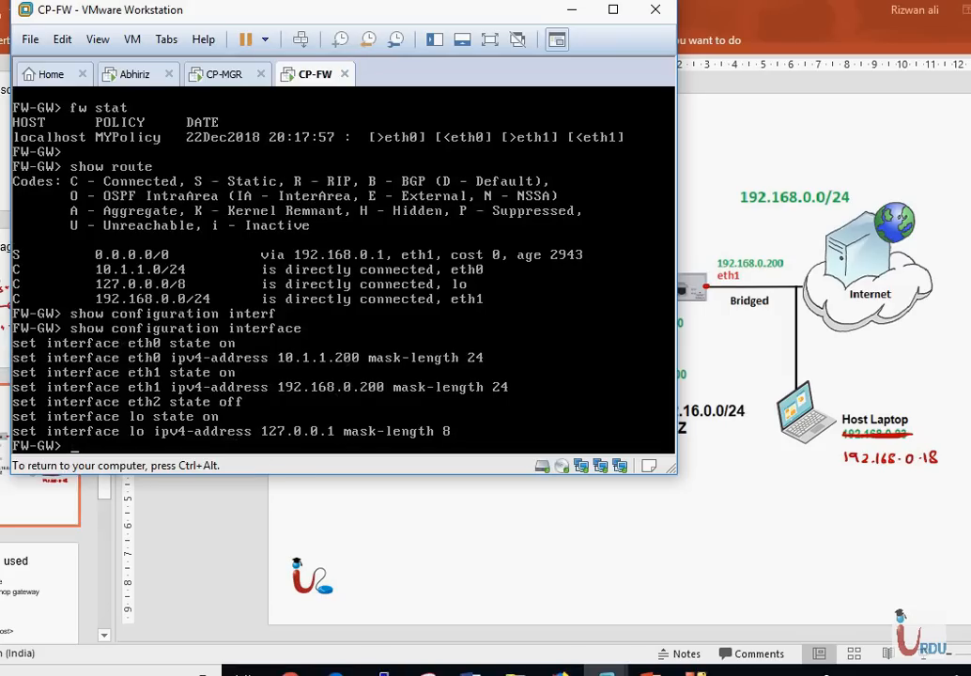
{"action": "type", "text": "set st"}
{"action": "key", "text": "Tab"}
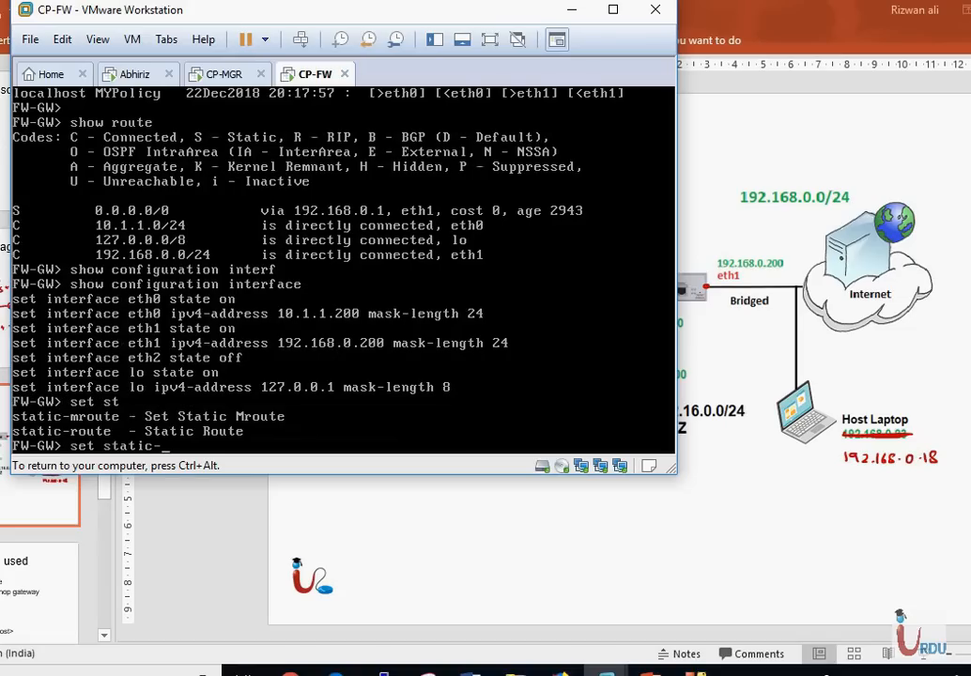
{"action": "type", "text": "ro"}
{"action": "key", "text": "Tab"}
{"action": "type", "text": "de"}
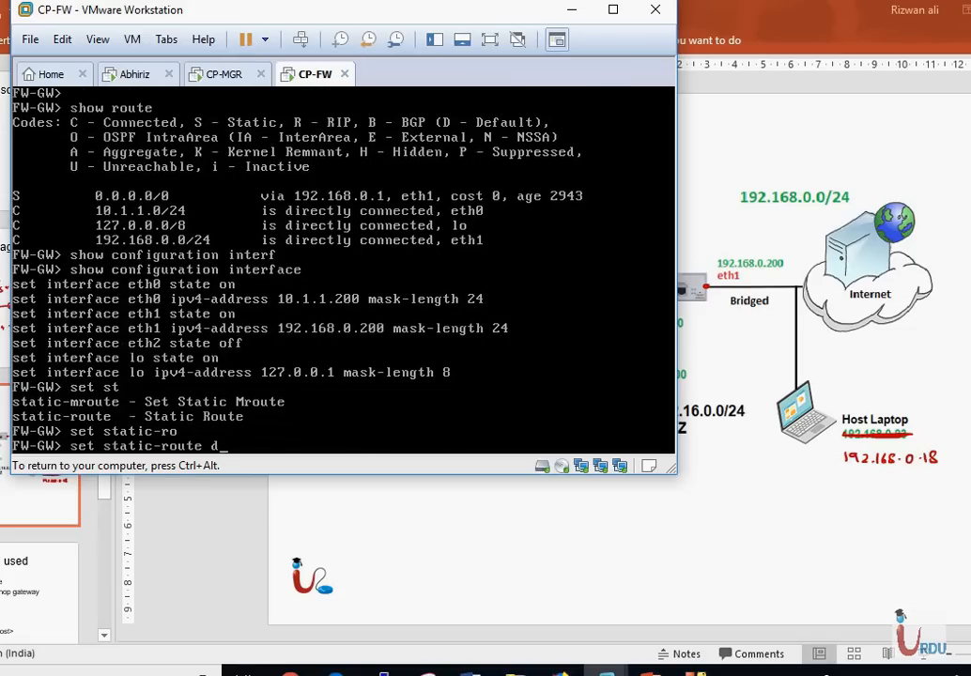
{"action": "key", "text": "Tab"}
{"action": "type", "text": "ne"}
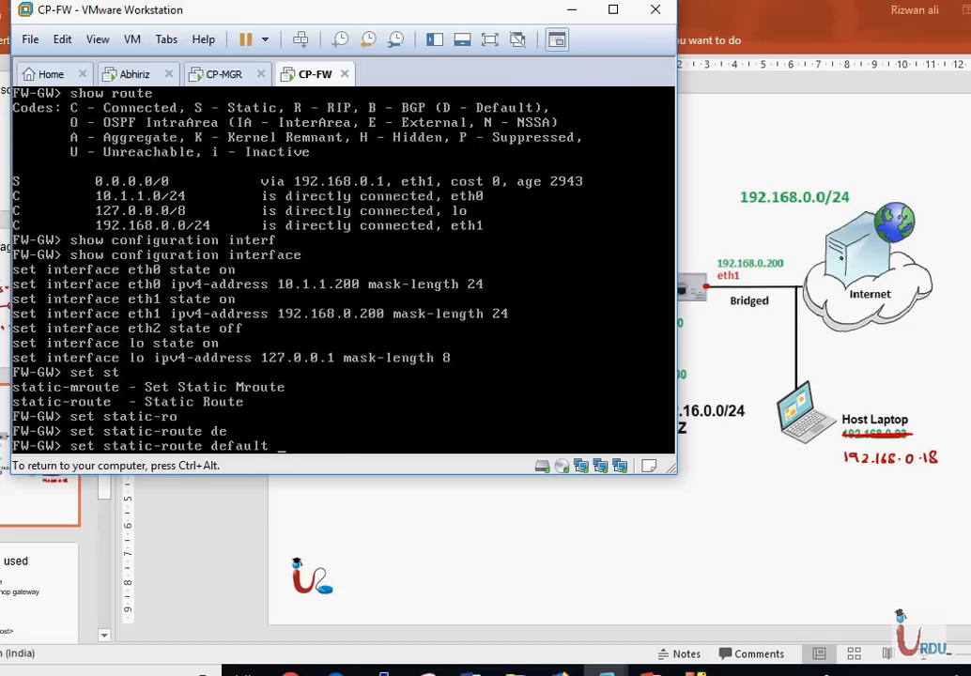
{"action": "key", "text": "Tab"}
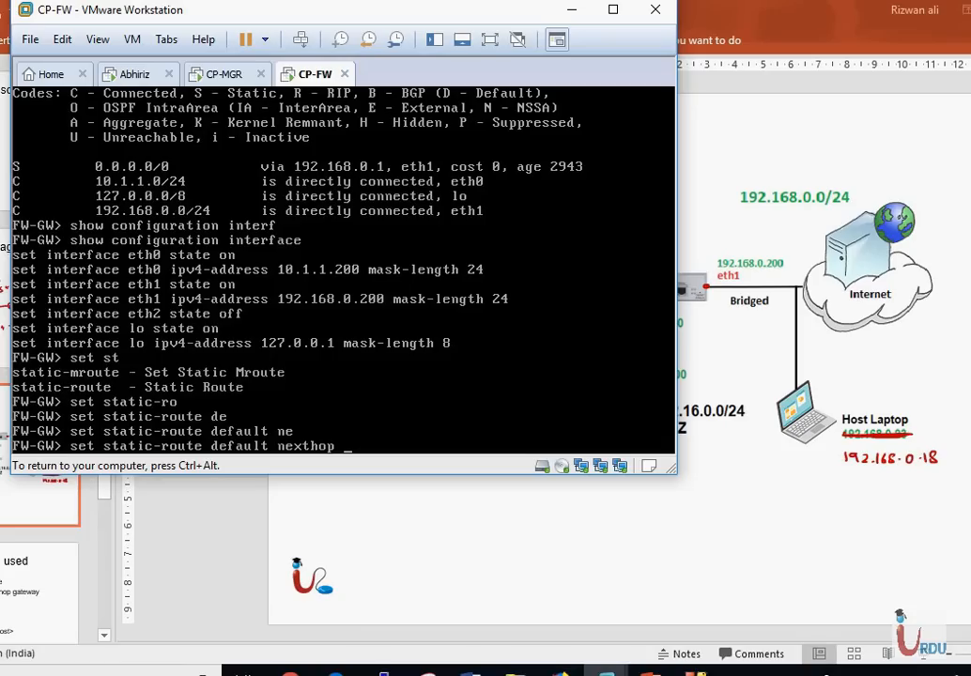
{"action": "type", "text": "g"}
{"action": "key", "text": "Tab"}
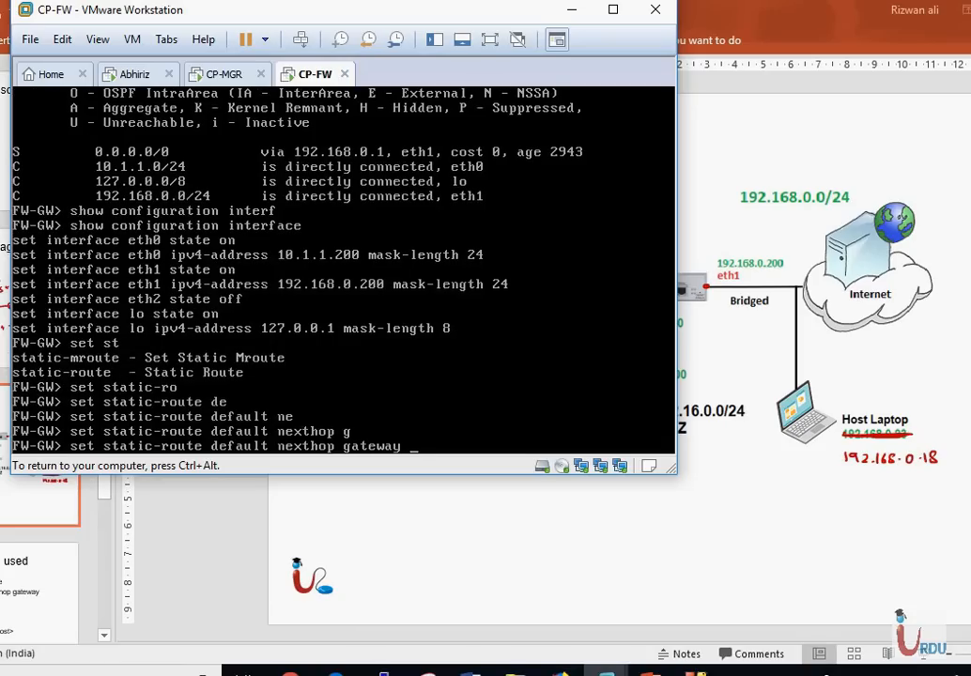
{"action": "type", "text": "ad"}
{"action": "key", "text": "Tab"}
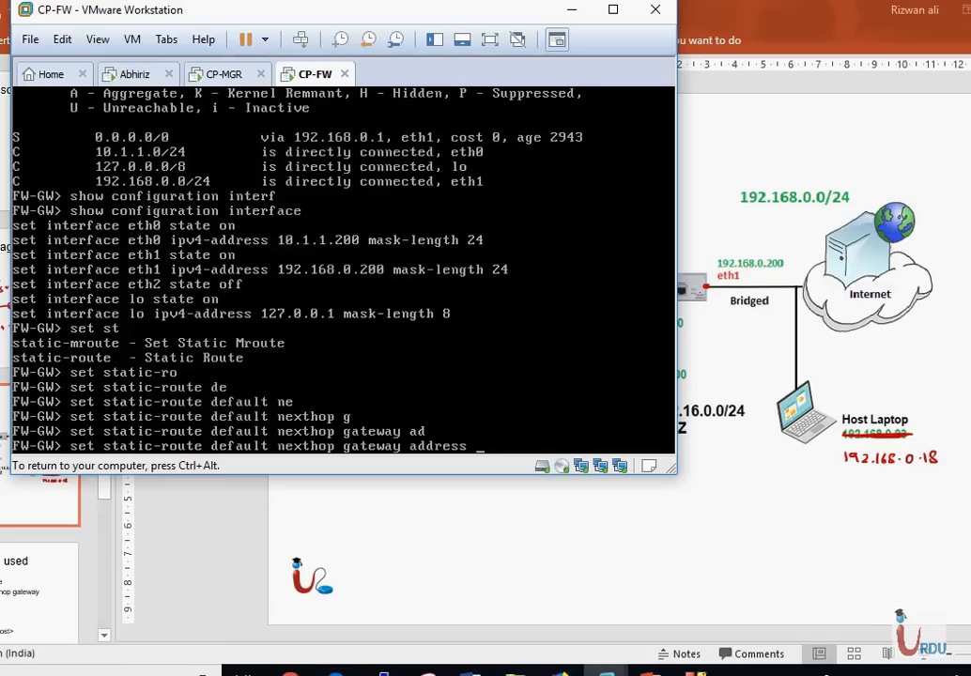
{"action": "type", "text": "192.168.0.1 on"}
{"action": "key", "text": "Return"}
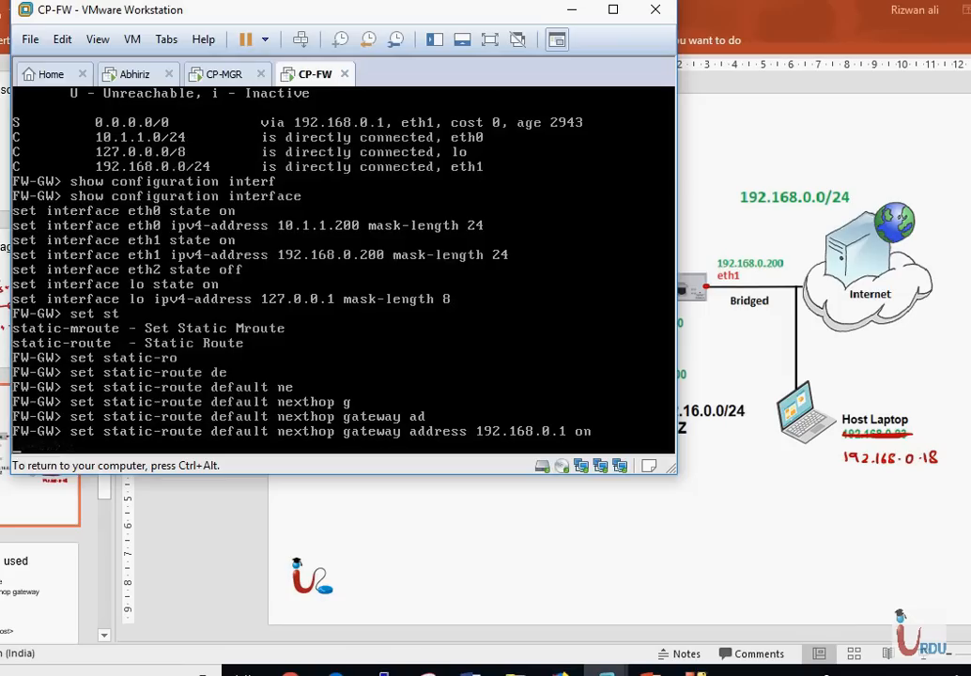